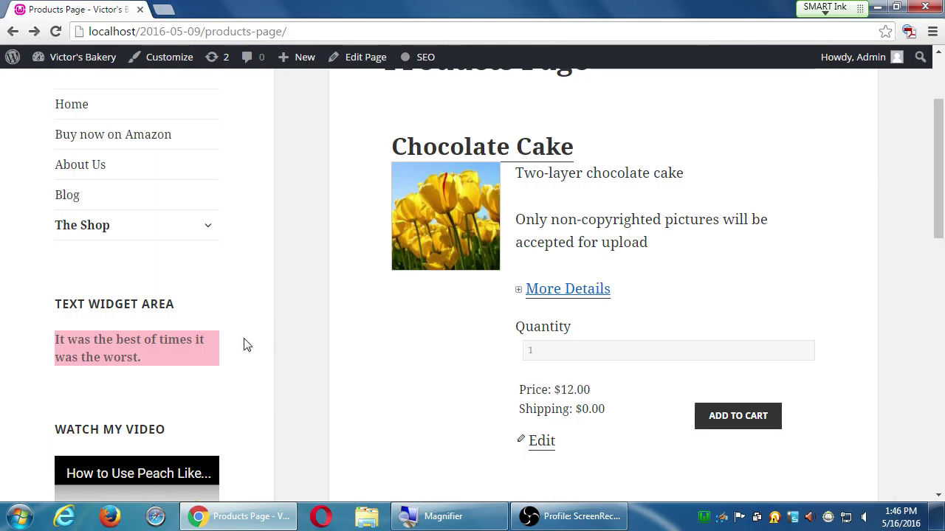
Expand The Shop submenu to reveal Your Account, Transaction Results and Checkout.
scroll(250, 345, up, 2)
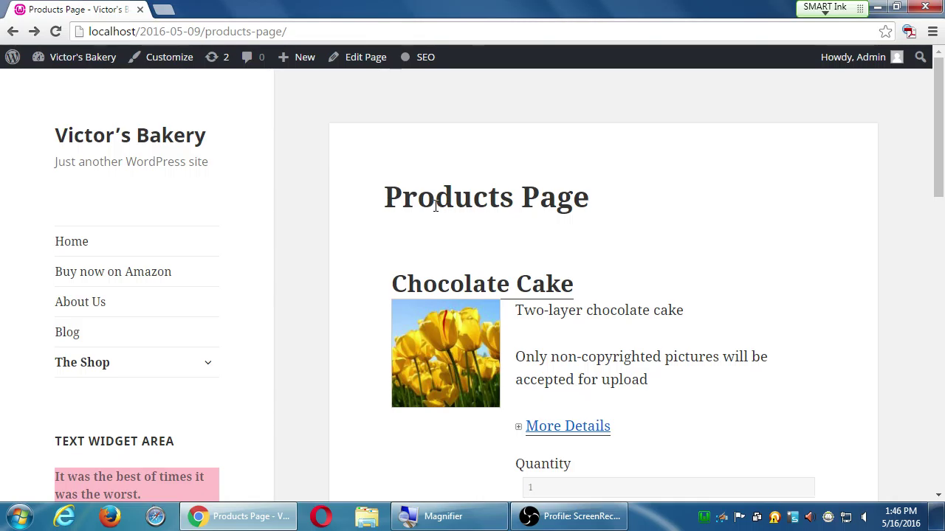
scroll(538, 205, down, 10)
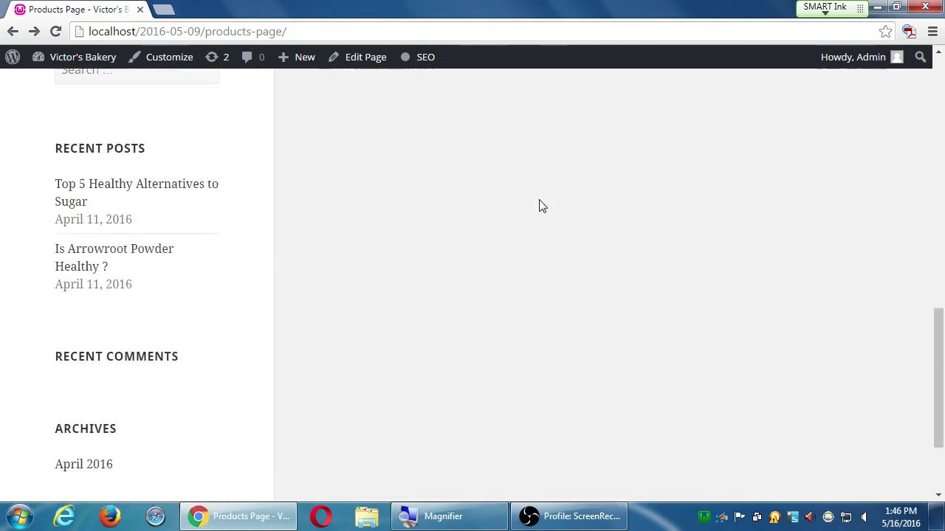
scroll(541, 206, up, 10)
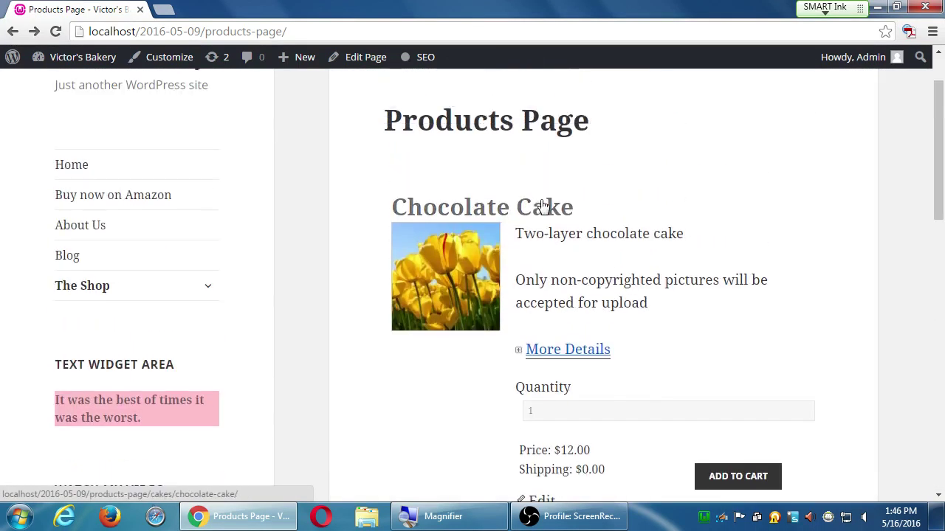
scroll(542, 206, up, 1)
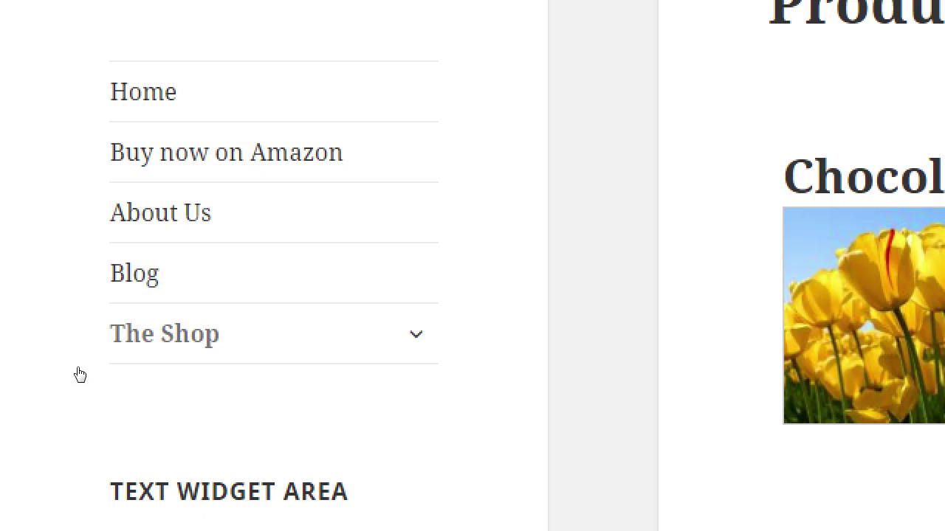
key(Tab)
key(Return)
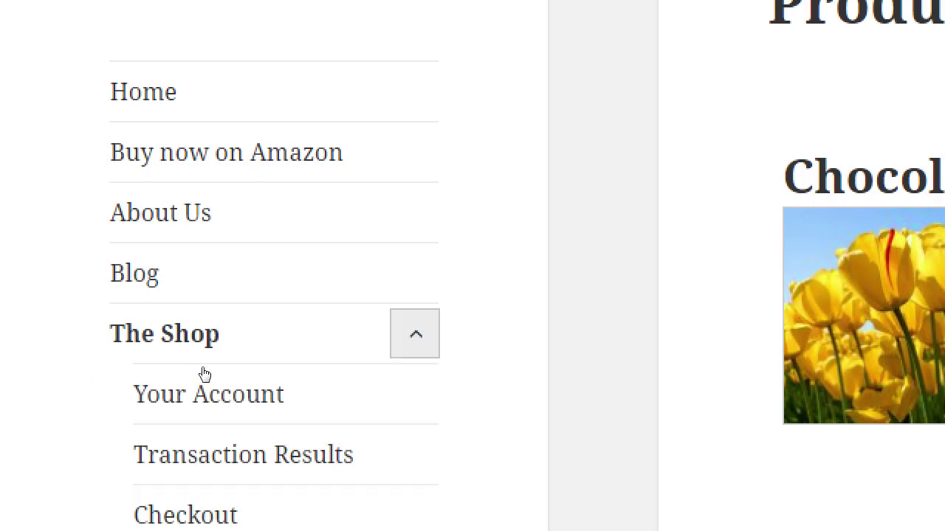
scroll(267, 375, down, 1)
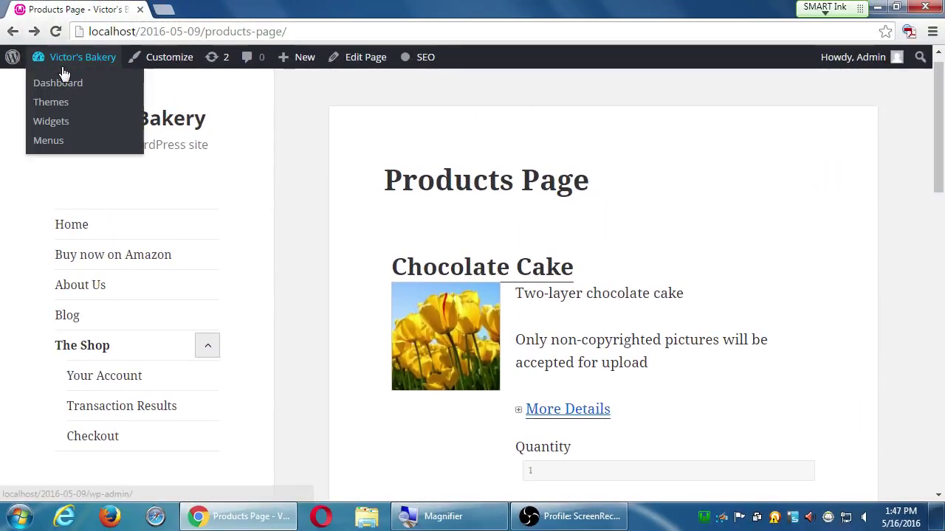
Go to the Victor's Bakery admin dashboard and head for Products > Categories.
click(66, 73)
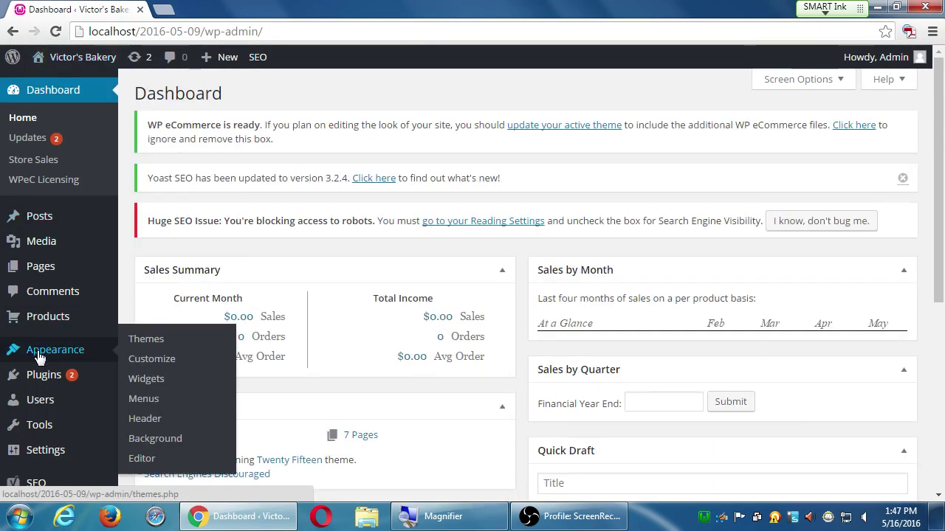
mouse_move(57, 323)
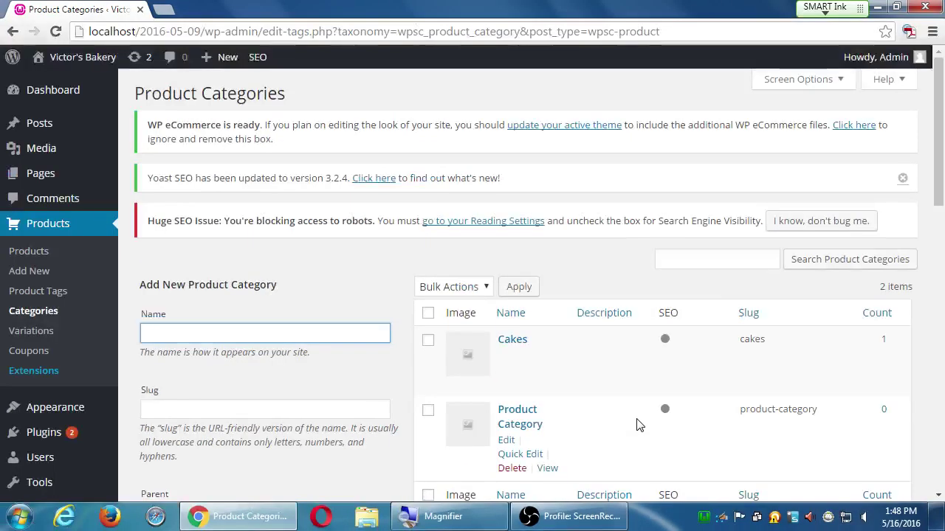
scroll(707, 407, down, 1)
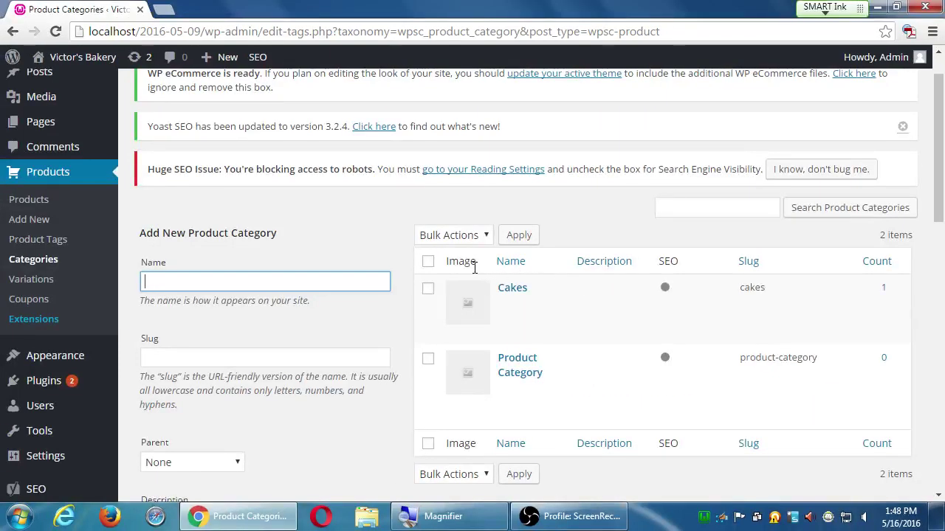
click(387, 232)
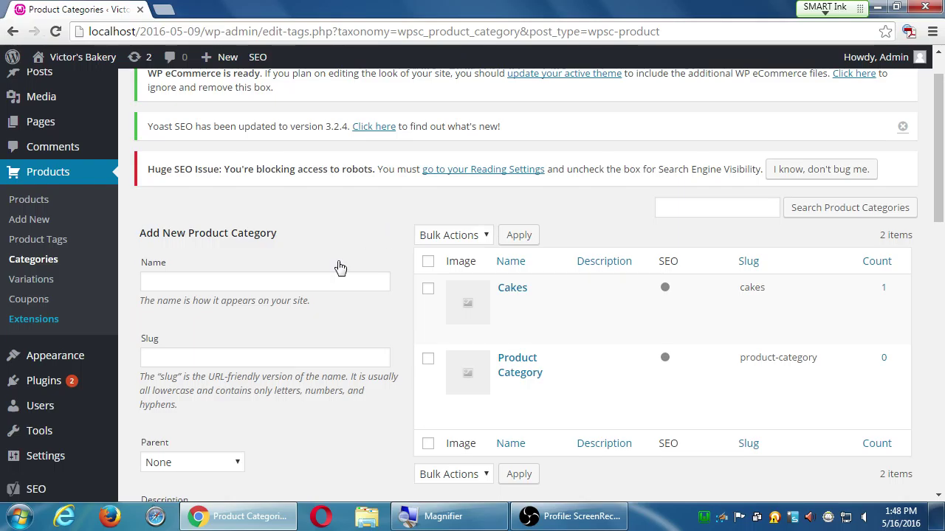
Enter 'Pies' as the new product category's name, leaving the slug empty.
click(271, 279)
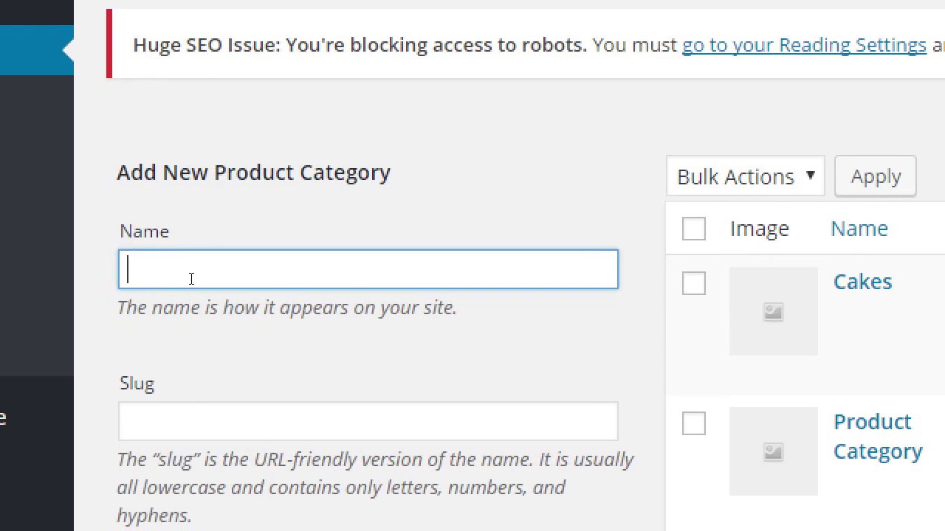
text(Pies)
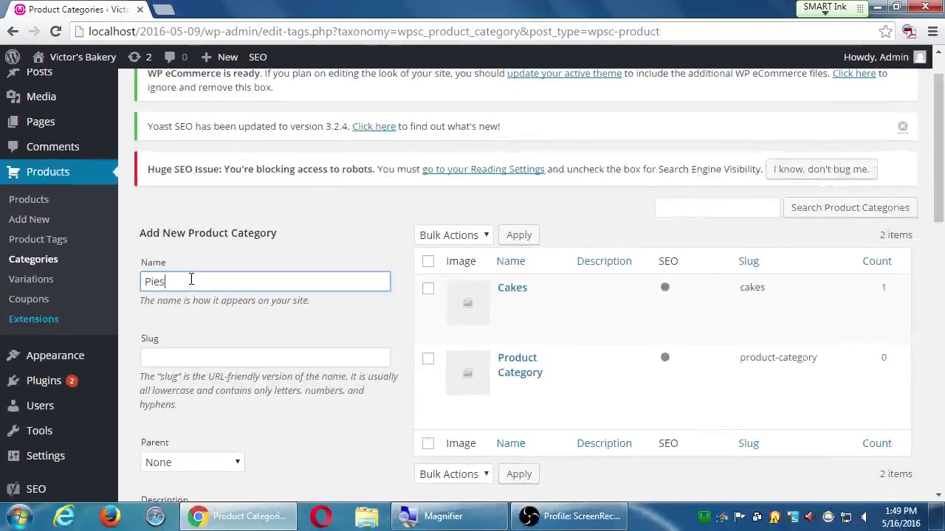
scroll(332, 422, down, 5)
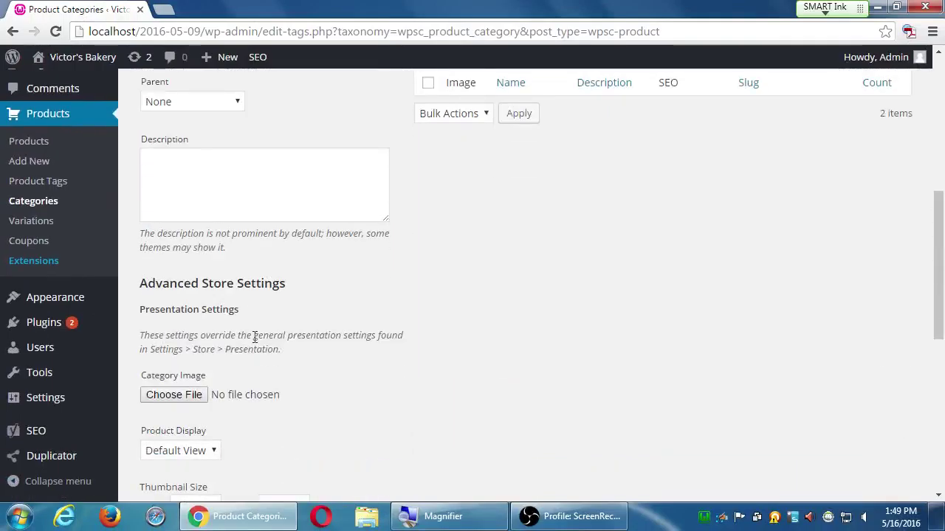
scroll(249, 352, up, 4)
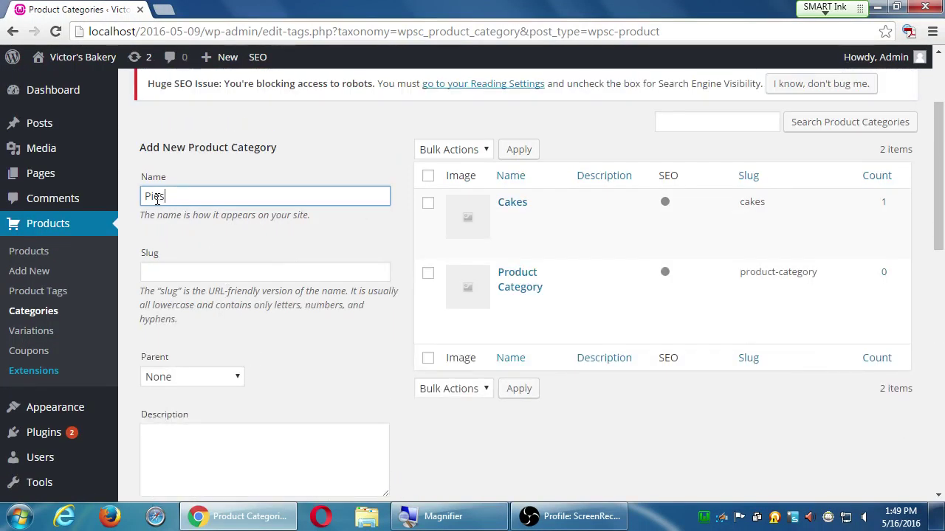
double_click(155, 196)
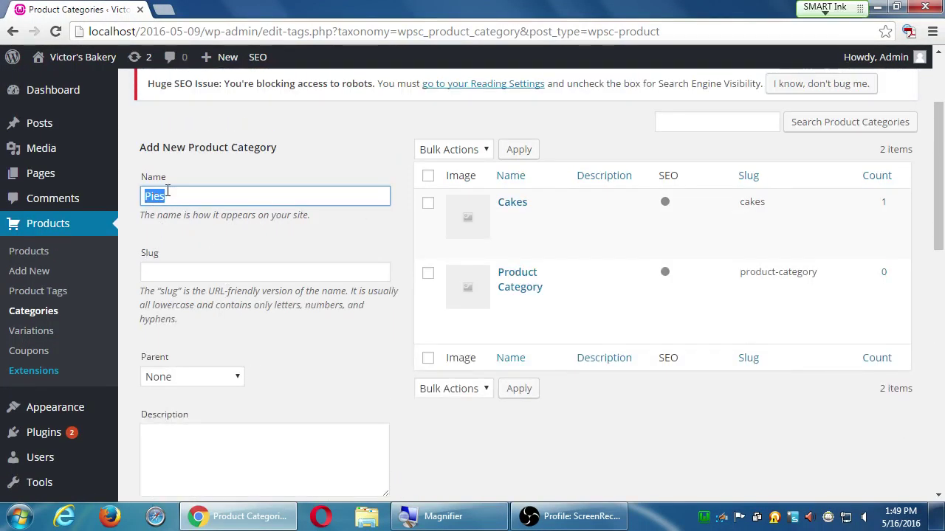
click(164, 270)
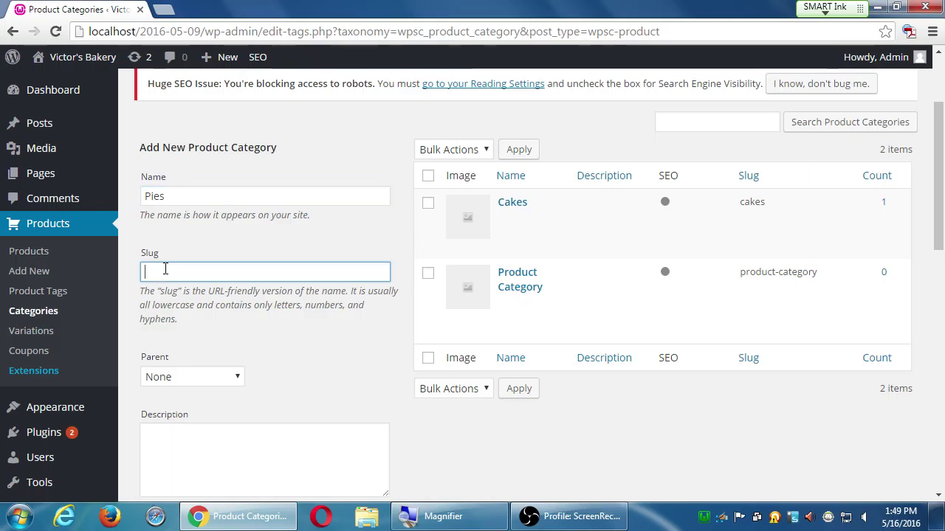
scroll(165, 270, down, 2)
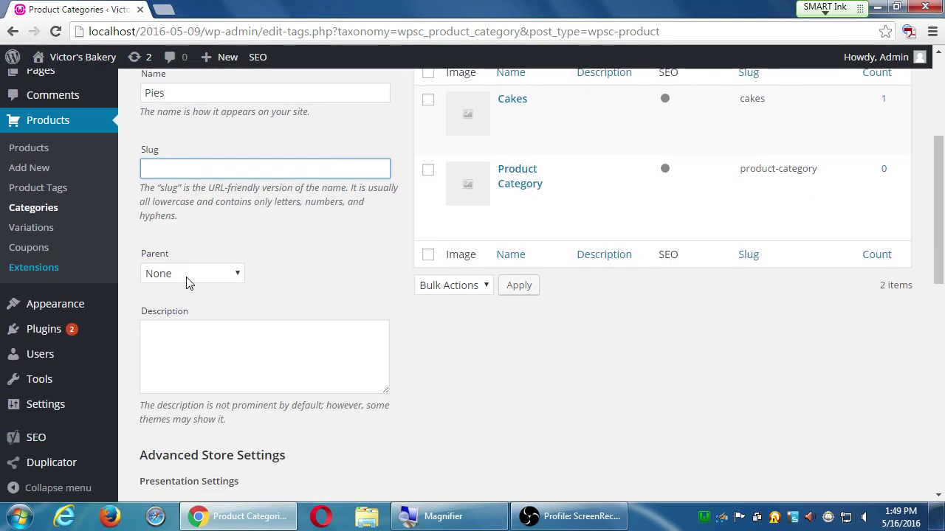
click(188, 279)
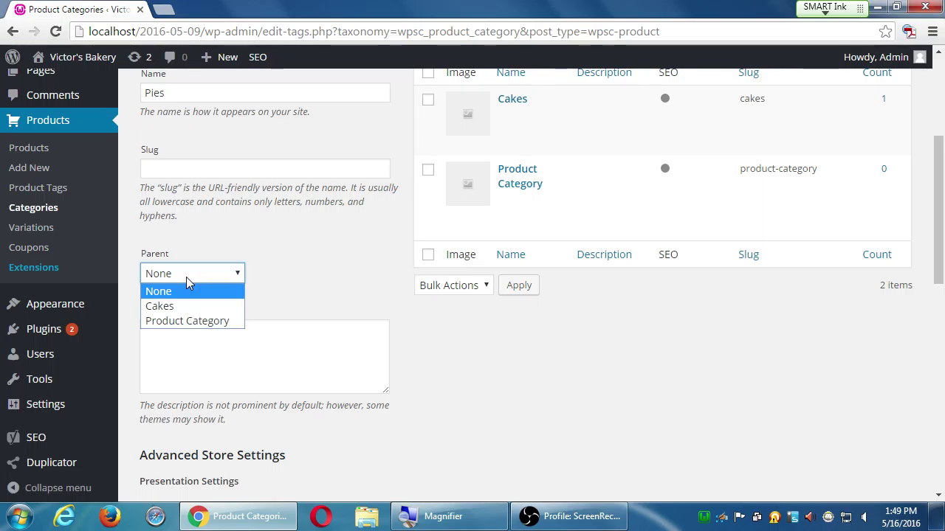
click(325, 248)
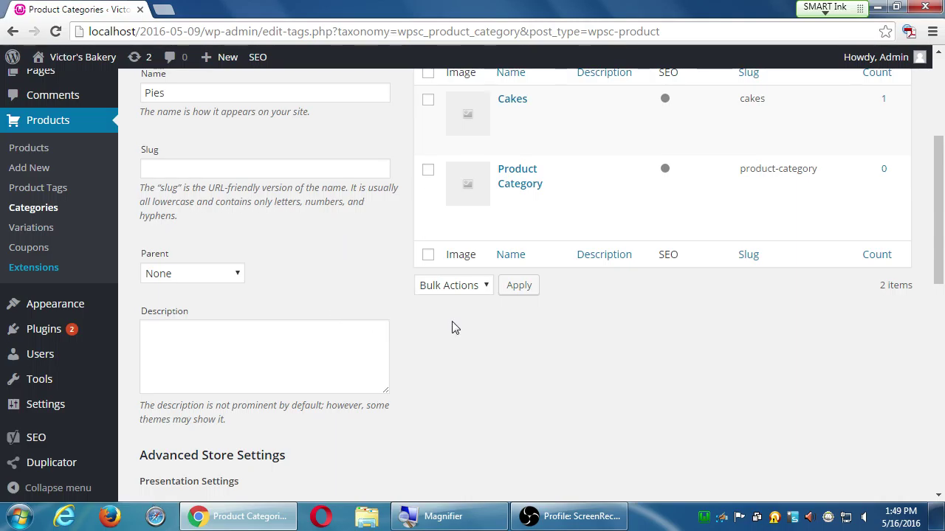
click(184, 341)
Fill the Pies category description with 'Hand-made from classic recipes.'.
drag(269, 407, 344, 407)
click(206, 367)
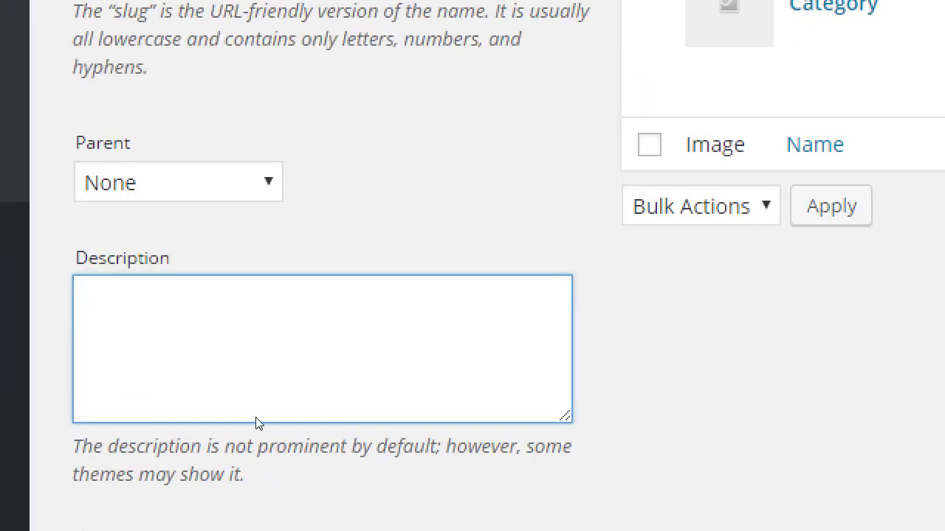
text(Hand-made)
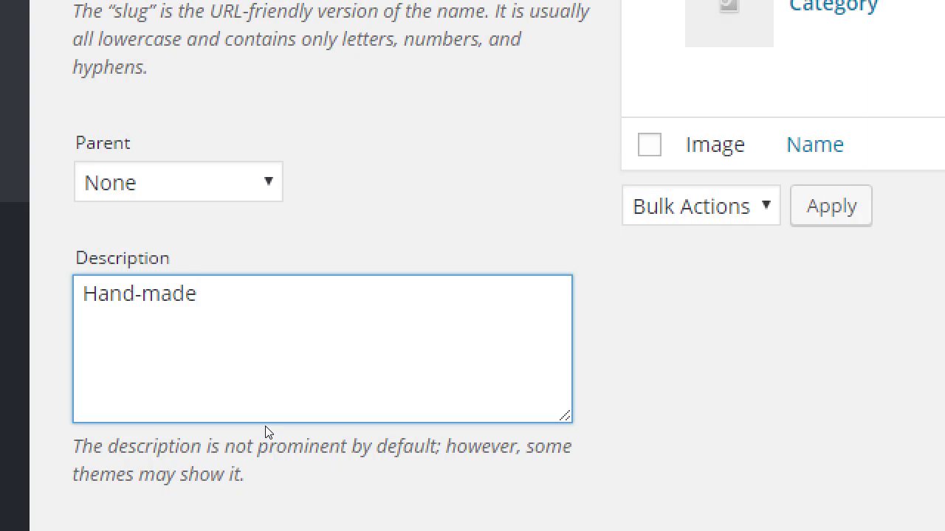
text( from cla)
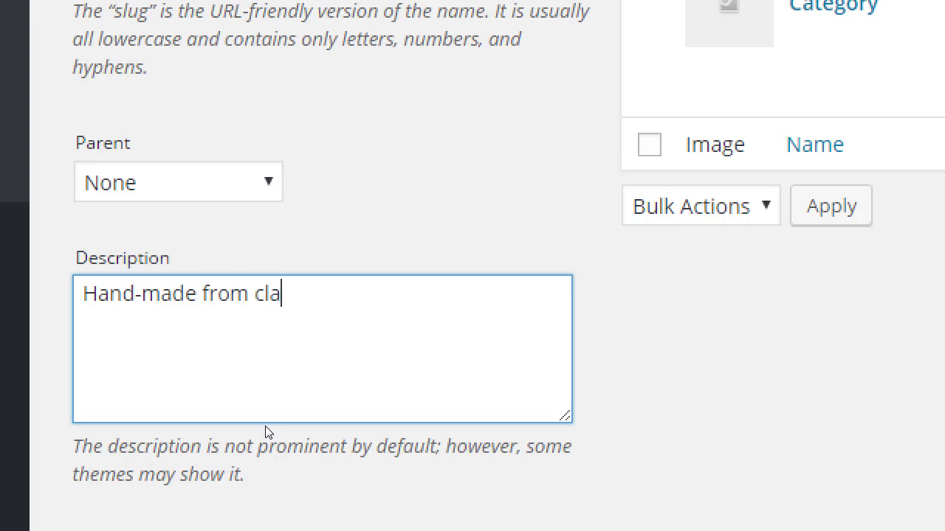
text(ssic recipes.)
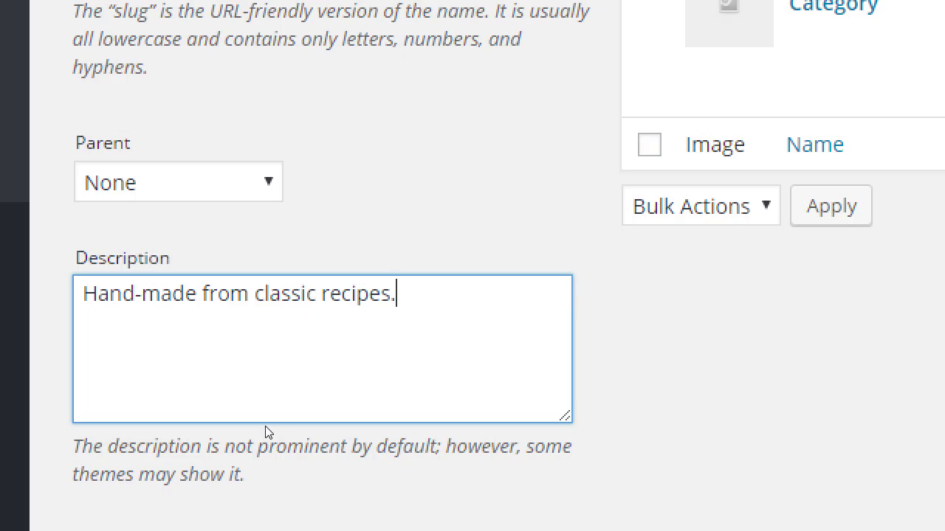
scroll(267, 433, up, 1)
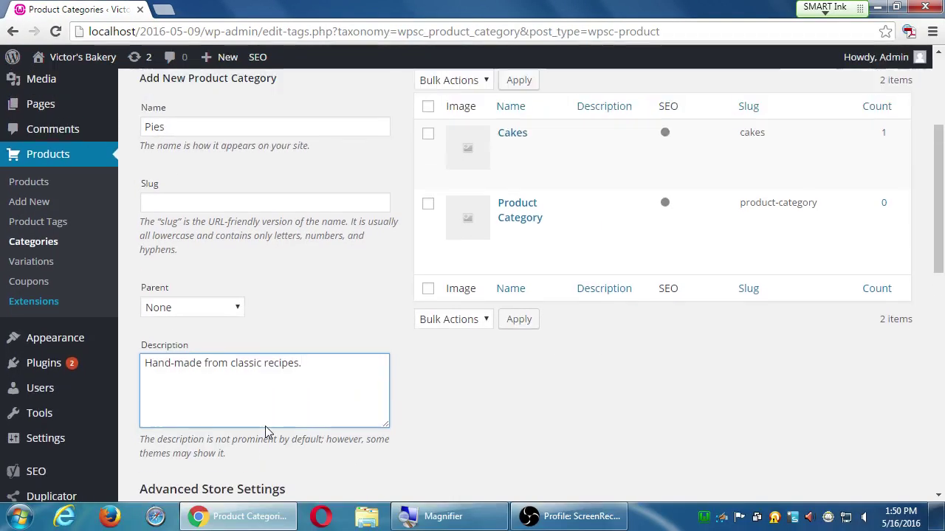
scroll(267, 433, down, 1)
scroll(268, 433, down, 4)
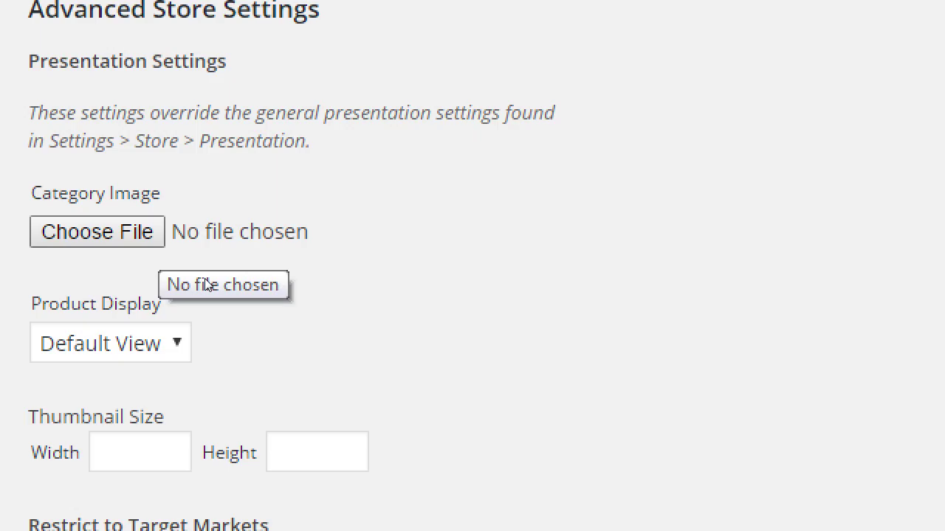
scroll(201, 284, down, 3)
key(alt+Down)
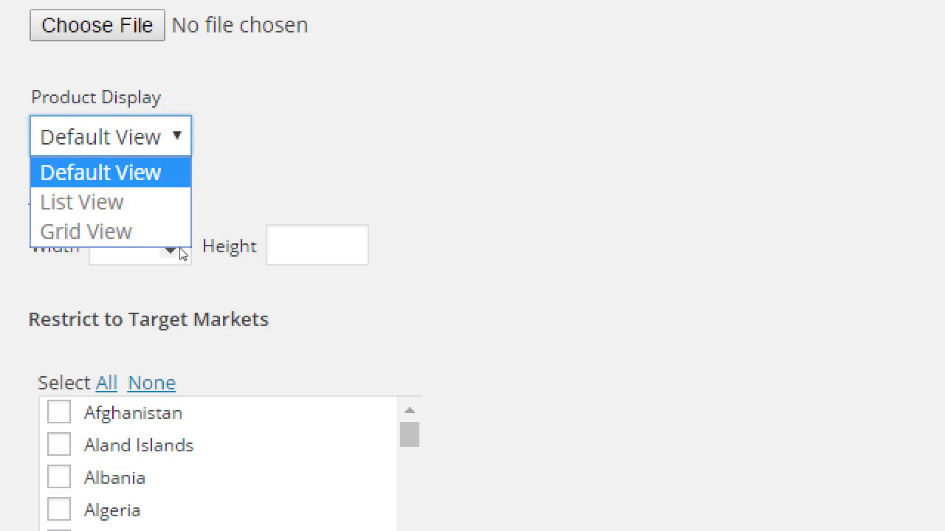
click(341, 219)
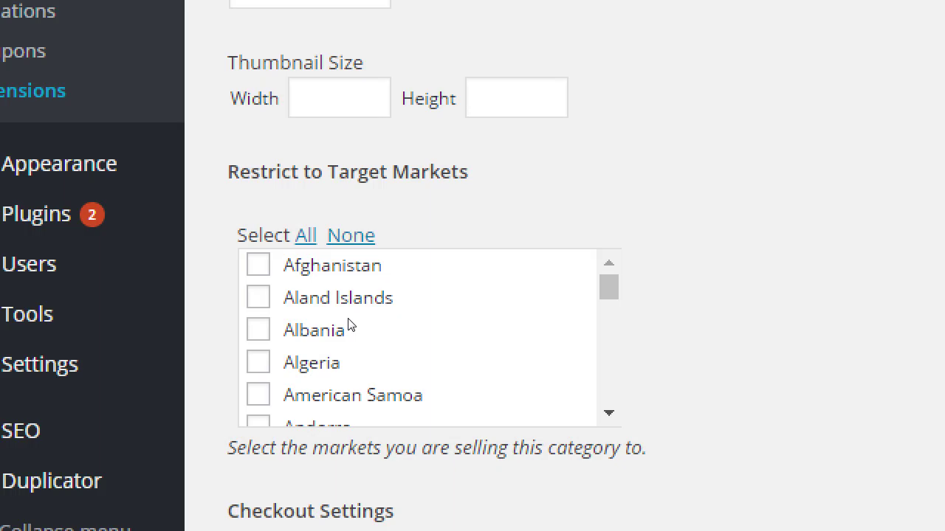
scroll(373, 321, down, 3)
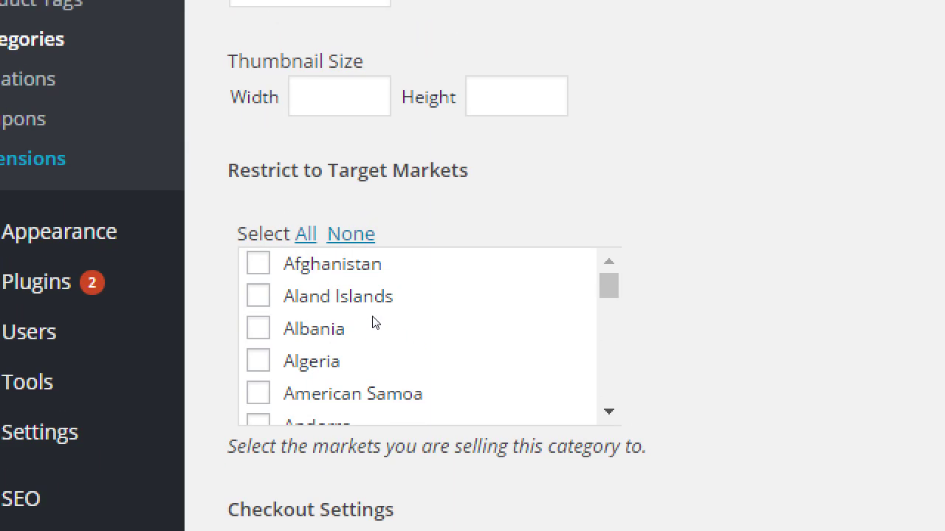
scroll(374, 323, down, 2)
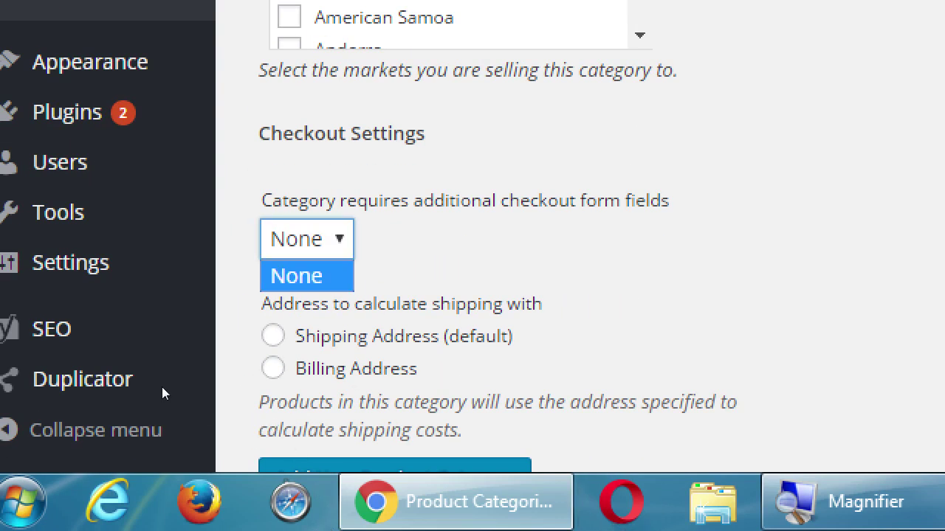
Keep checkout form fields at None and leave the shipping address option unset.
click(369, 386)
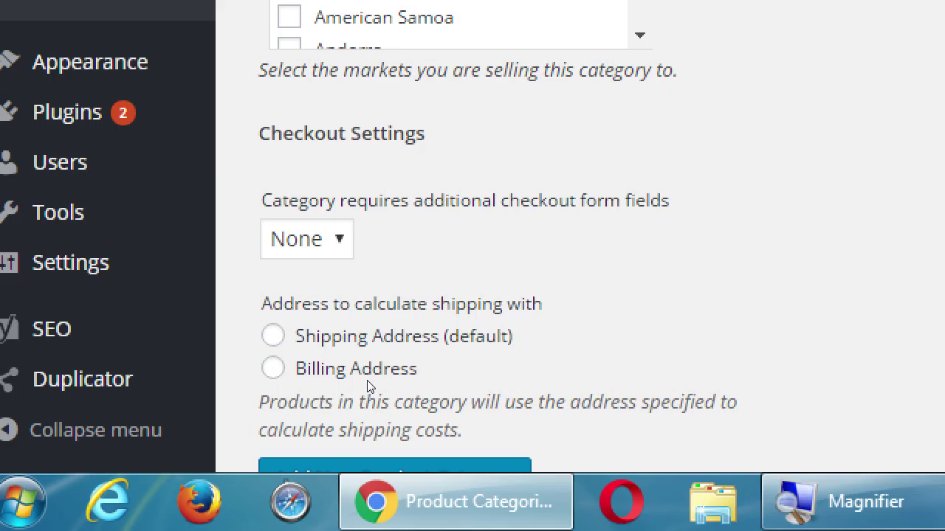
scroll(371, 444, down, 2)
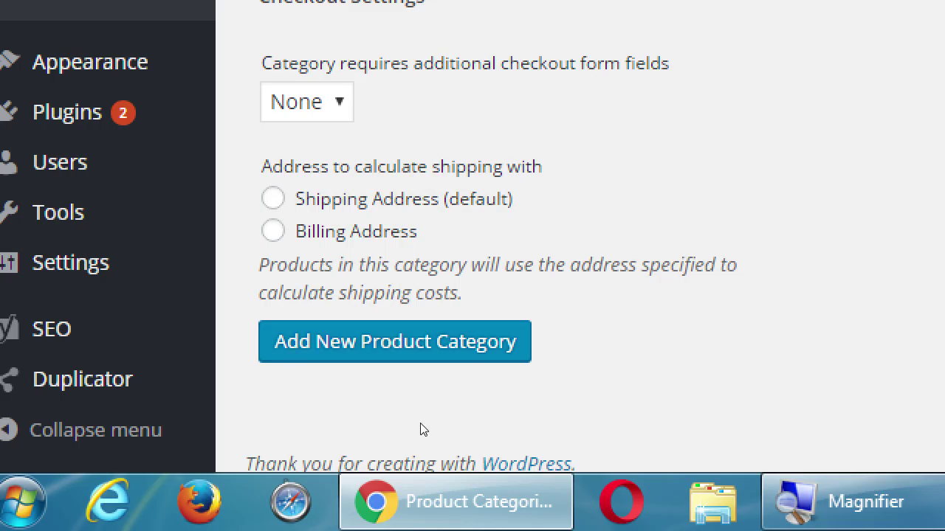
key(super+minus)
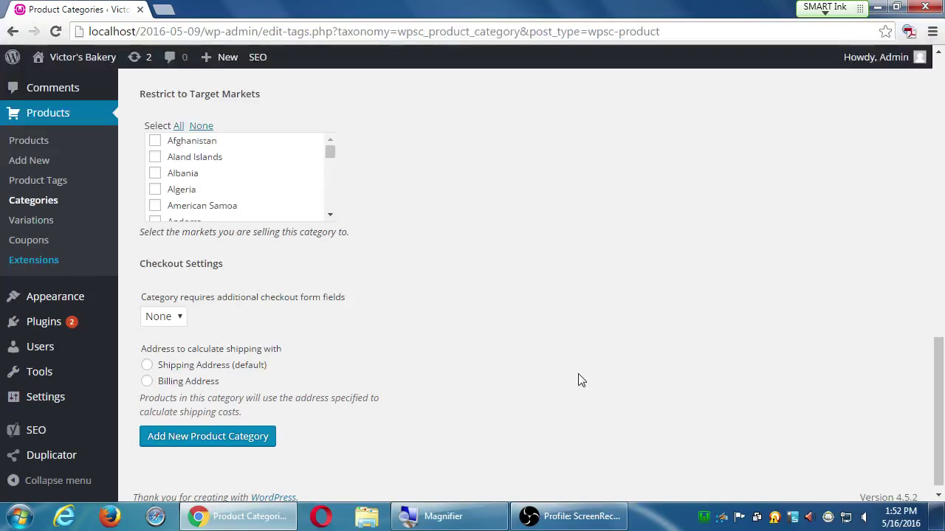
scroll(481, 355, up, 7)
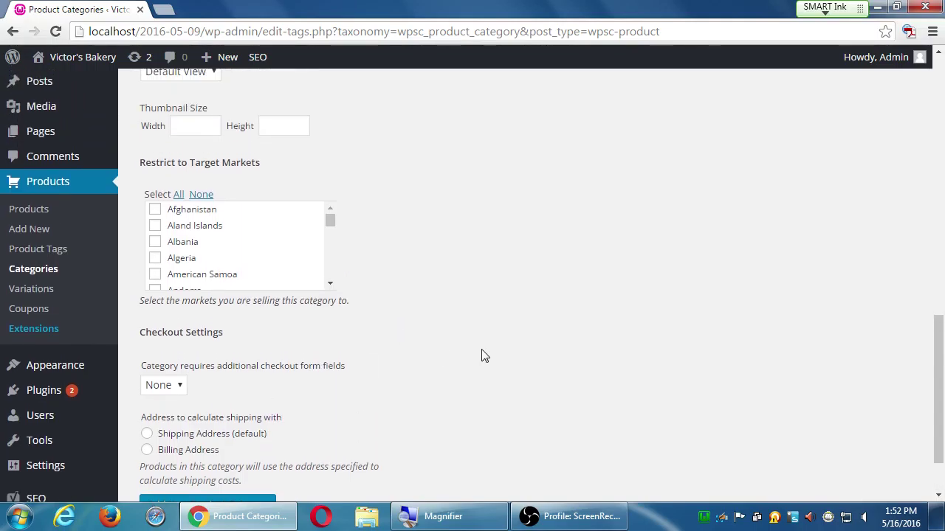
scroll(481, 356, up, 3)
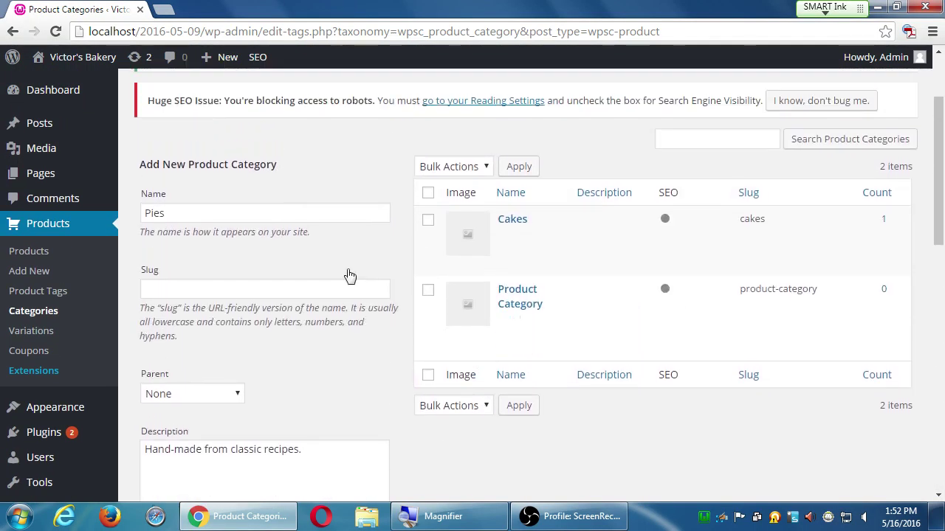
double_click(148, 213)
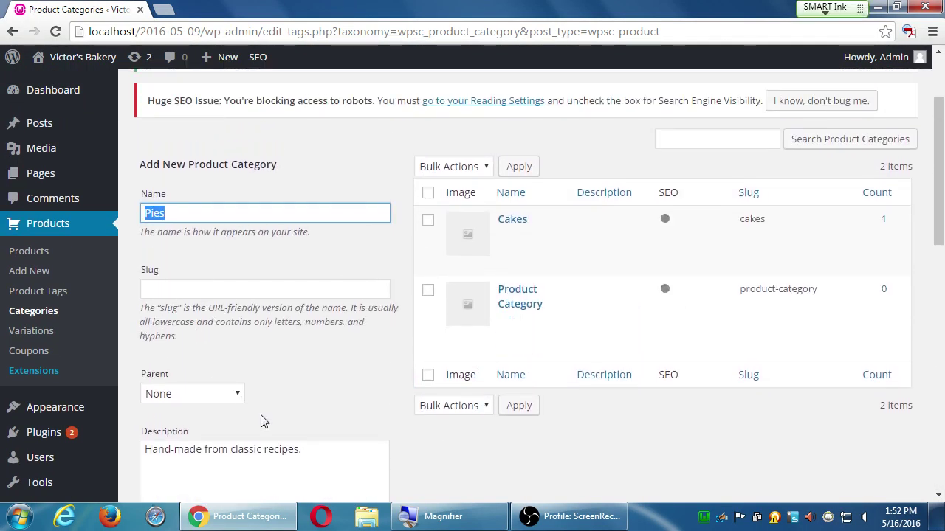
drag(317, 451, 89, 457)
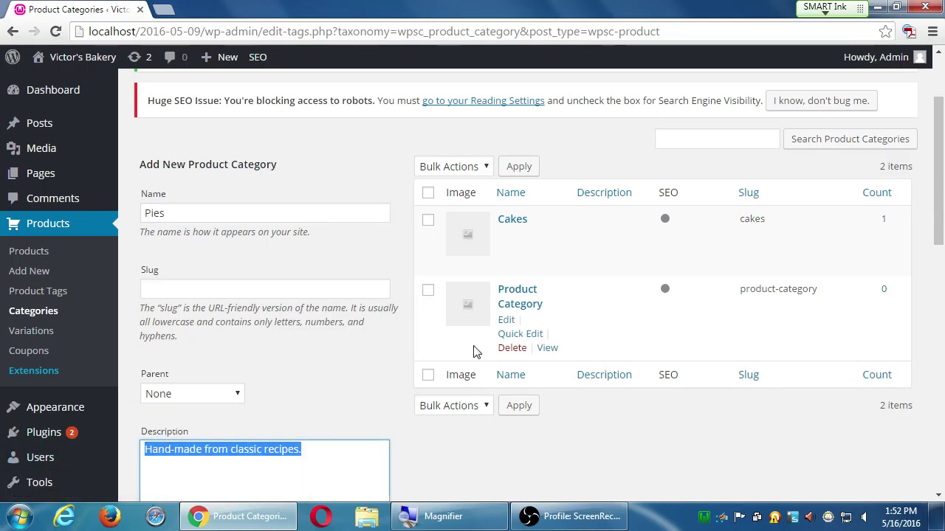
scroll(475, 352, down, 10)
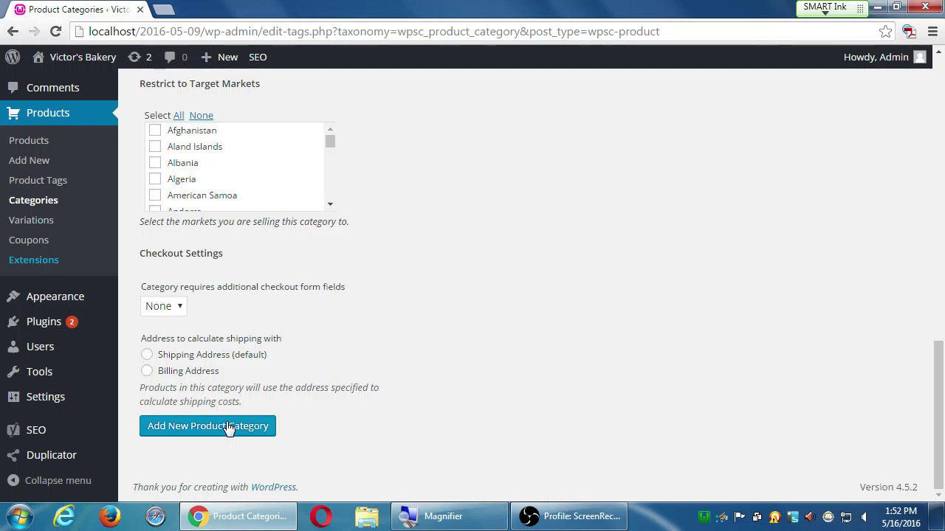
Submit the Pies category so it's listed with slug pies and 0 products.
click(229, 428)
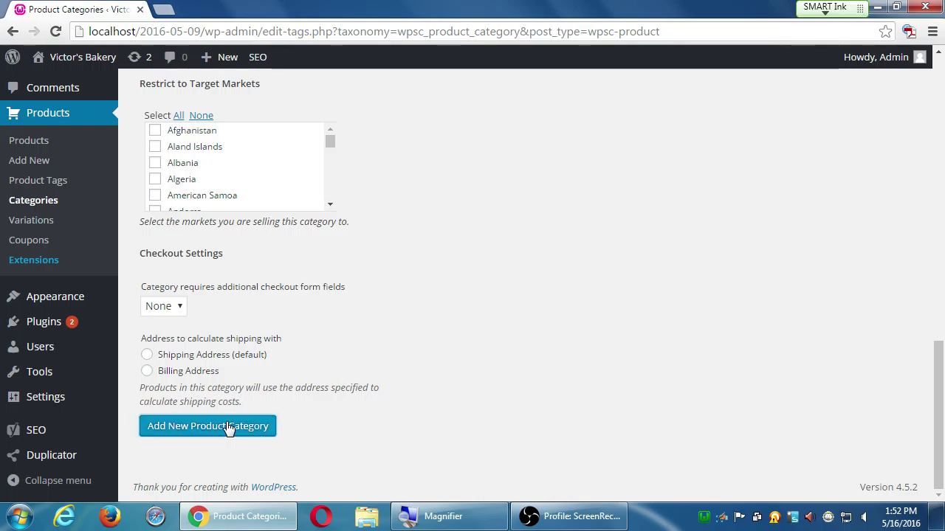
scroll(462, 380, up, 15)
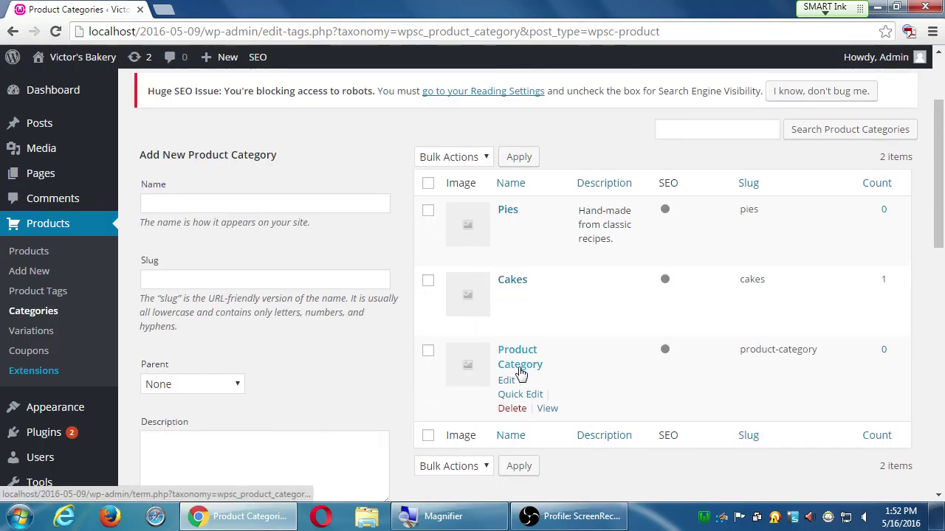
Enter 'Cookies' as the name and 'A batch a day keeps the doctor away' as description.
click(278, 207)
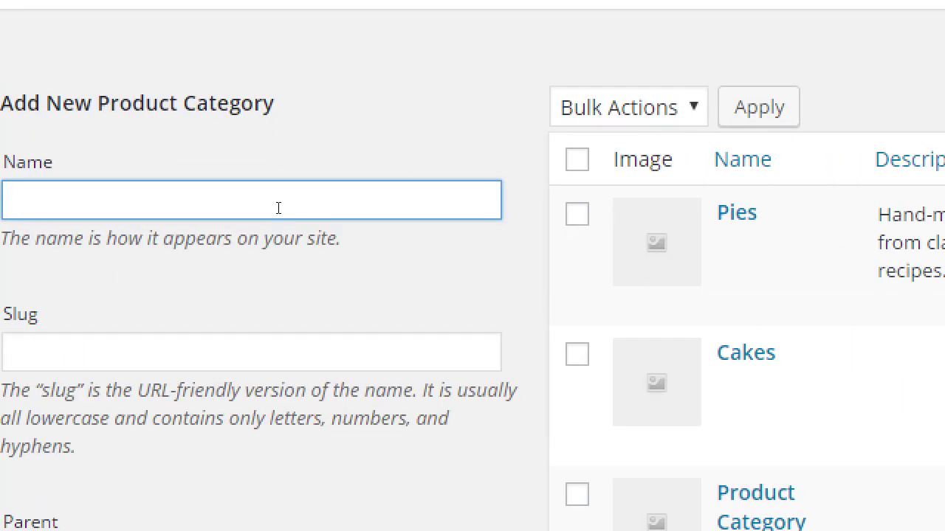
text(Cookies)
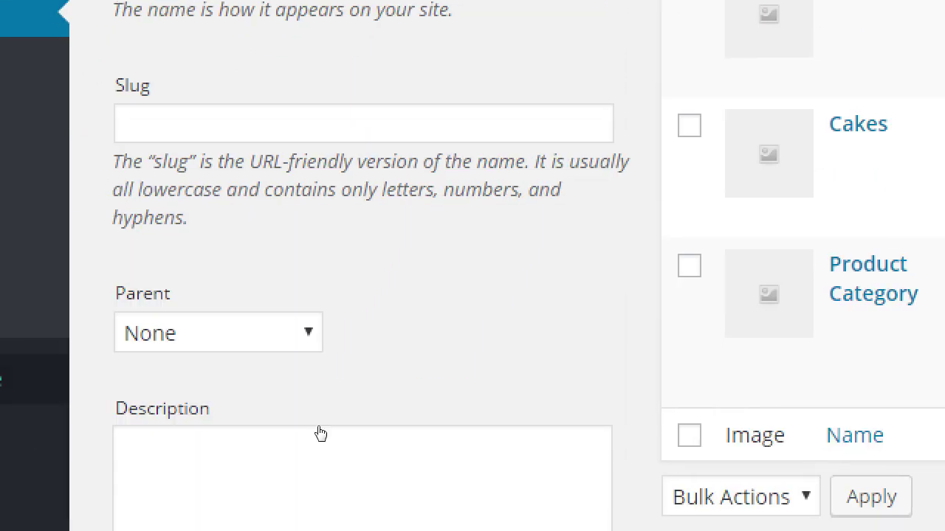
click(319, 471)
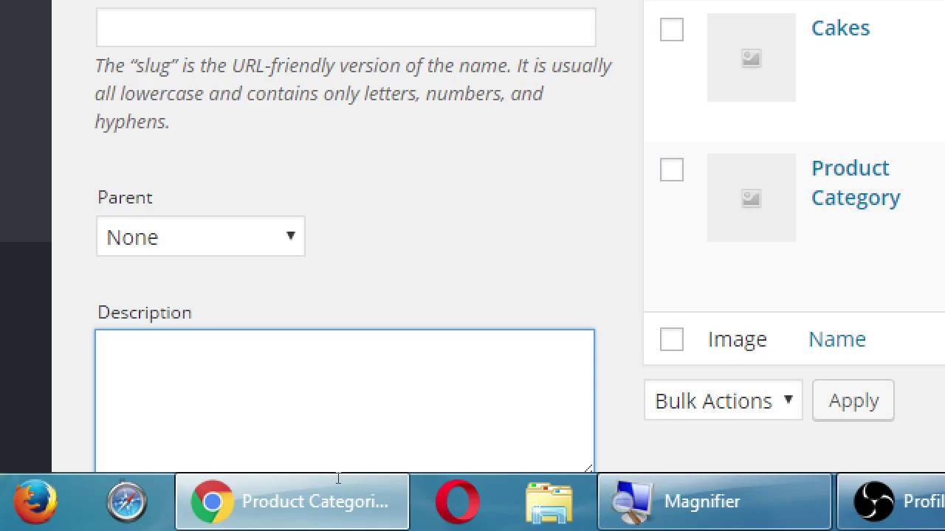
text(A batch a day )
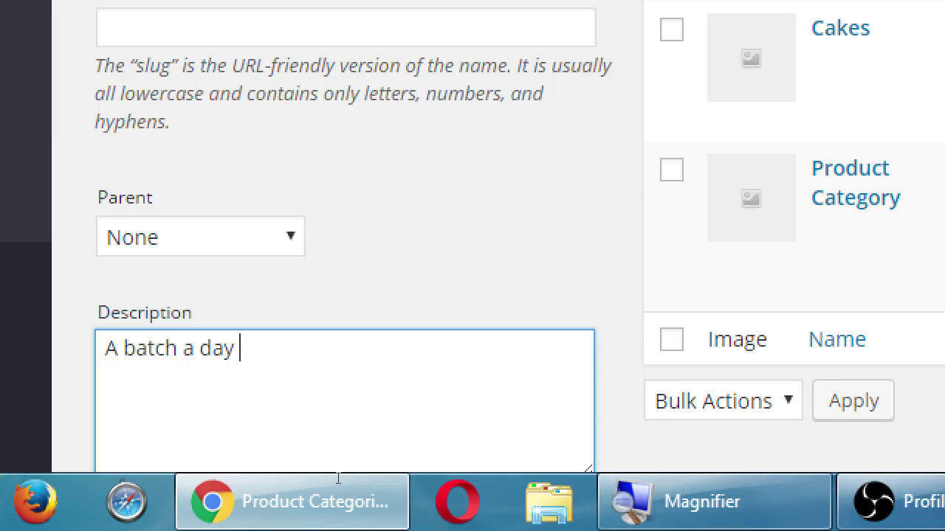
text(keeps the doctor)
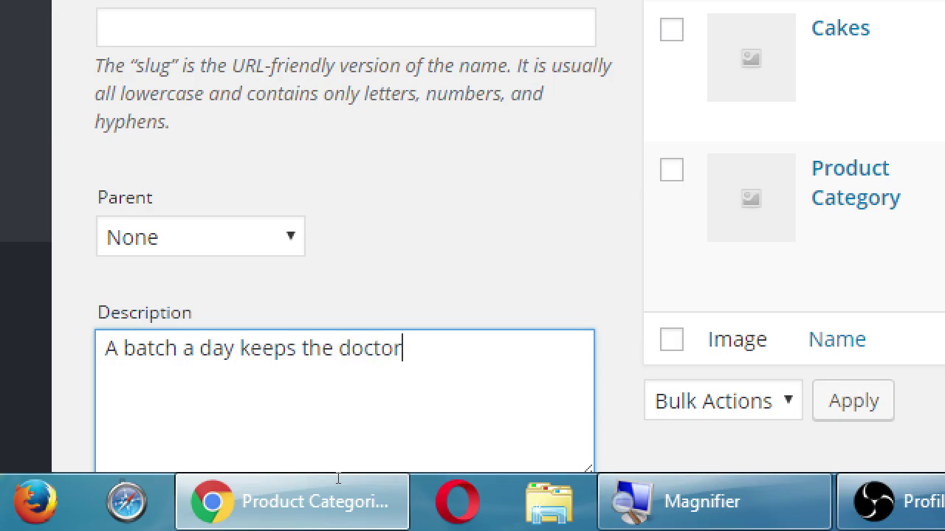
text( away)
key(super+minus)
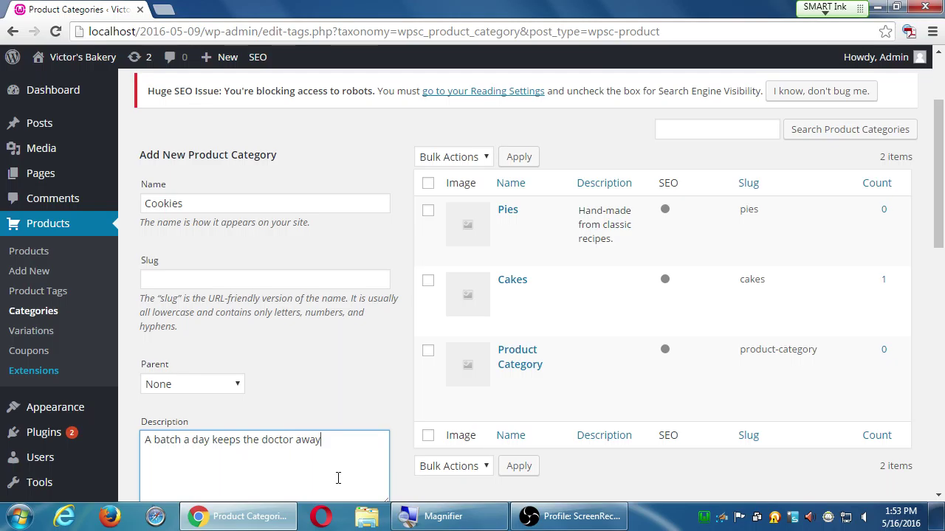
Add the Cookies category so it's listed with slug cookies.
scroll(302, 484, down, 10)
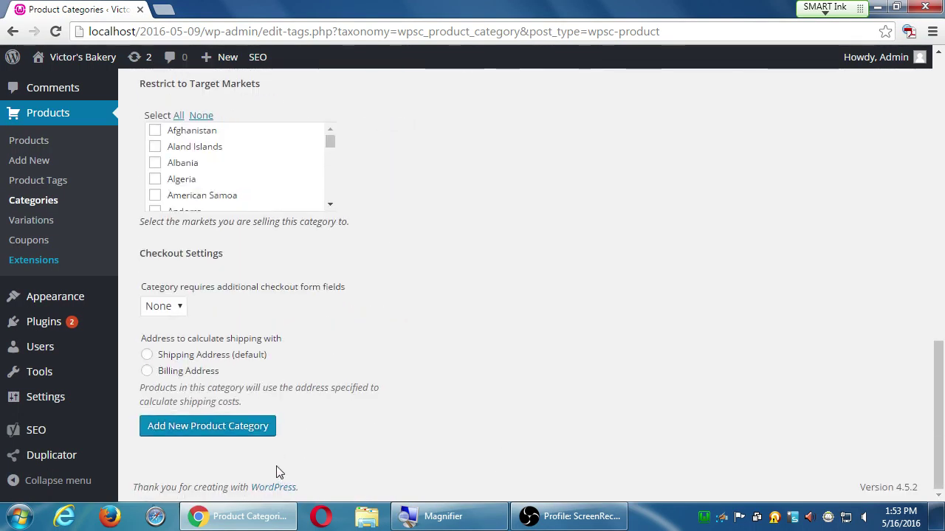
click(250, 434)
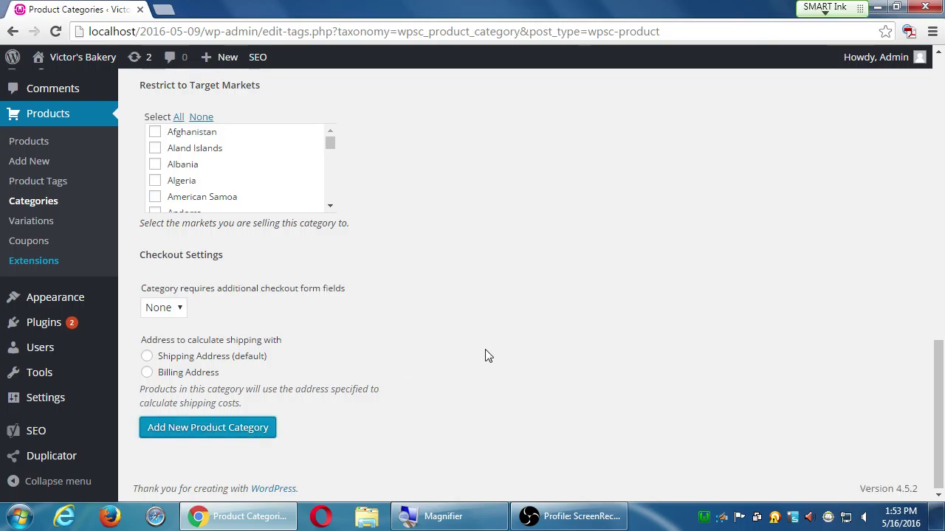
scroll(482, 358, up, 10)
scroll(480, 359, up, 1)
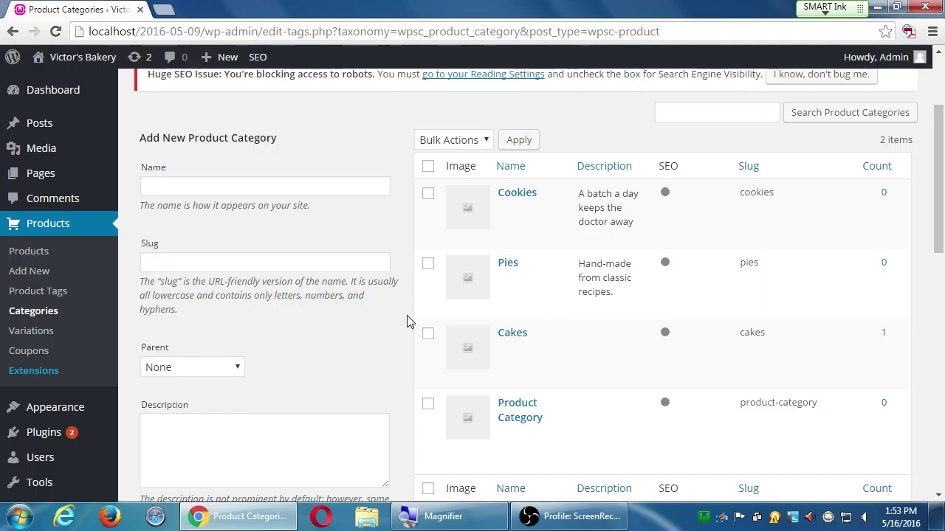
key(super+plus)
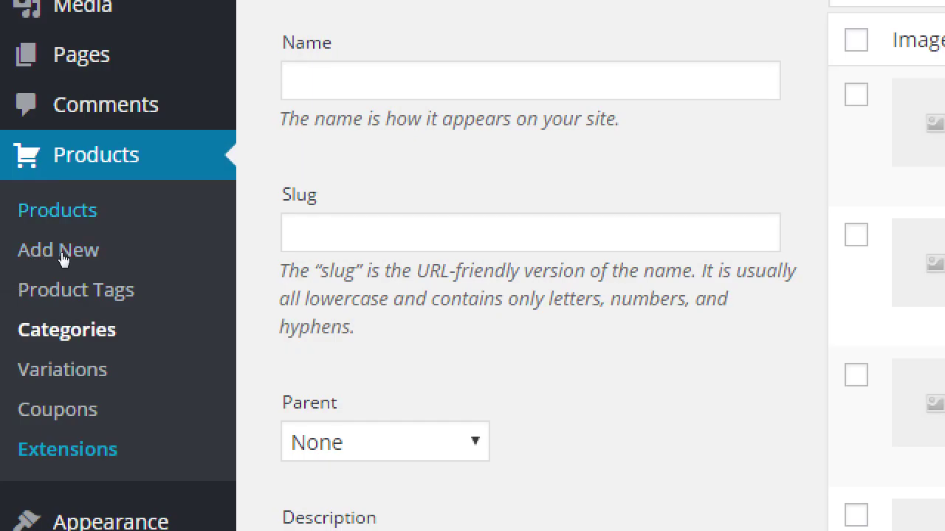
click(22, 272)
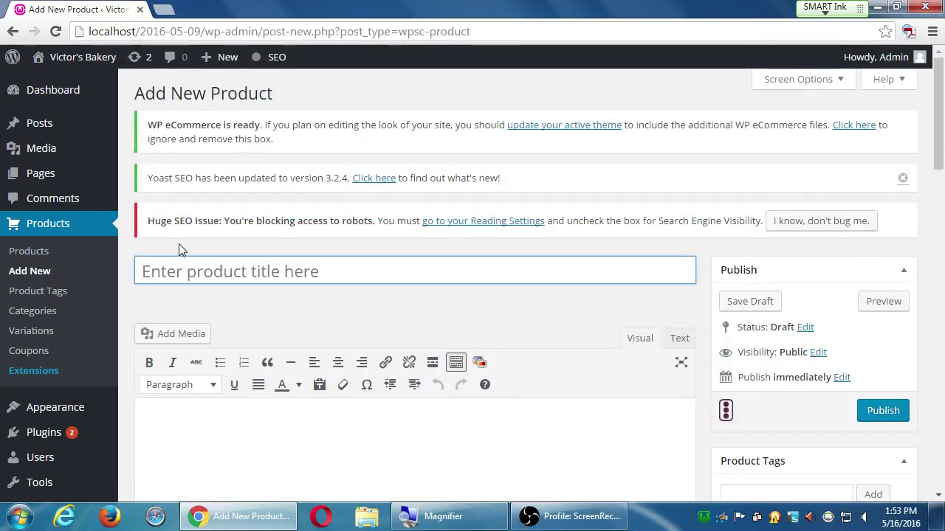
Title the new product 'Pecan Pie' and describe it as 'From grandma's old recipe'.
click(181, 273)
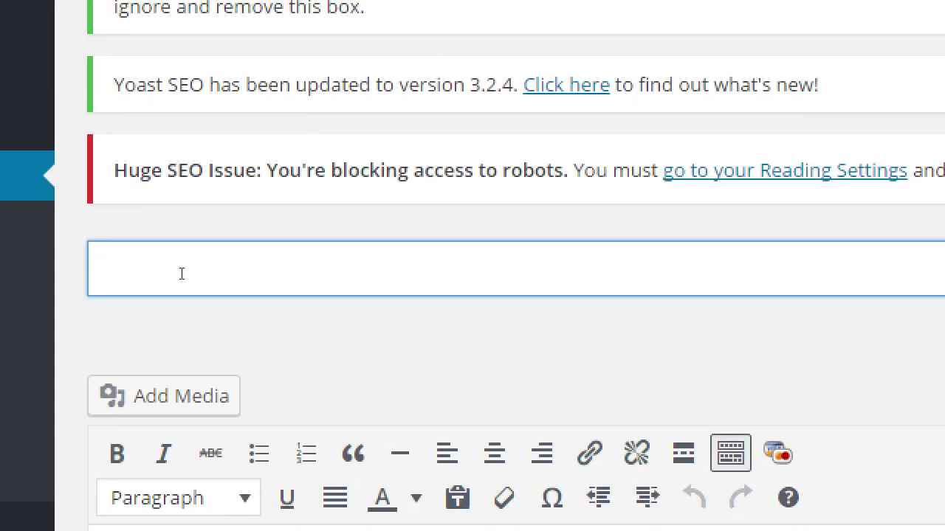
text(Pecan Pie)
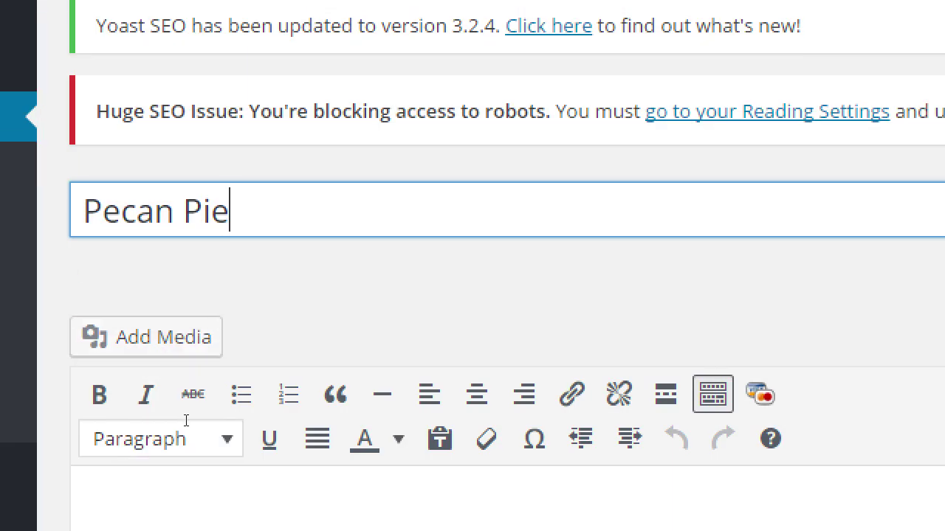
key(Tab)
text(From)
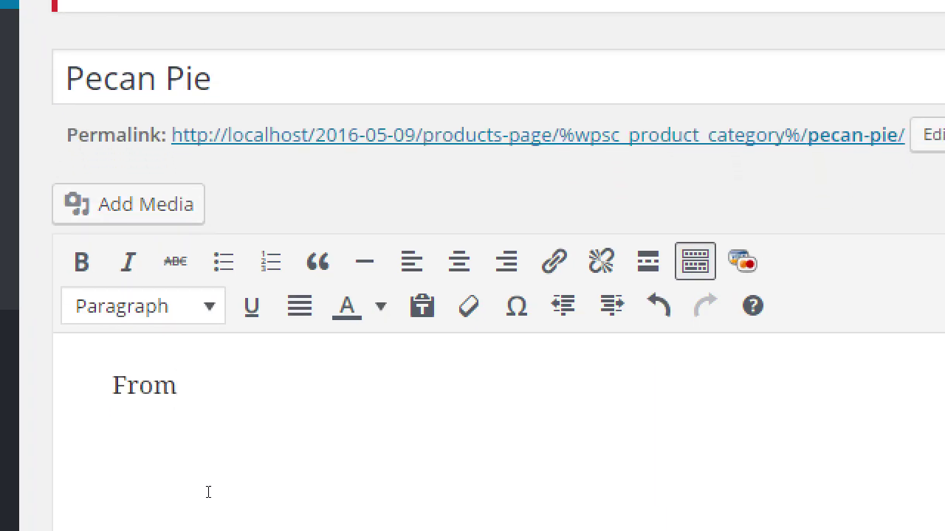
text( gran)
key(BackSpace)
key(BackSpace)
key(BackSpace)
text(randma's old)
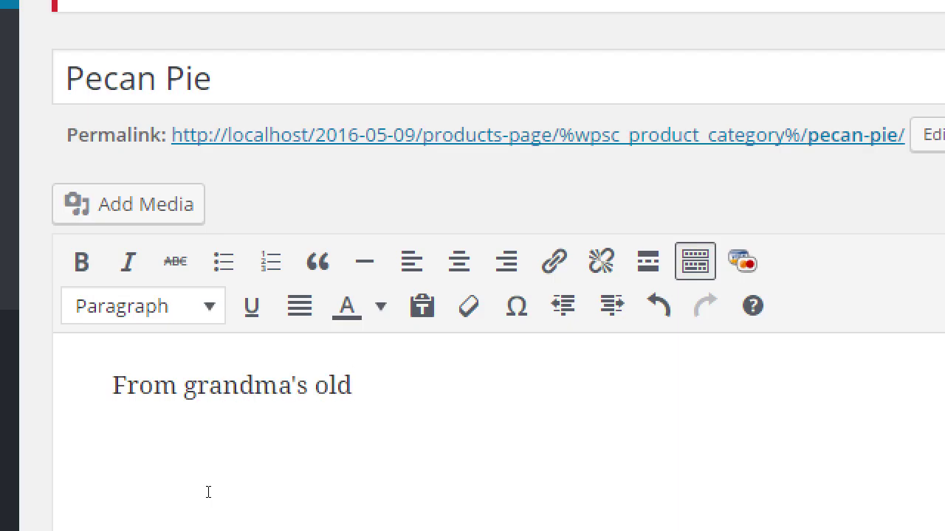
text( recipe)
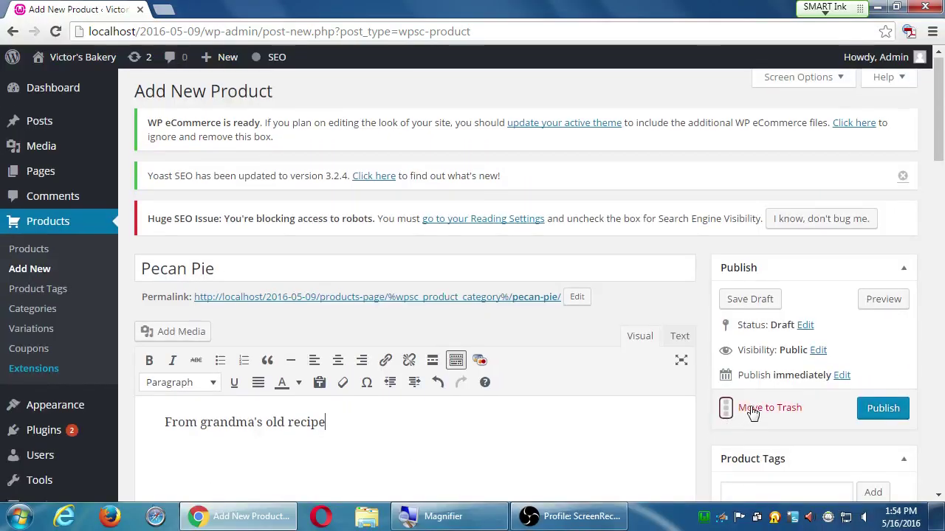
scroll(751, 412, down, 2)
scroll(751, 411, down, 1)
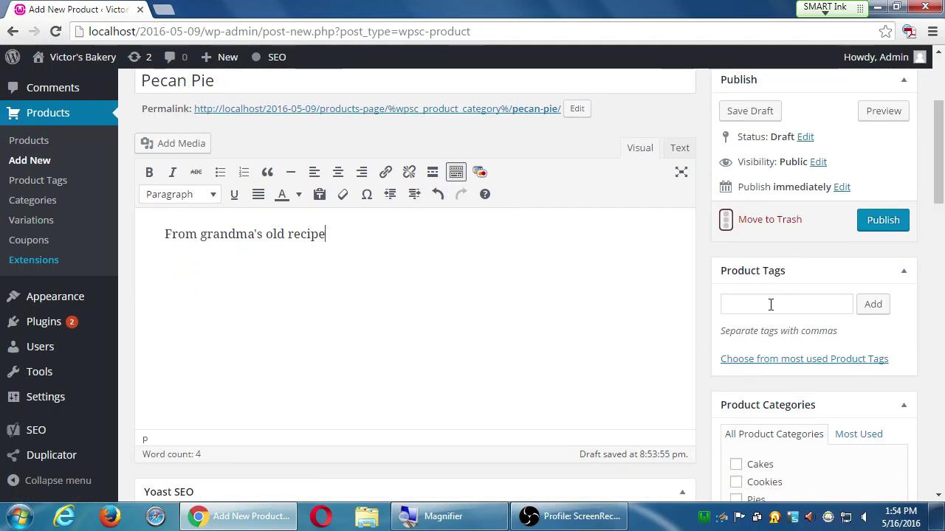
Tick the Pies checkbox in Pecan Pie's Product Categories box.
scroll(709, 391, up, 1)
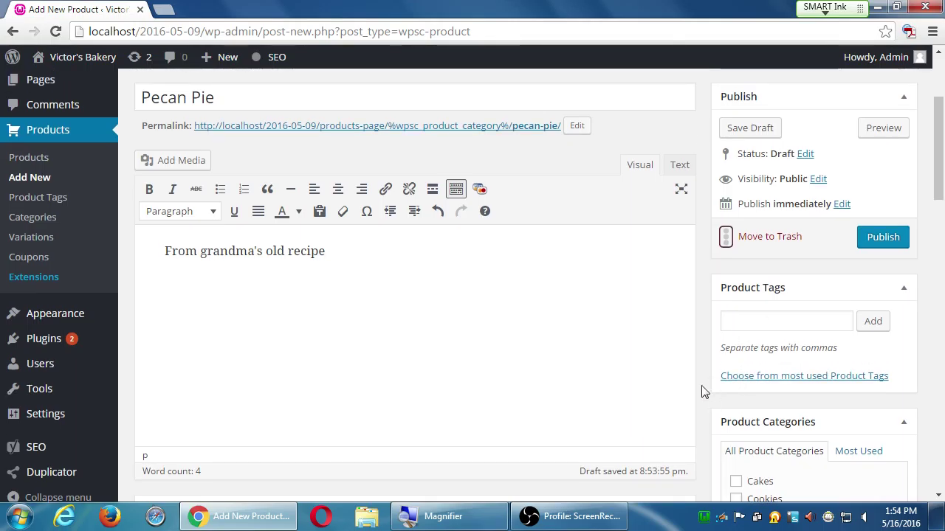
scroll(706, 393, down, 1)
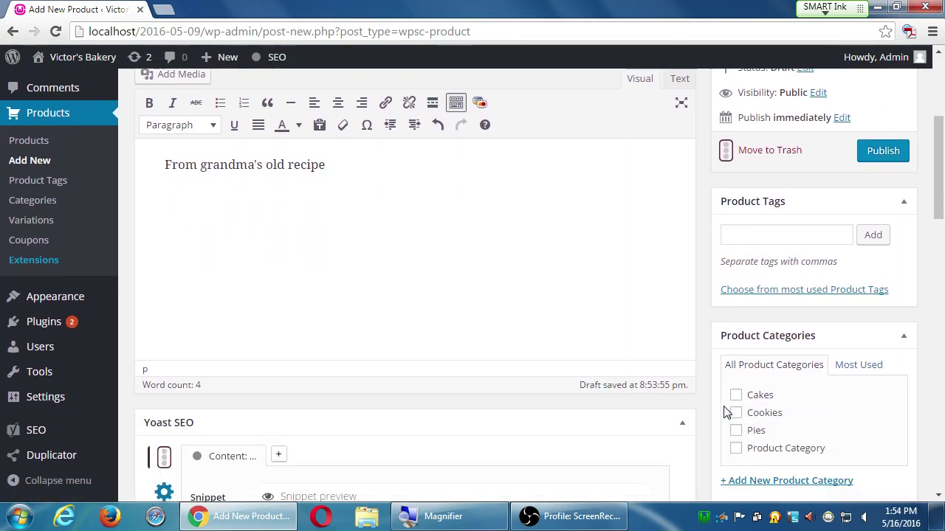
scroll(735, 432, up, 1)
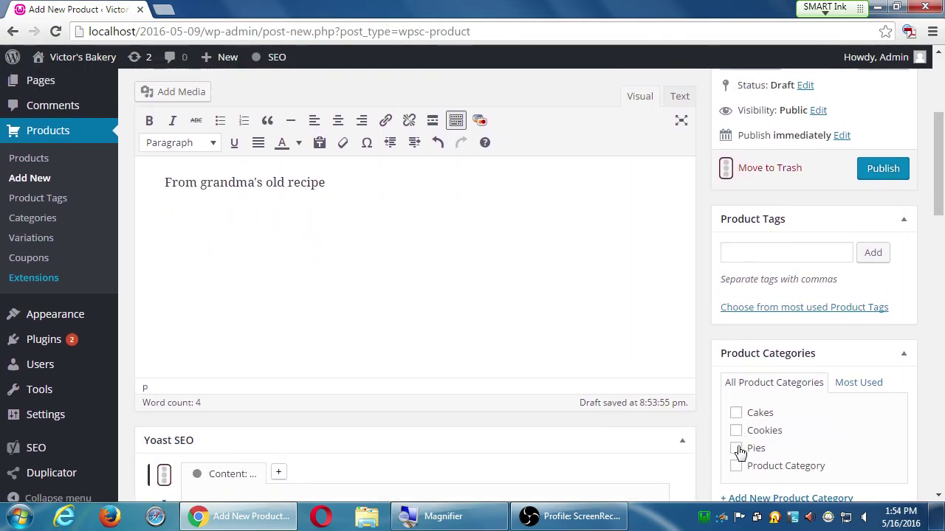
click(736, 448)
scroll(713, 456, up, 1)
scroll(714, 455, down, 4)
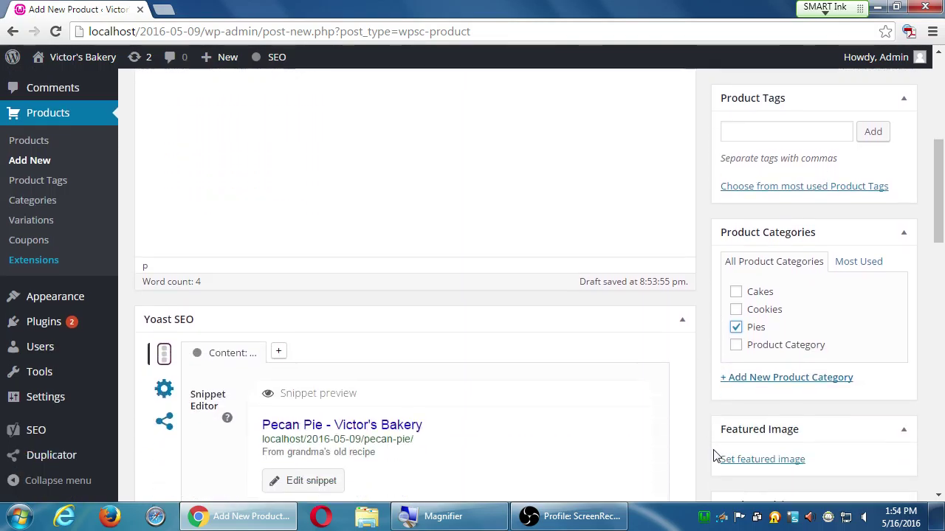
scroll(714, 455, up, 1)
scroll(714, 455, down, 3)
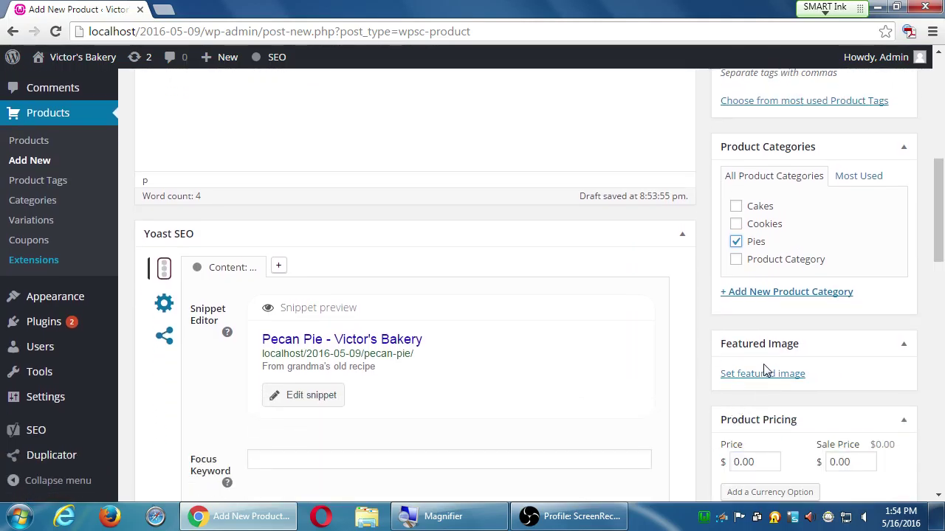
Set the jellyfish picture from the Media Library as Pecan Pie's featured image.
click(761, 377)
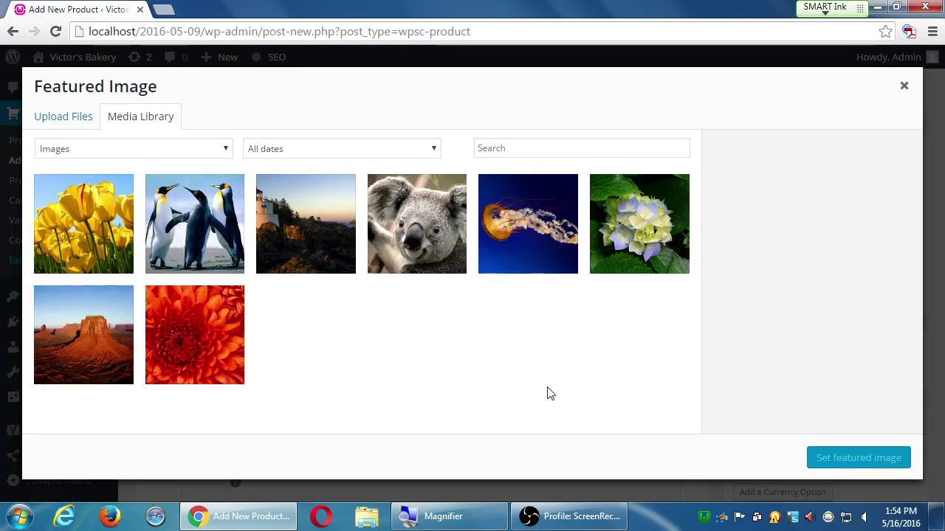
click(544, 243)
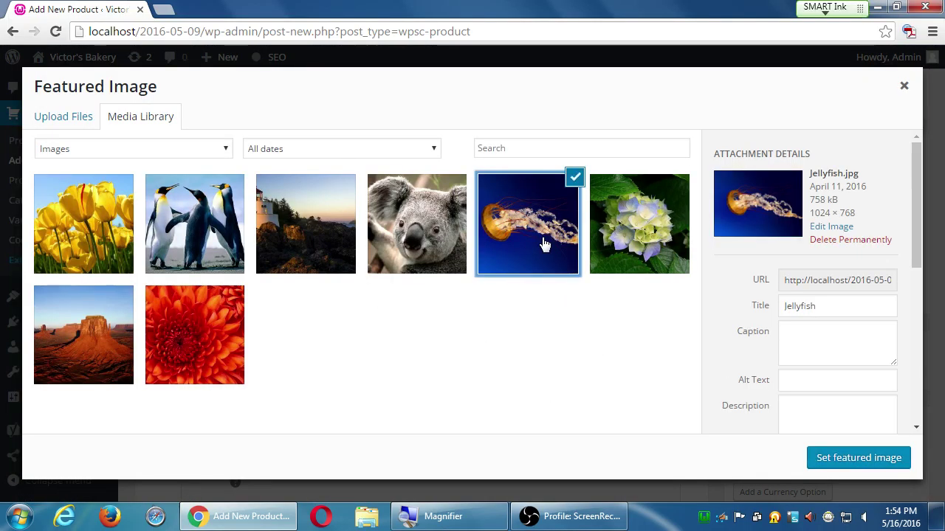
click(836, 457)
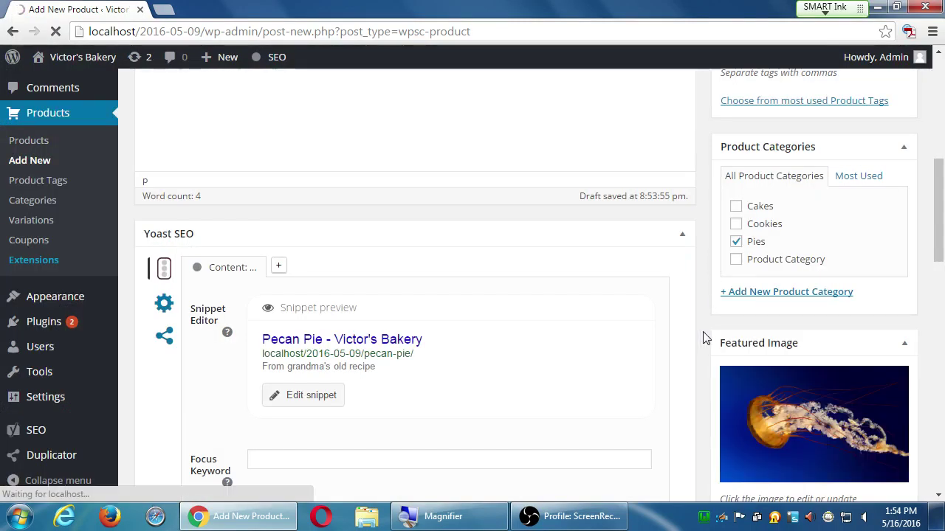
Replace Pecan Pie's price with 13, leaving the sale price at 0.00.
scroll(698, 347, down, 3)
drag(765, 268, 697, 270)
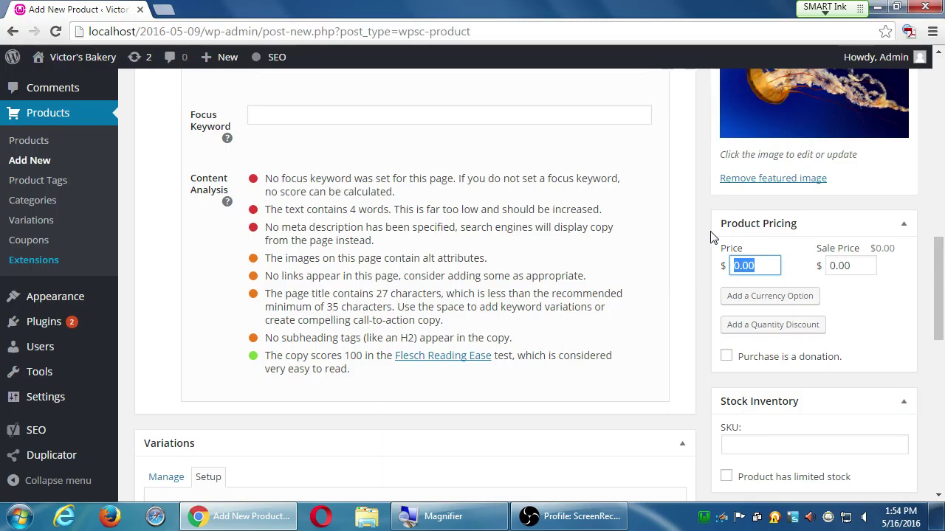
text(13)
scroll(714, 238, down, 1)
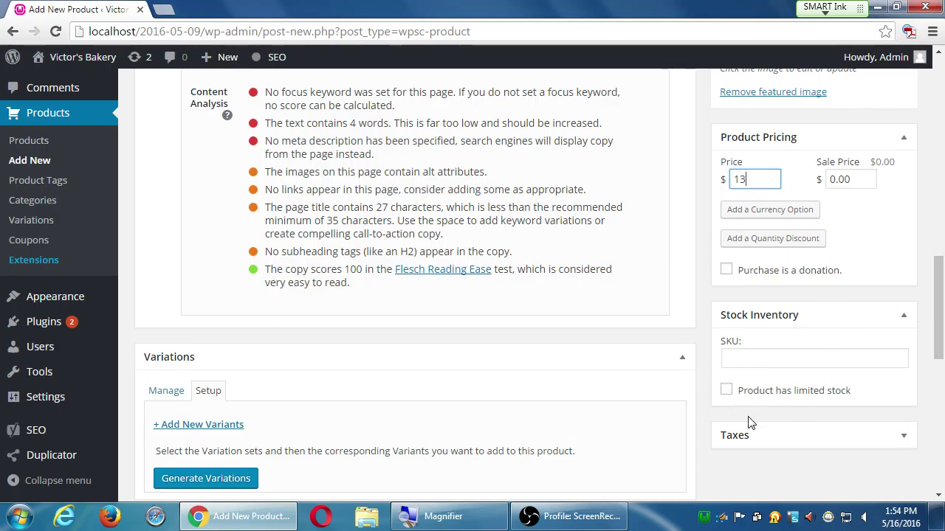
scroll(746, 418, down, 1)
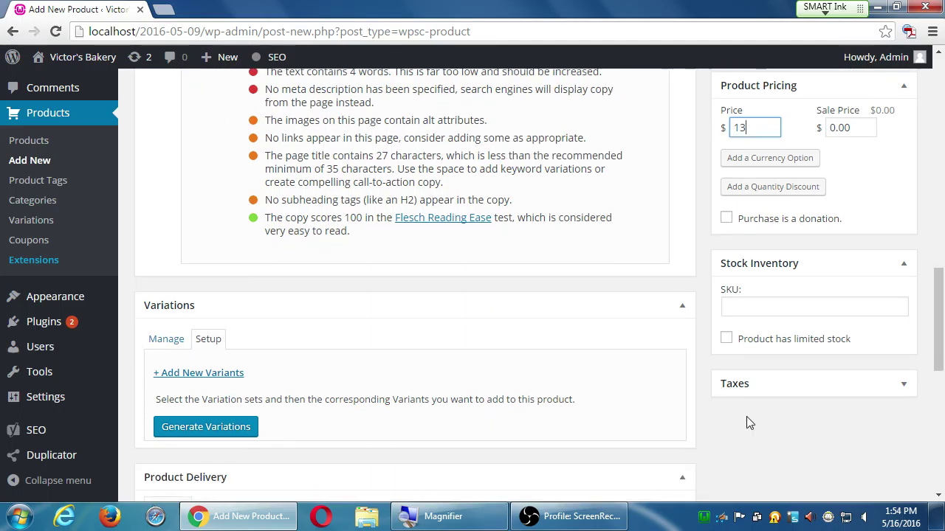
Look over the product's variations settings without changing them.
click(165, 339)
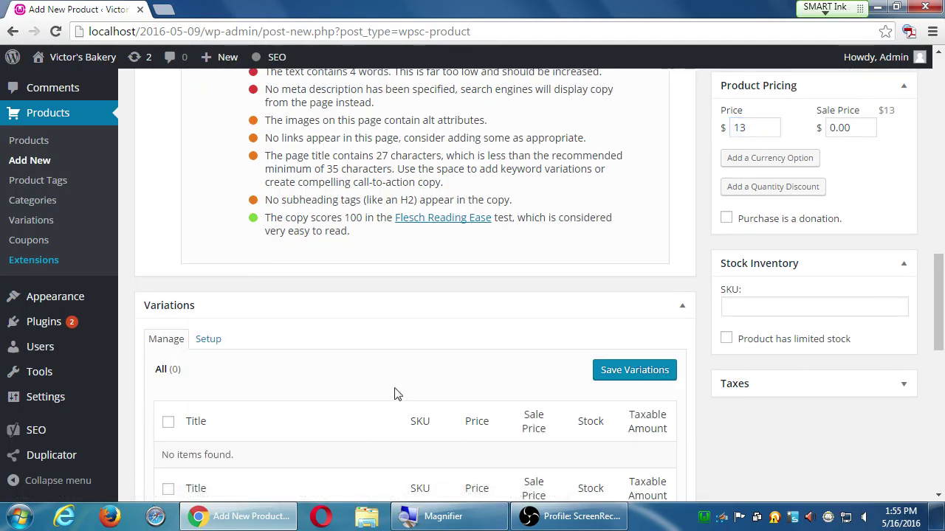
click(198, 342)
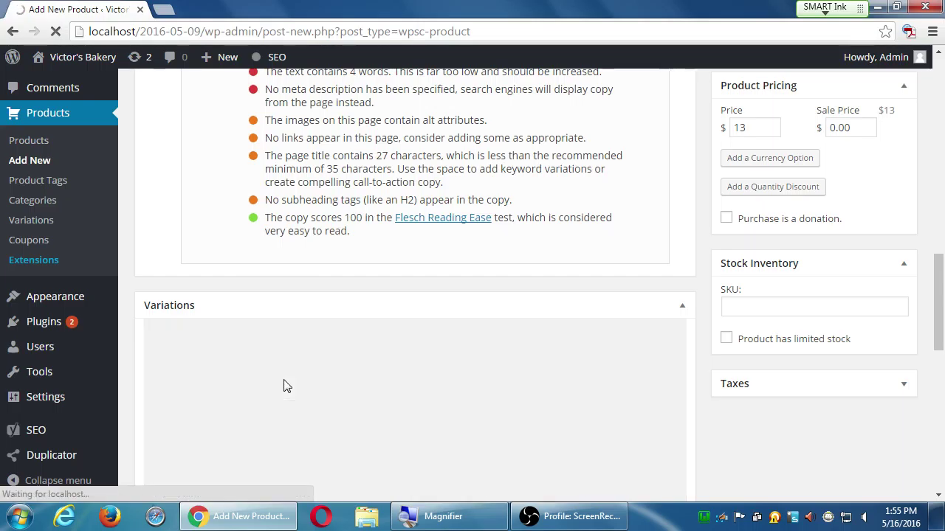
scroll(285, 386, down, 3)
scroll(285, 383, down, 1)
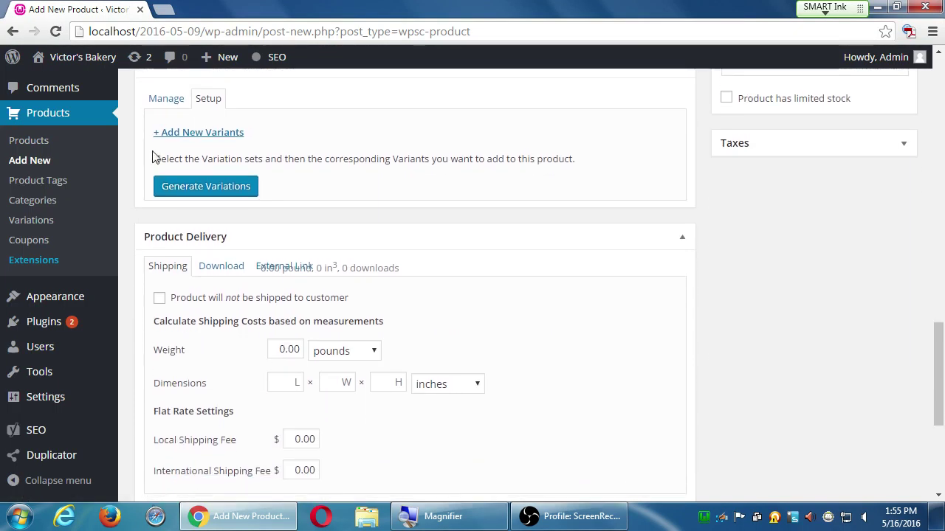
scroll(244, 344, down, 2)
scroll(247, 345, down, 2)
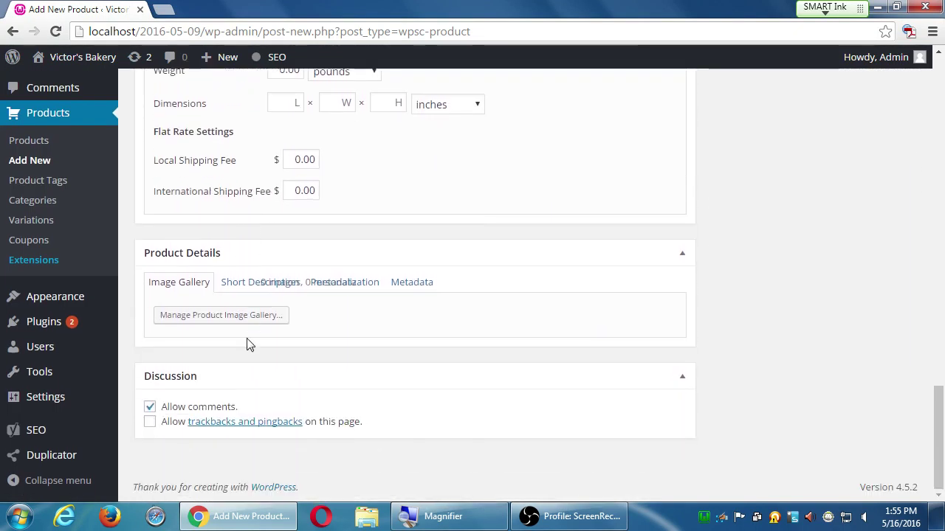
scroll(736, 287, up, 15)
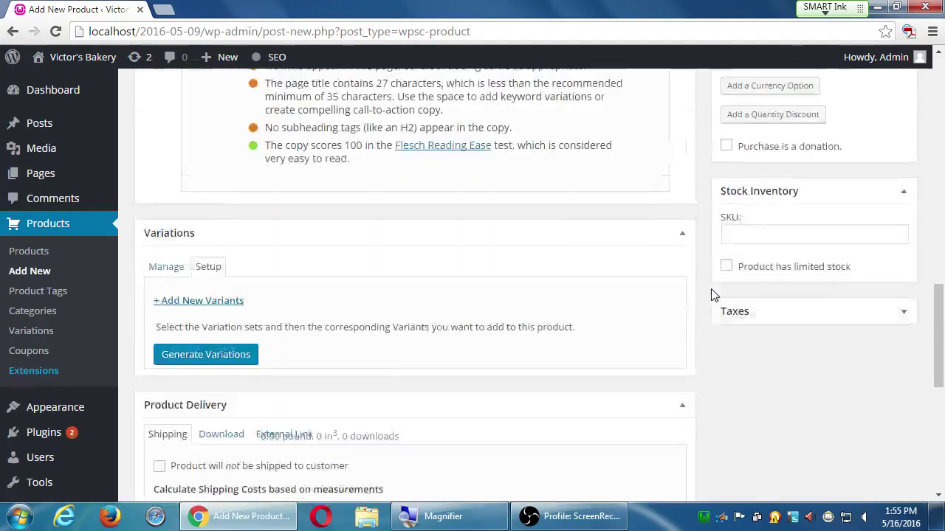
scroll(713, 294, up, 6)
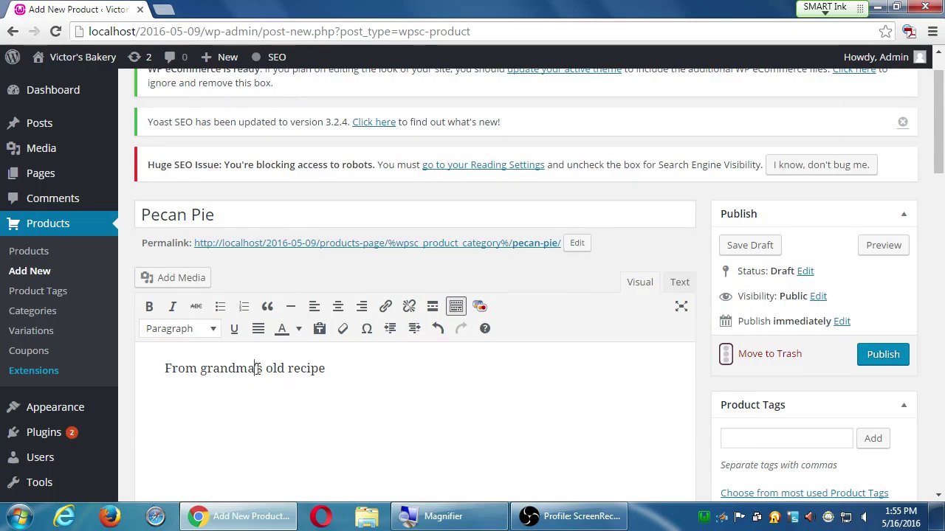
Publish the Pecan Pie product so it sits under the pies category permalink.
drag(255, 368, 318, 368)
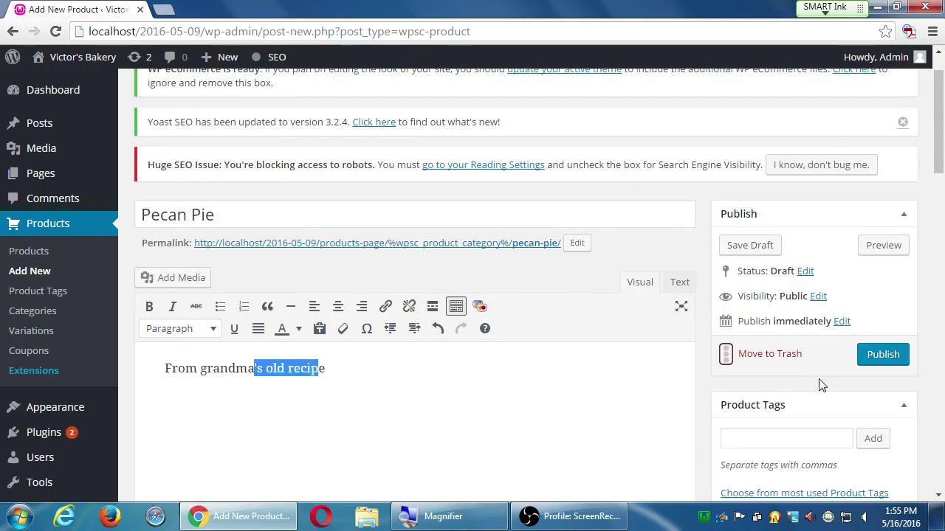
click(869, 362)
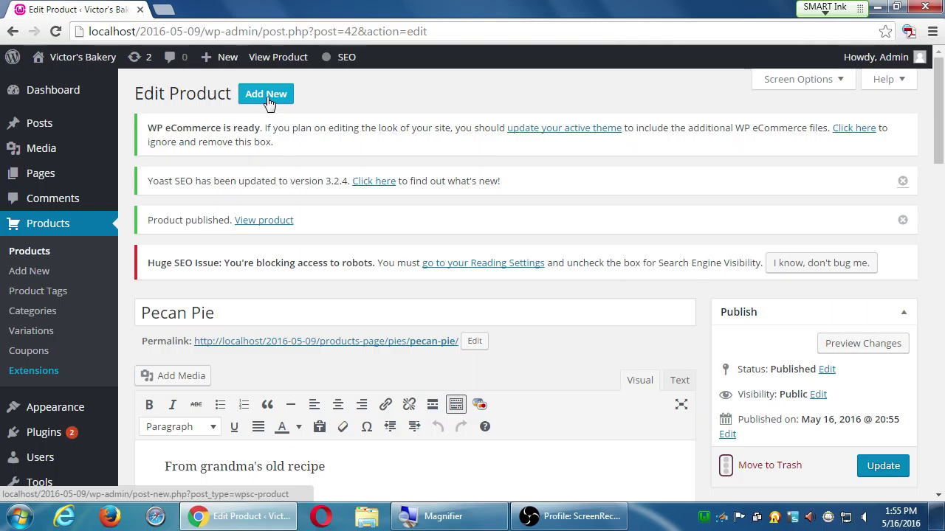
scroll(869, 457, down, 6)
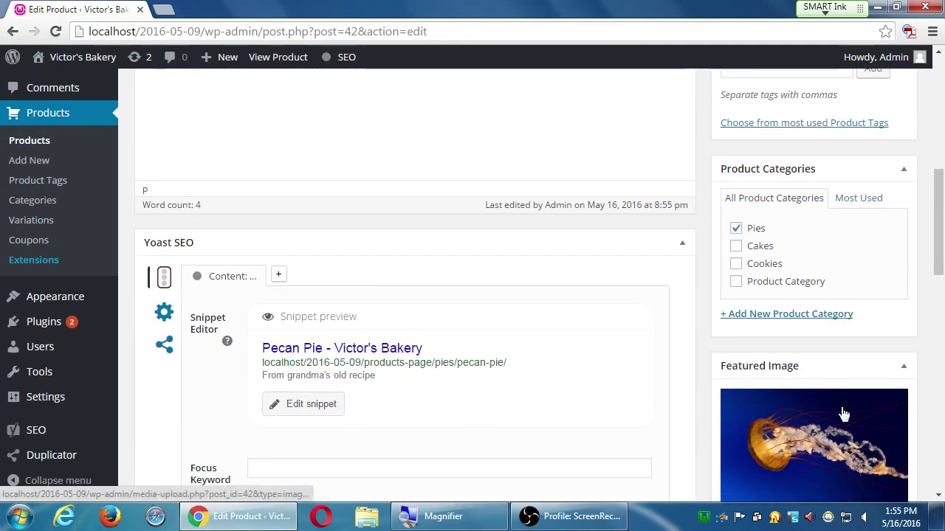
scroll(850, 408, down, 4)
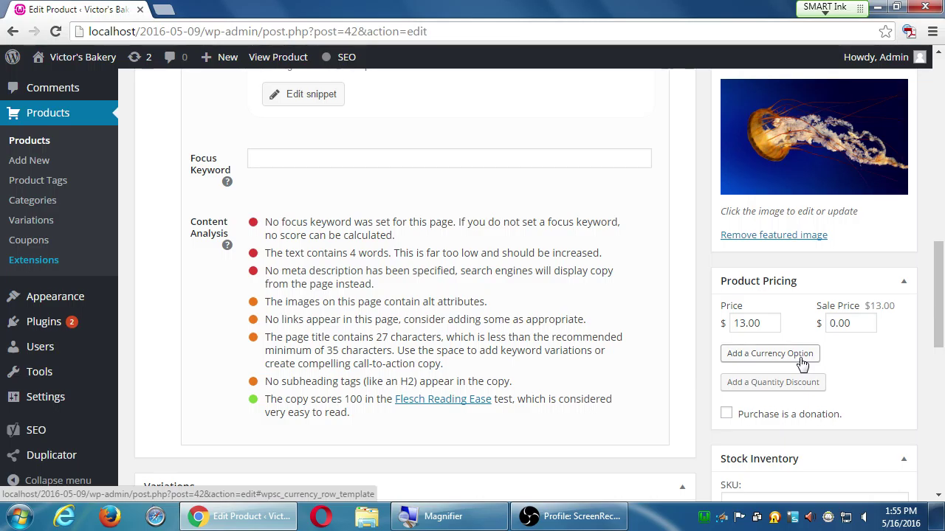
click(902, 286)
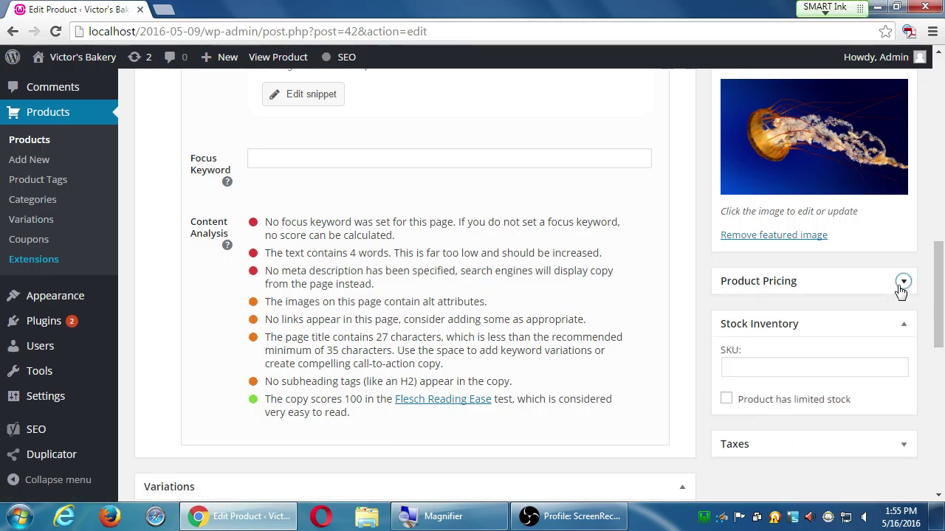
click(901, 287)
scroll(906, 296, up, 10)
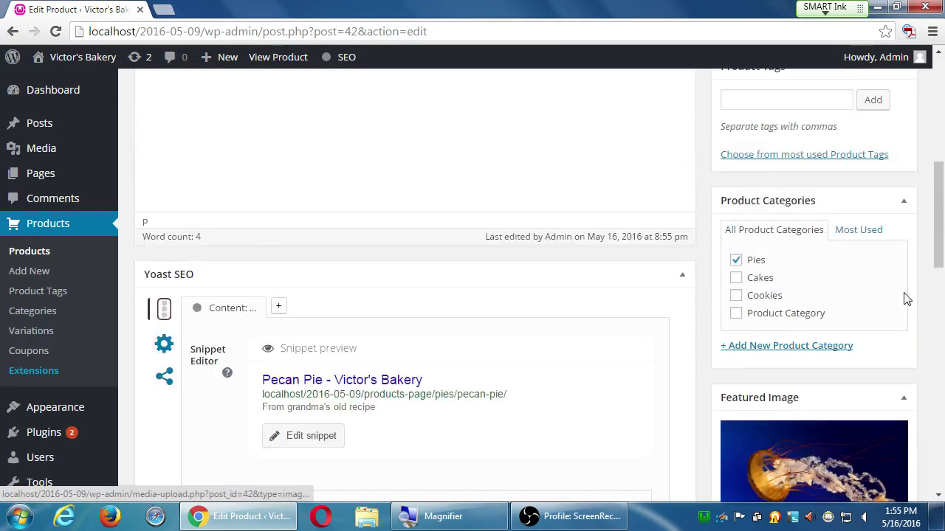
scroll(907, 299, up, 3)
scroll(906, 299, down, 12)
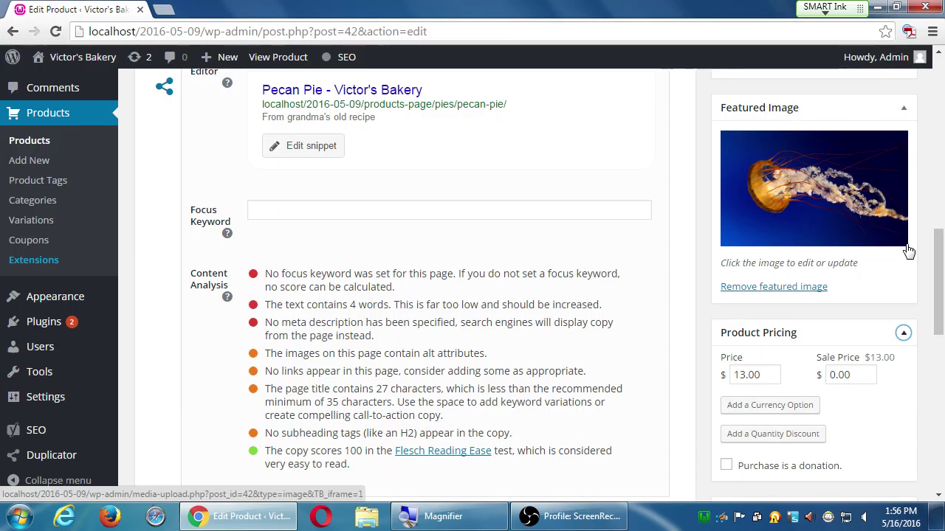
scroll(716, 253, up, 2)
scroll(578, 264, up, 8)
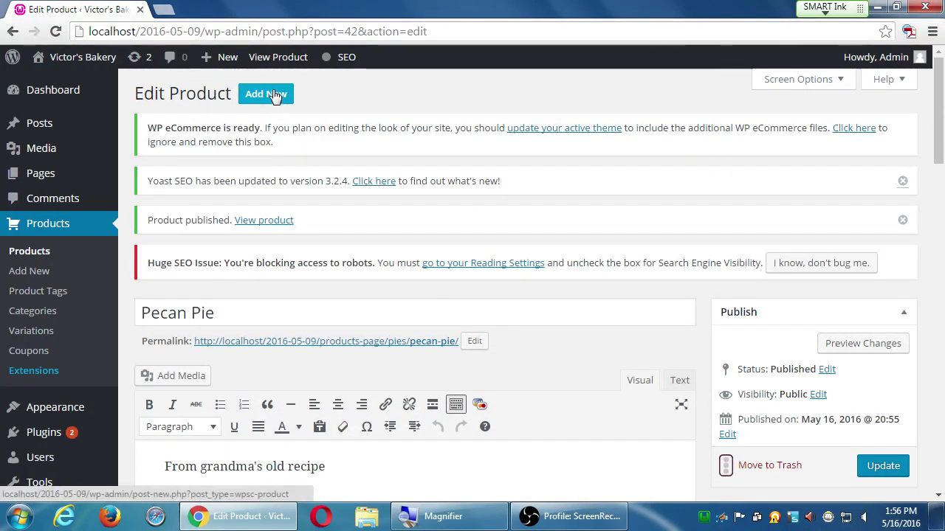
Create a new product titled 'Key Lime Pie' described 'From only the best Florida key limes'.
click(275, 95)
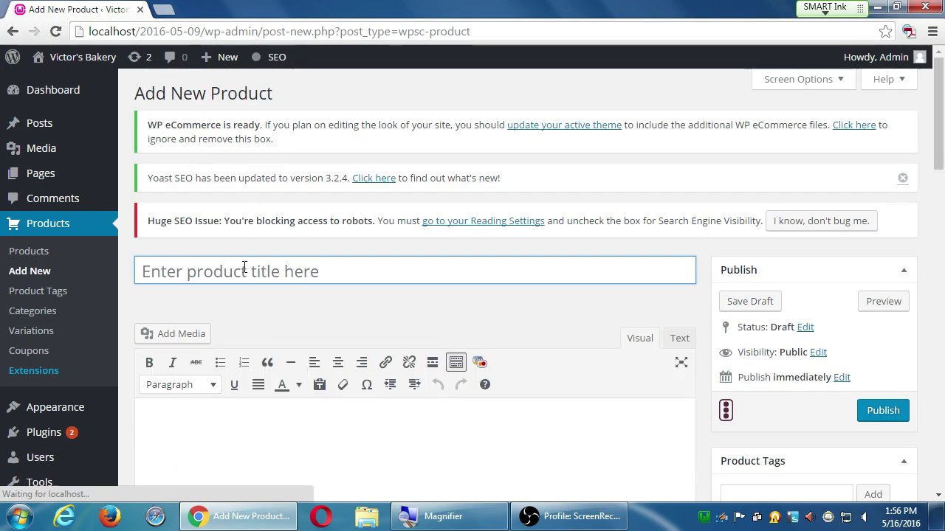
click(243, 267)
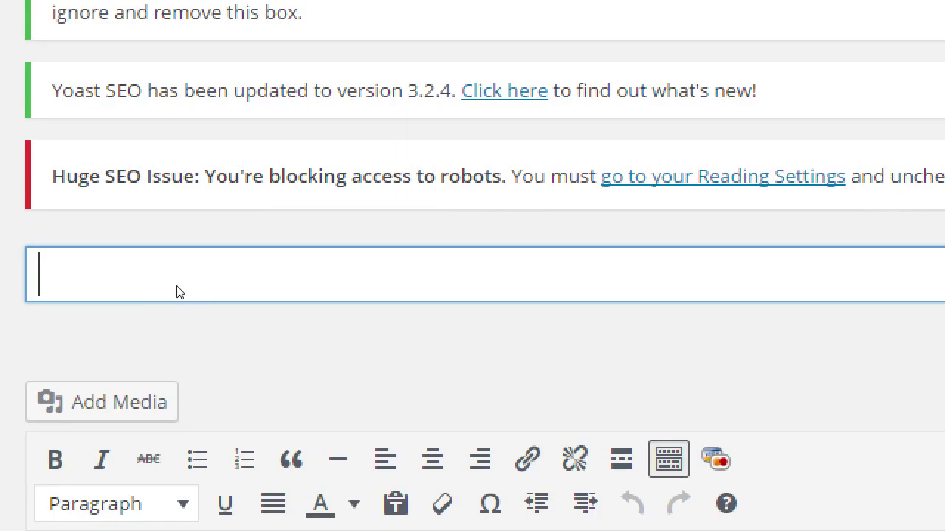
text(Key Lime Pie)
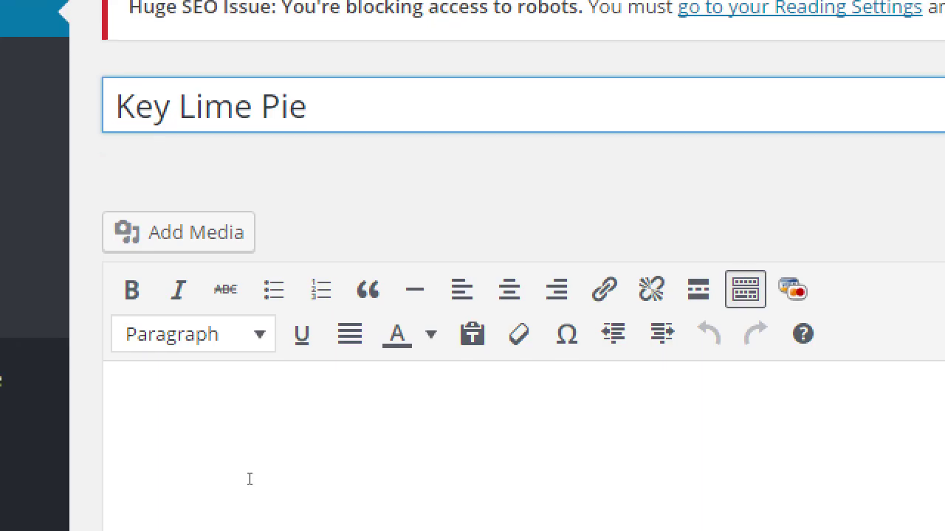
click(254, 452)
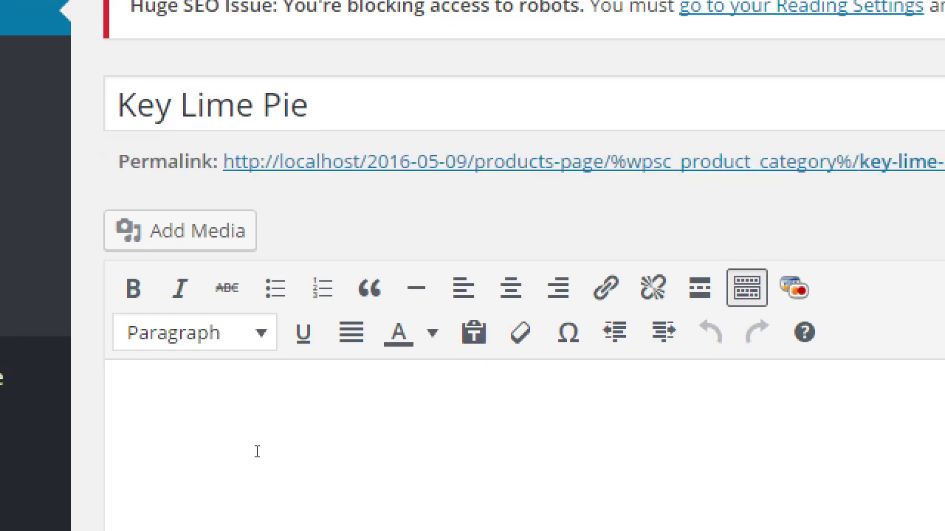
text(On)
key(BackSpace)
key(BackSpace)
text(F)
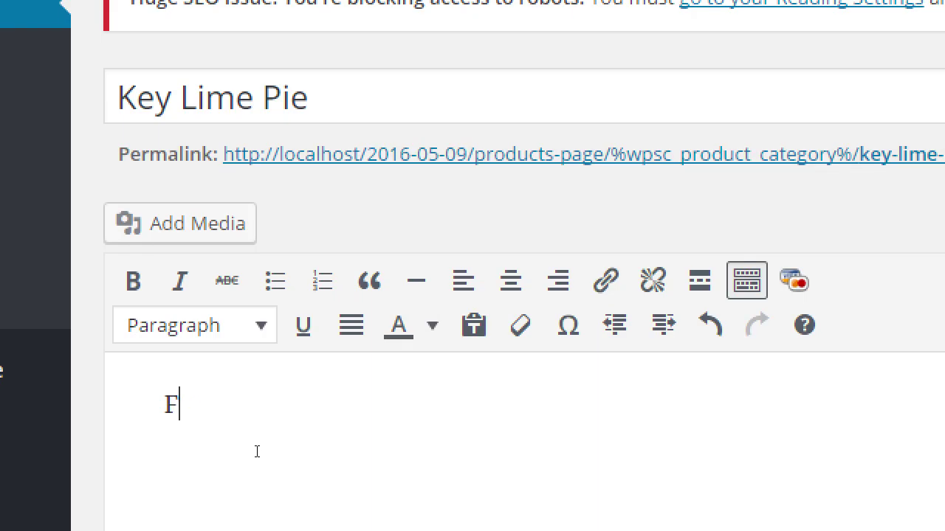
text(rom only the b)
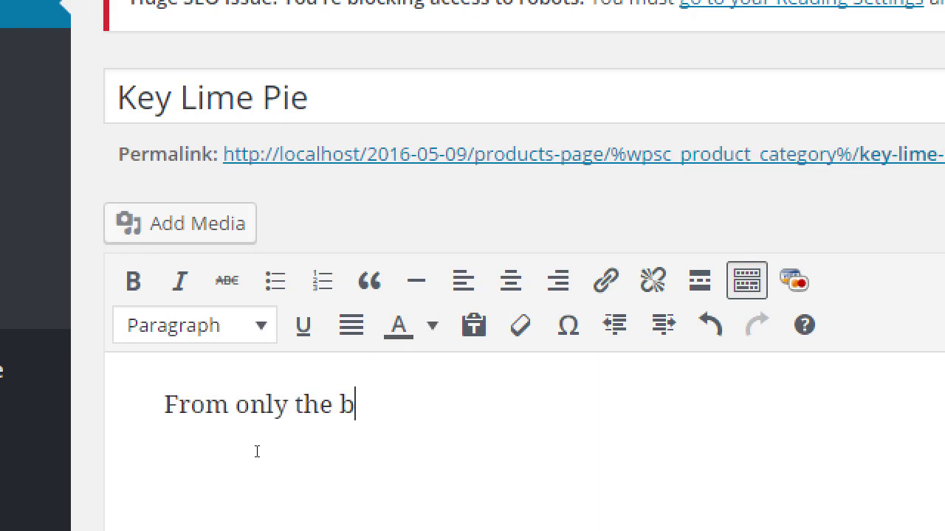
text(est Florid)
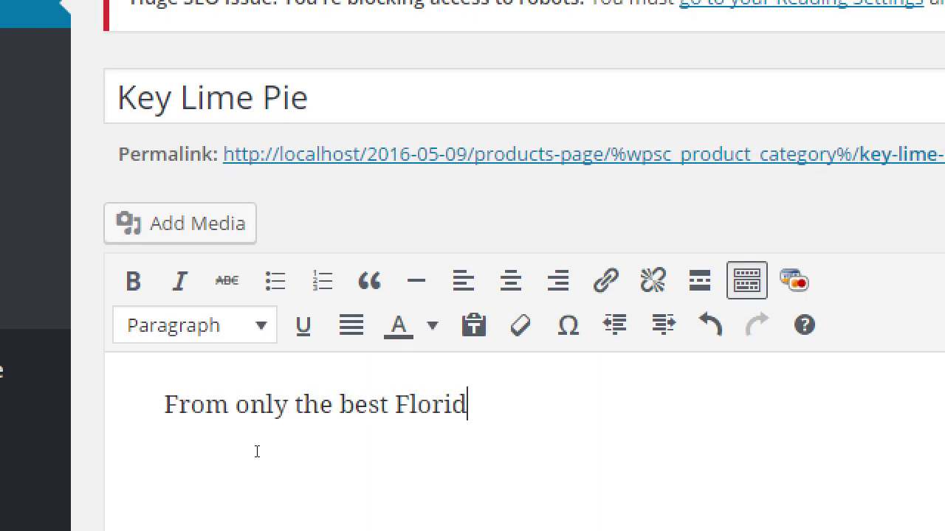
text(a key limes)
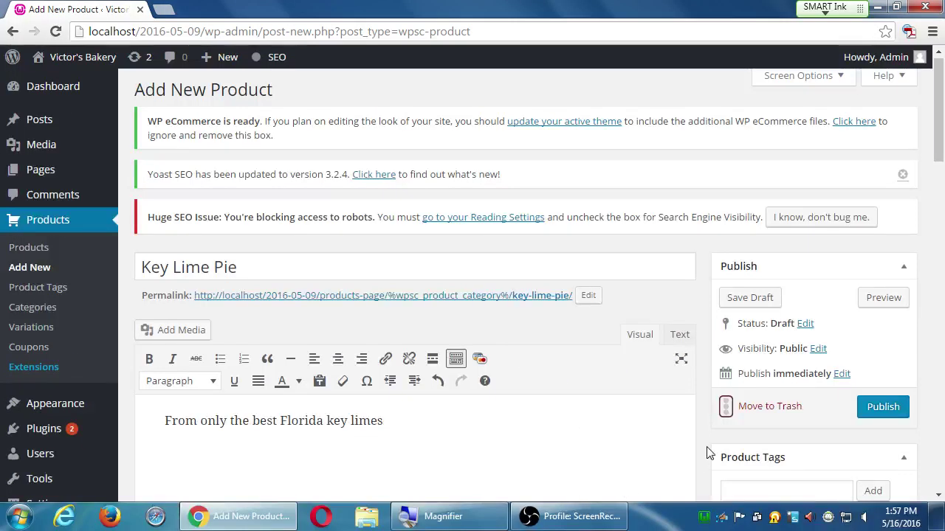
File Key Lime Pie under Pies and set the koala picture as its featured image.
scroll(722, 449, down, 3)
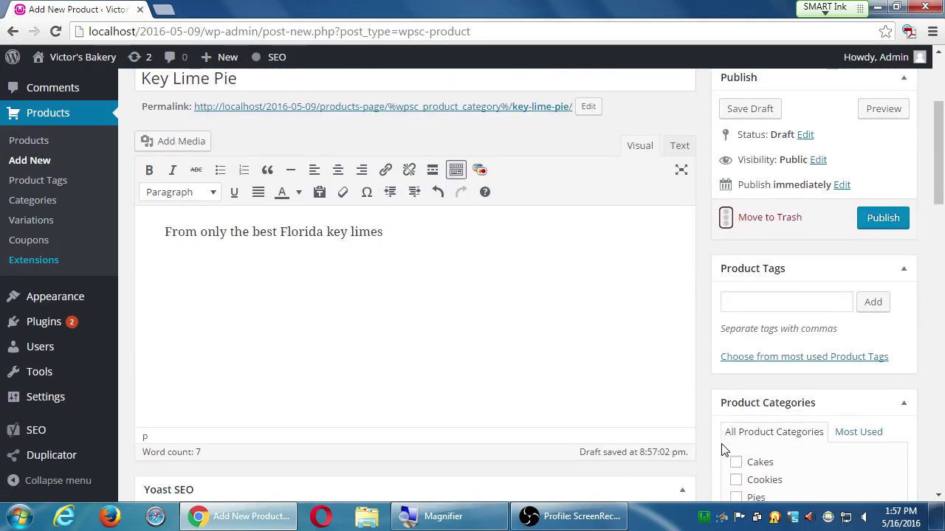
scroll(738, 465, down, 1)
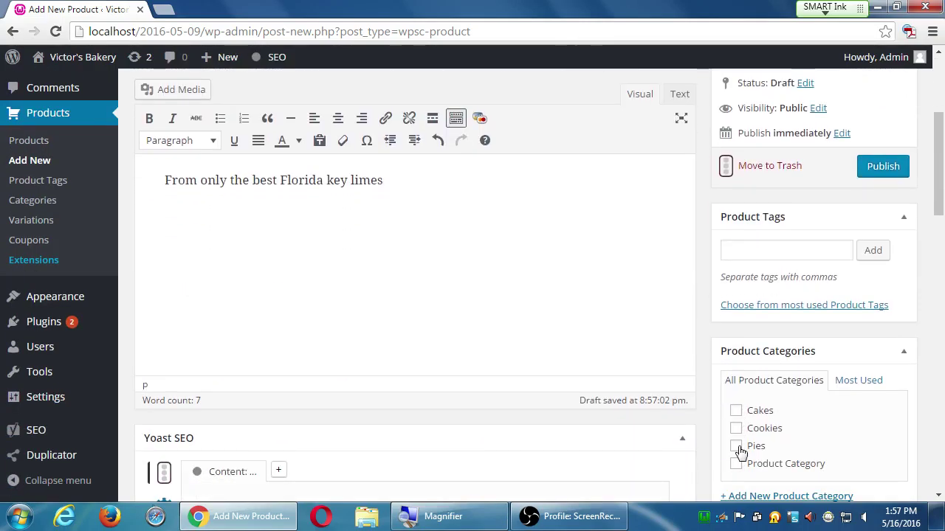
click(736, 447)
scroll(741, 449, down, 3)
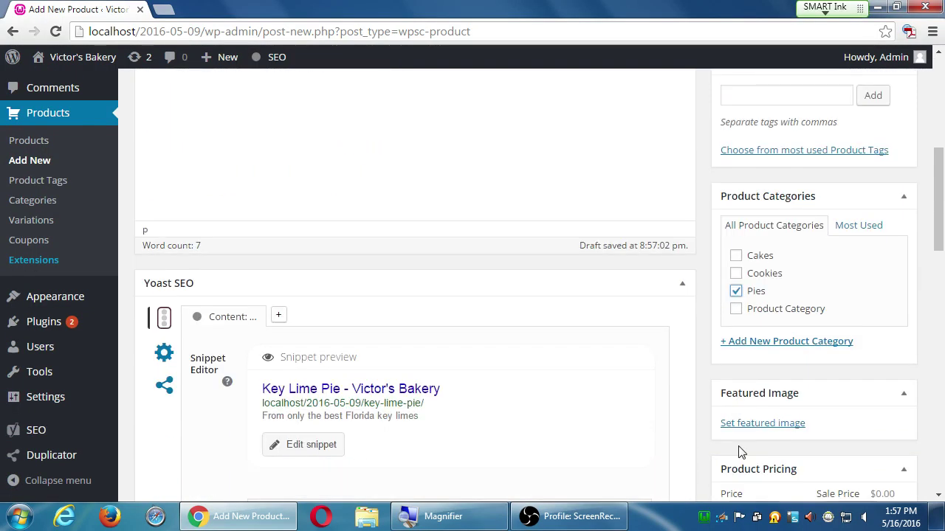
scroll(740, 449, down, 1)
scroll(739, 446, down, 1)
click(734, 336)
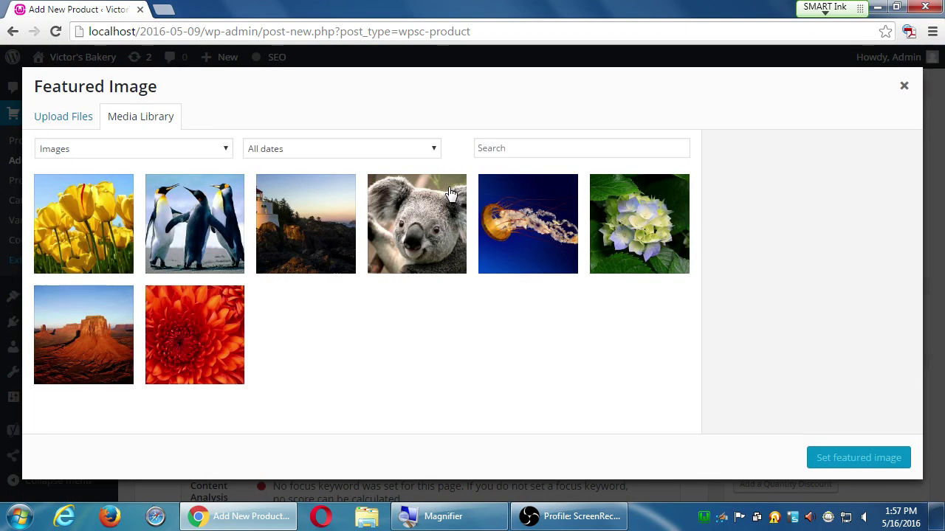
click(383, 222)
click(834, 459)
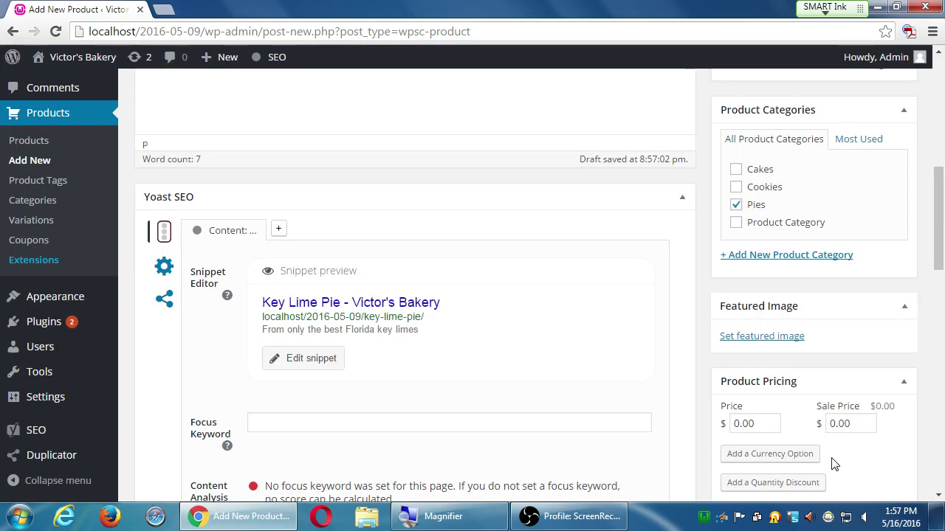
Set Key Lime Pie's price to 11 and publish it.
scroll(747, 369, down, 1)
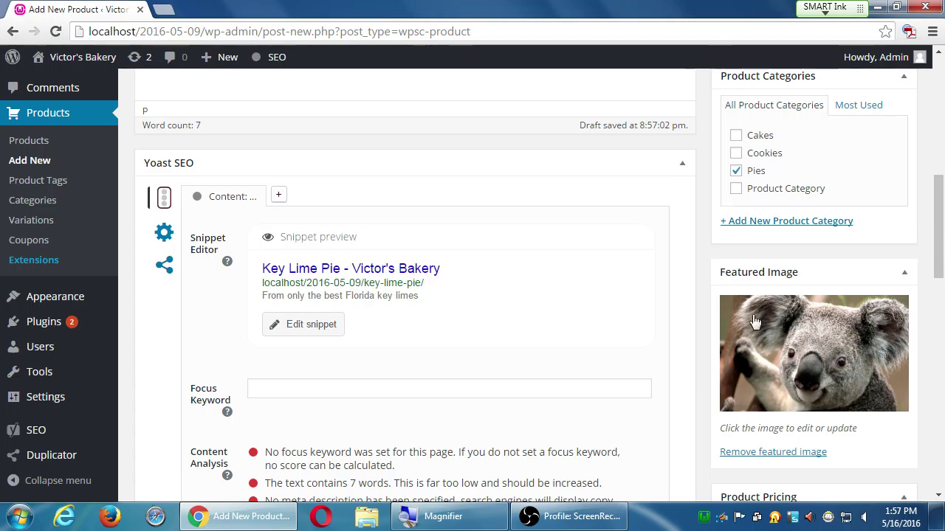
scroll(724, 222, down, 2)
drag(772, 451, 674, 452)
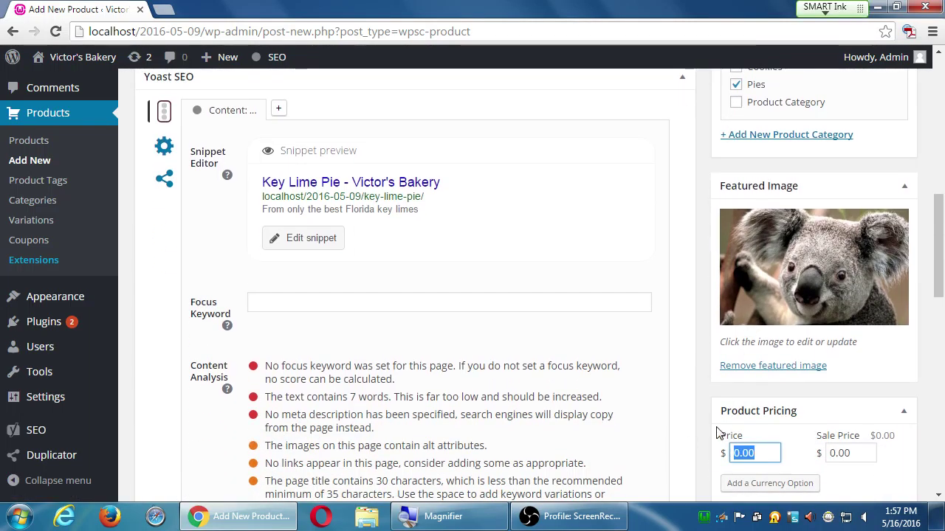
text(11)
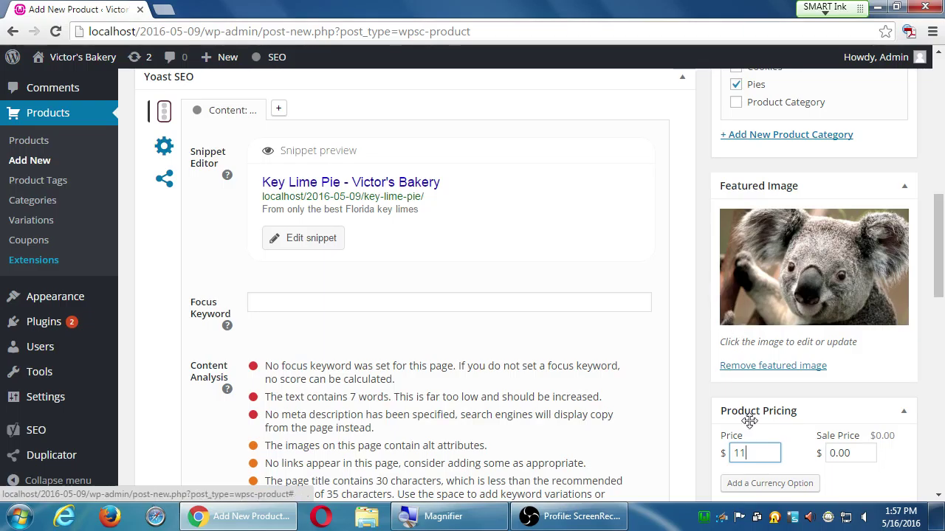
scroll(760, 452, up, 1)
scroll(760, 450, up, 5)
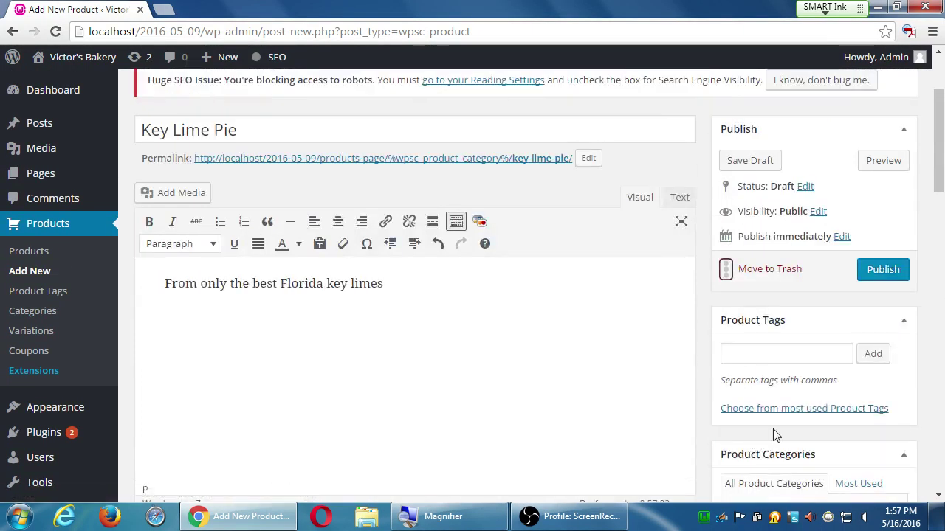
click(879, 272)
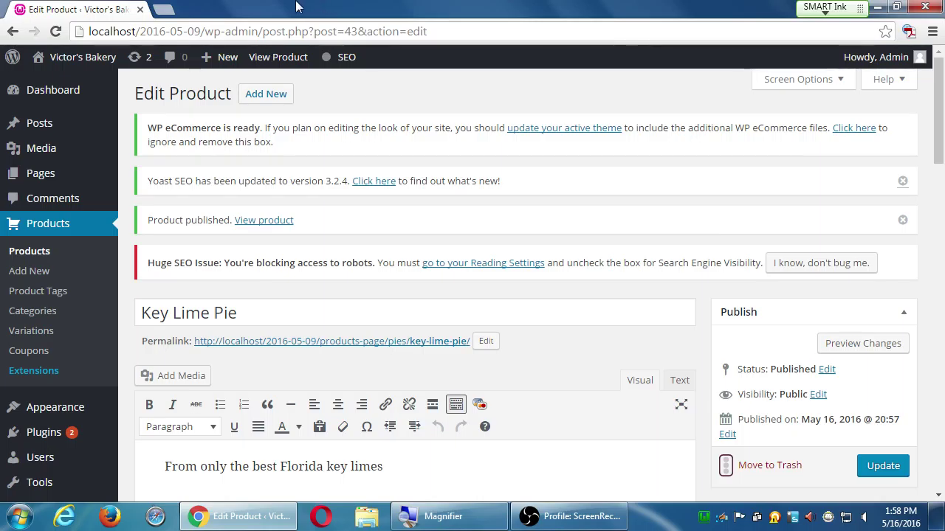
On the public site's Products Page, find Key Lime Pie at $11.00 with its koala image.
mouse_move(53, 61)
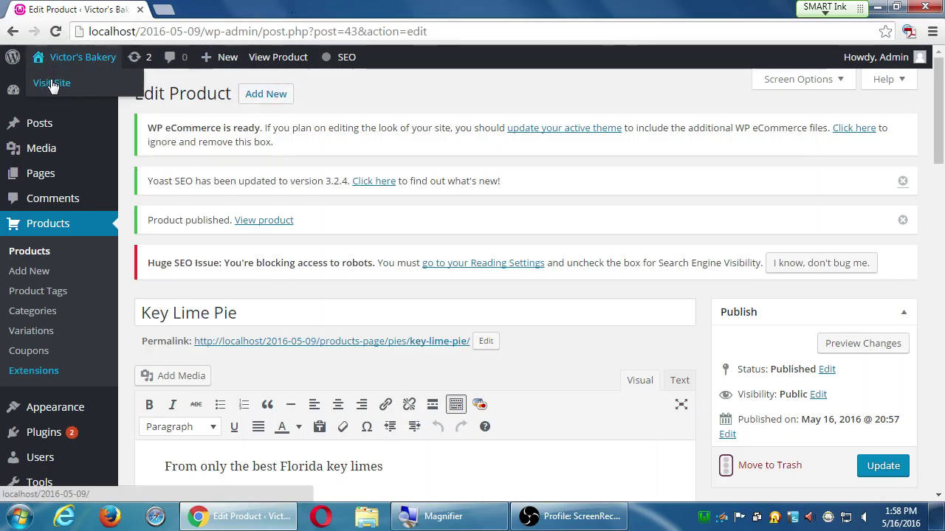
click(52, 83)
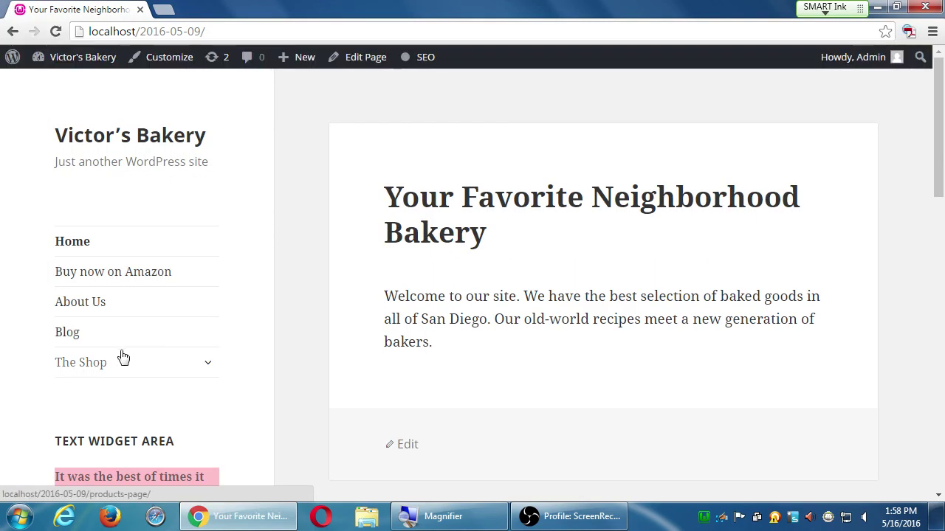
click(99, 370)
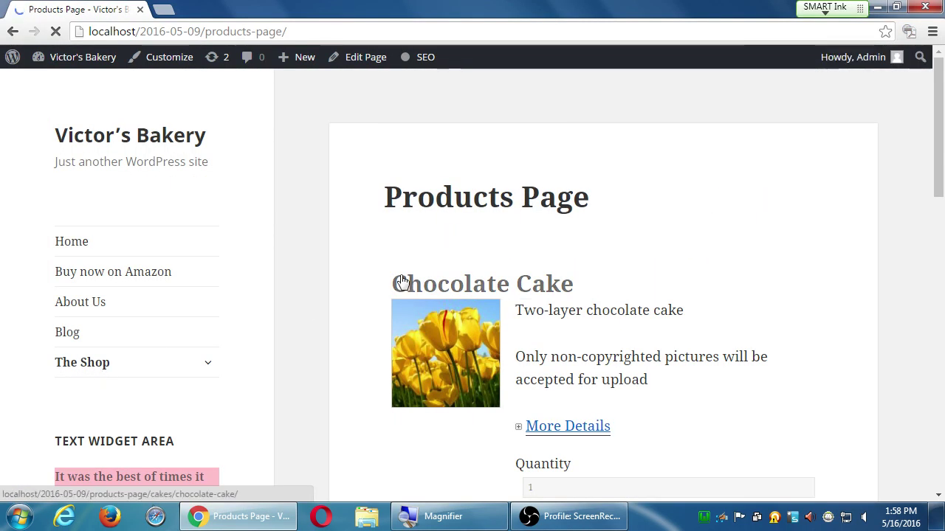
scroll(358, 285, down, 6)
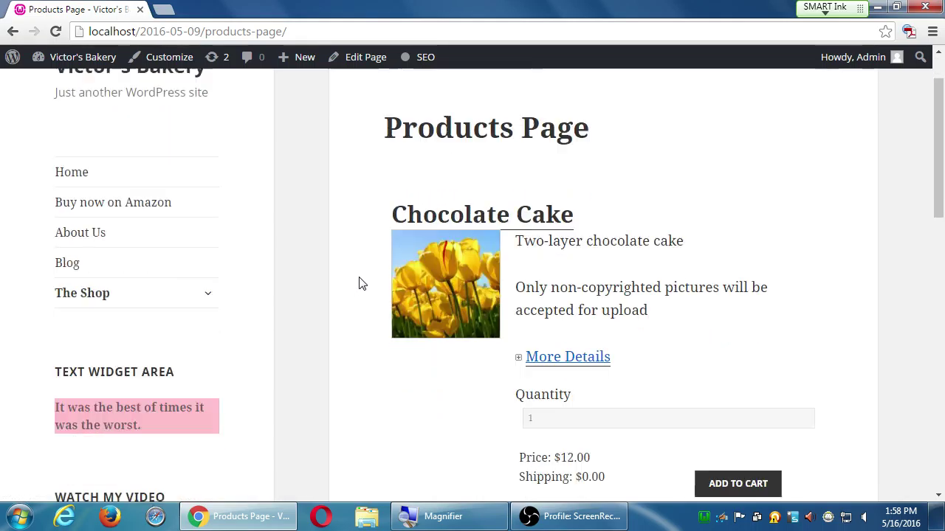
scroll(362, 284, down, 5)
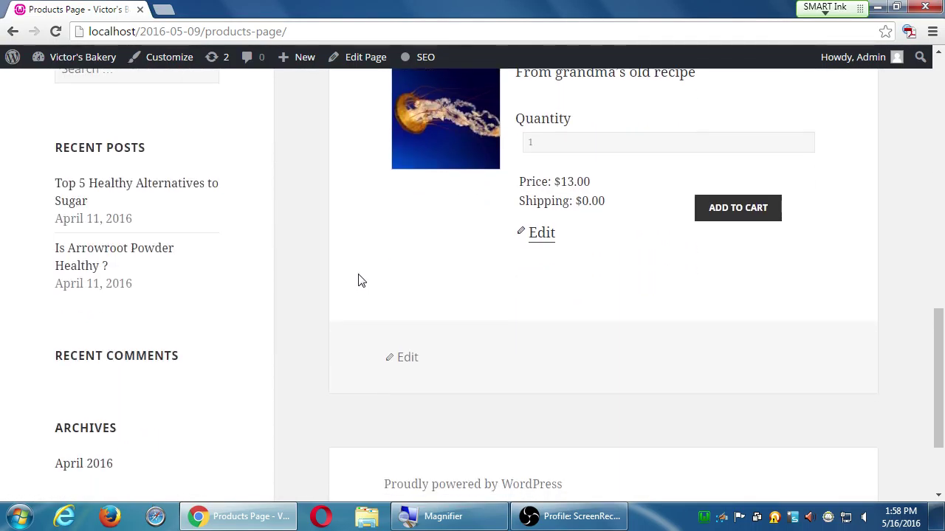
scroll(360, 279, up, 5)
scroll(356, 279, up, 3)
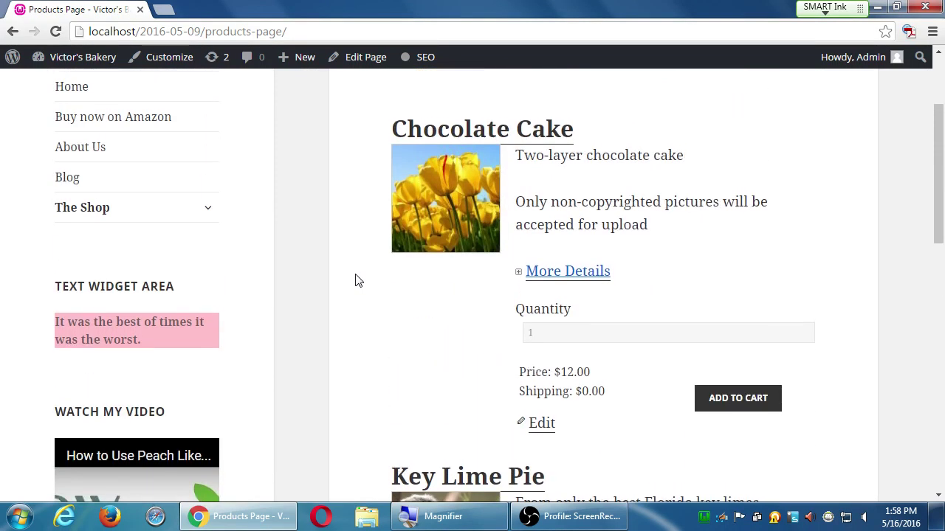
scroll(411, 310, down, 5)
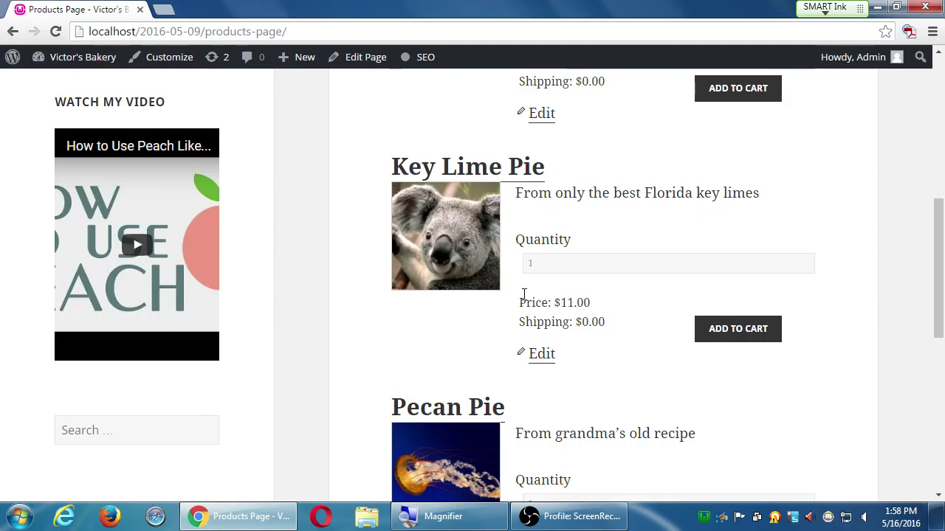
scroll(517, 332, down, 2)
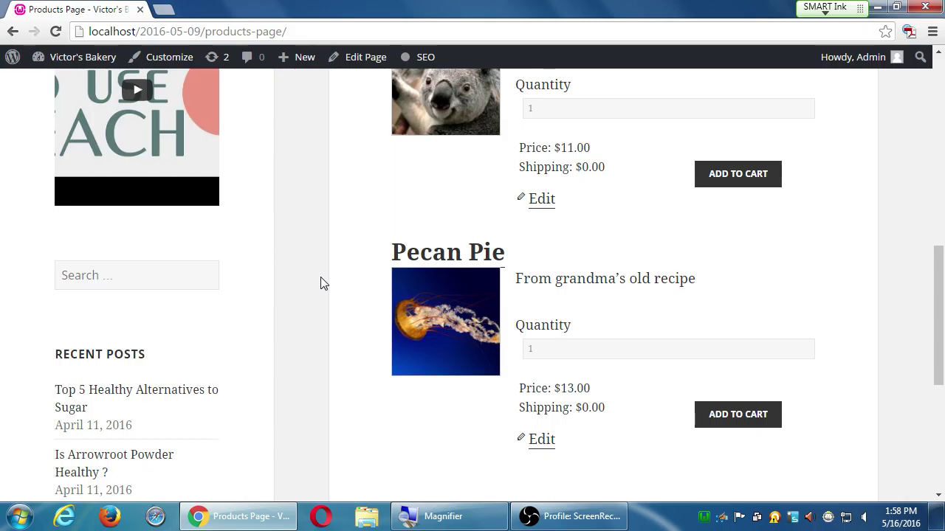
scroll(321, 283, up, 4)
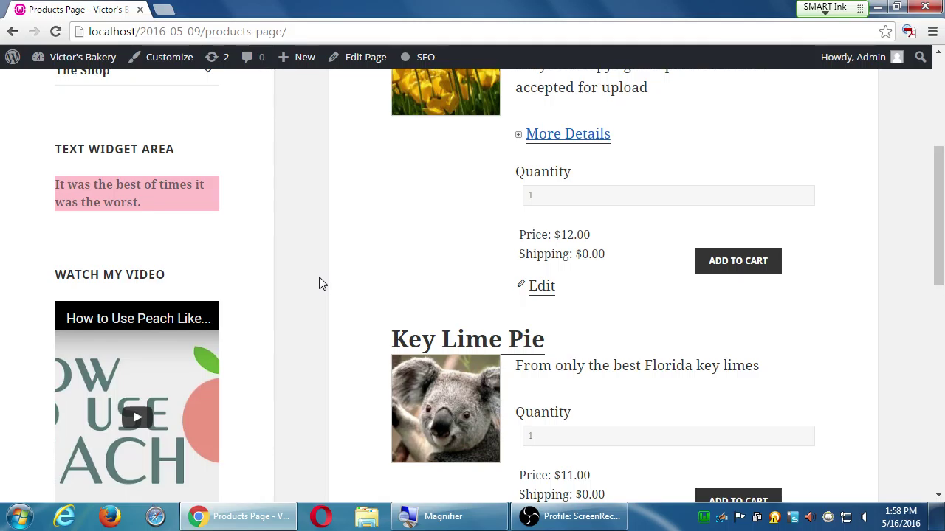
scroll(319, 283, up, 2)
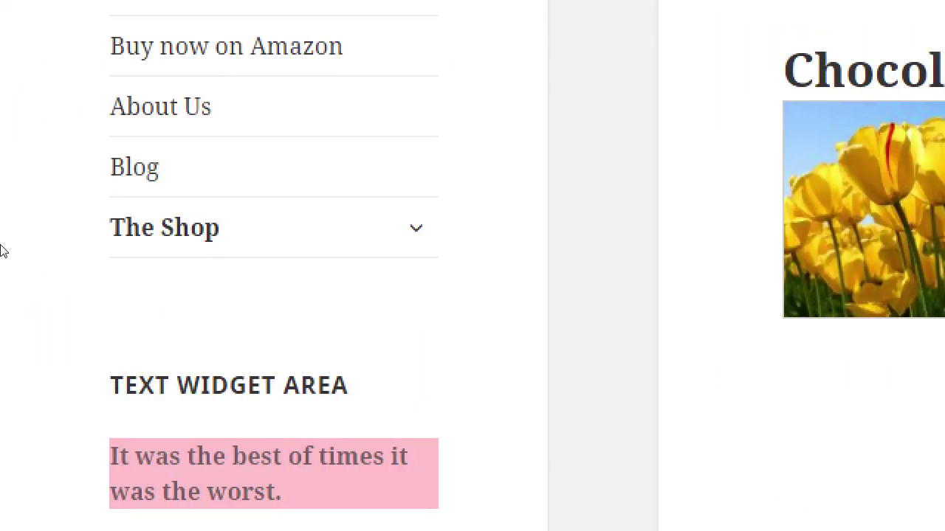
Expand The Shop to show Your Account, Transaction Results and Checkout, then return to the Dashboard.
key(Tab)
key(Return)
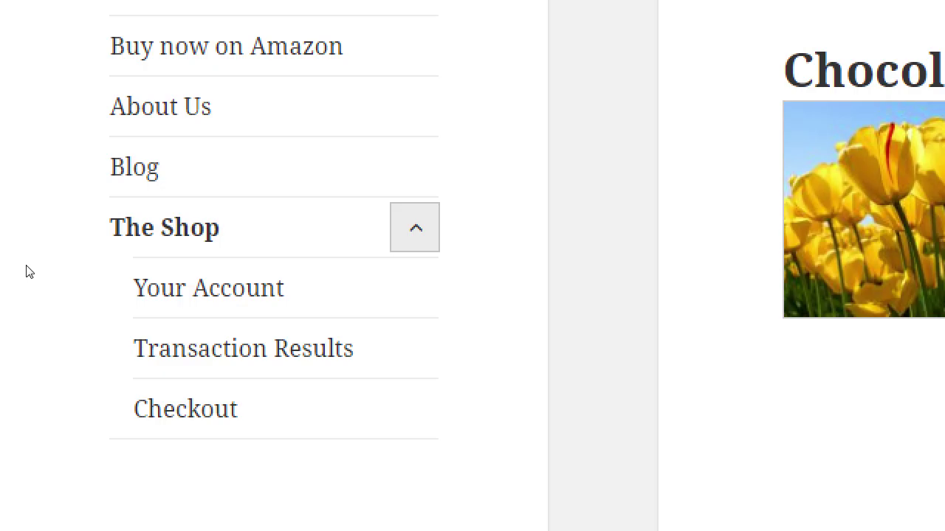
scroll(767, 452, up, 3)
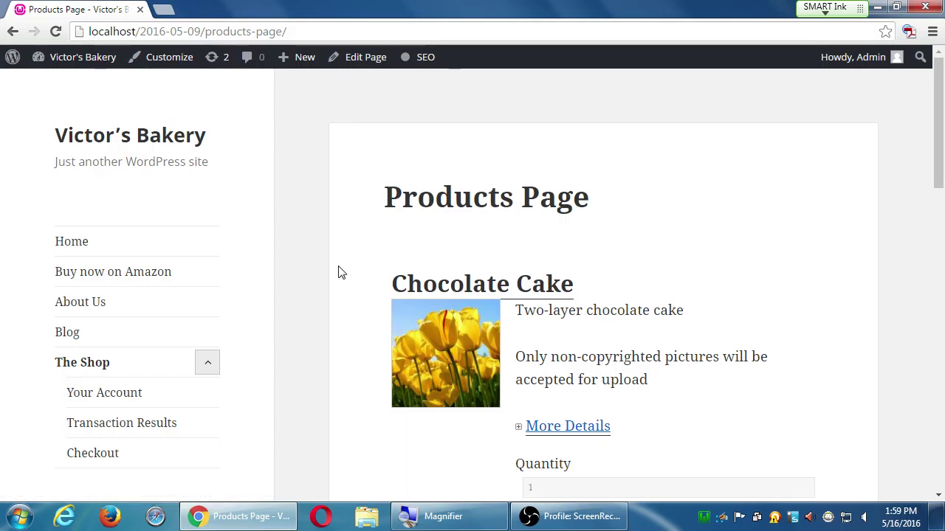
click(209, 366)
click(209, 366)
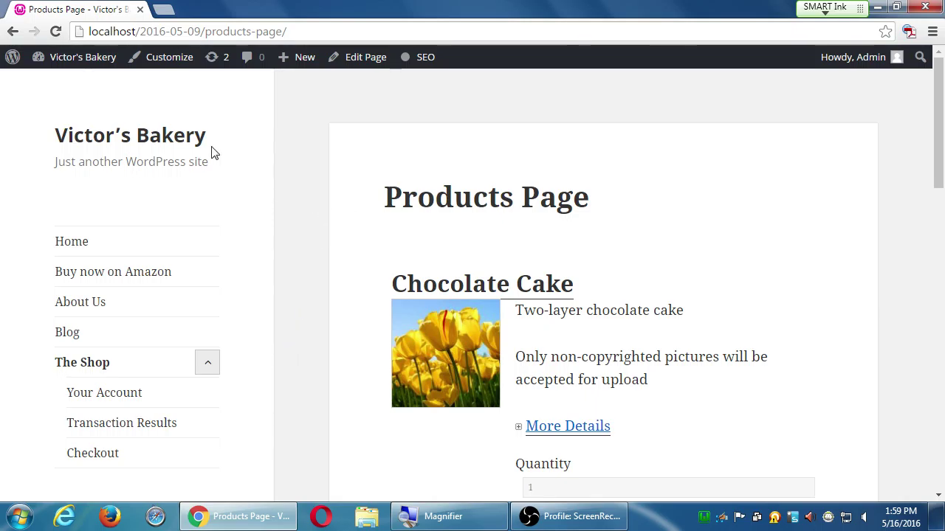
mouse_move(74, 63)
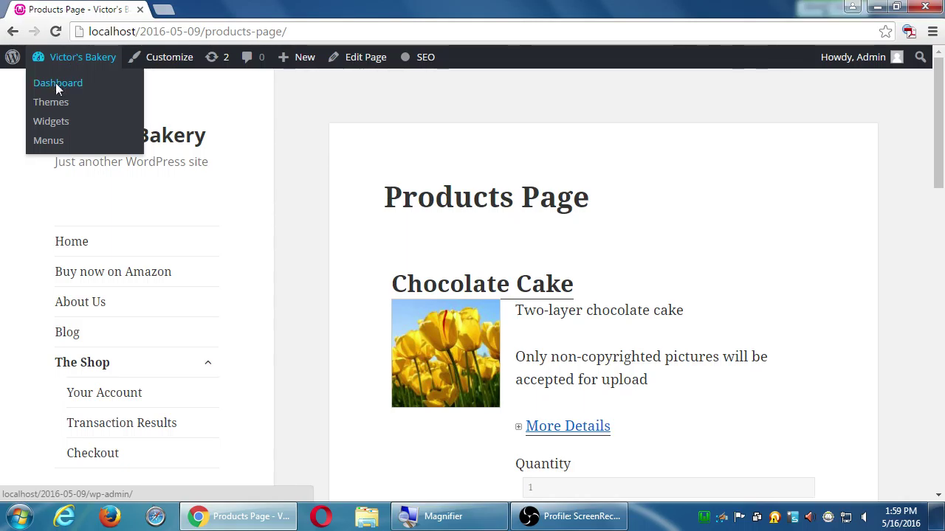
click(57, 85)
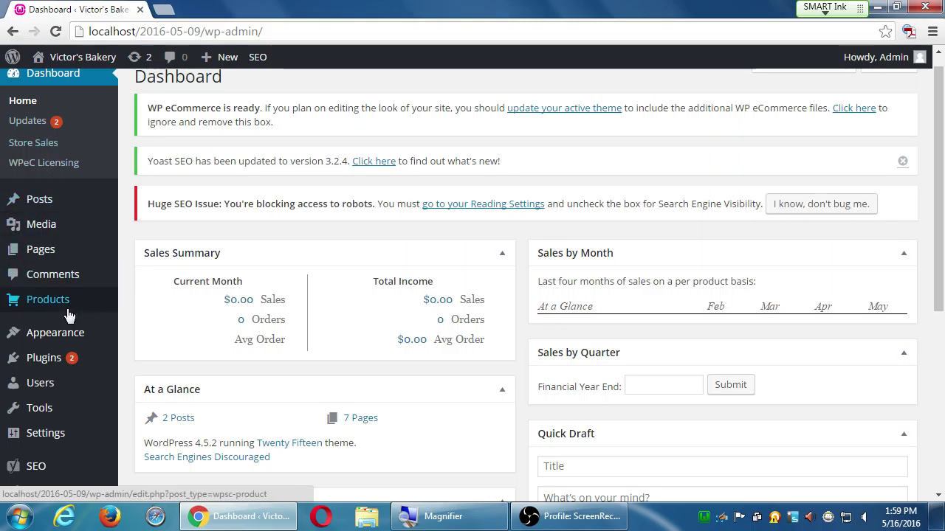
On Appearance > Menus, collapse the Pages box and expand the Product Categories box.
mouse_move(77, 341)
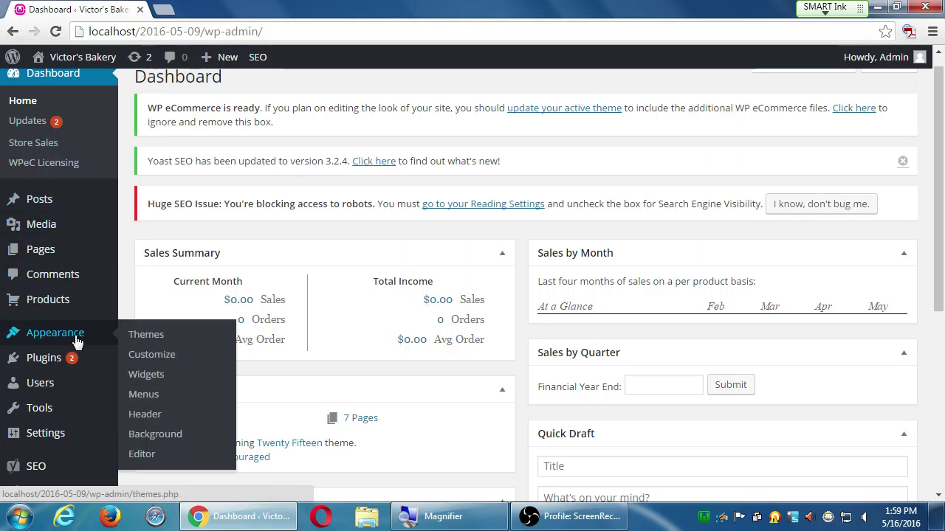
click(157, 401)
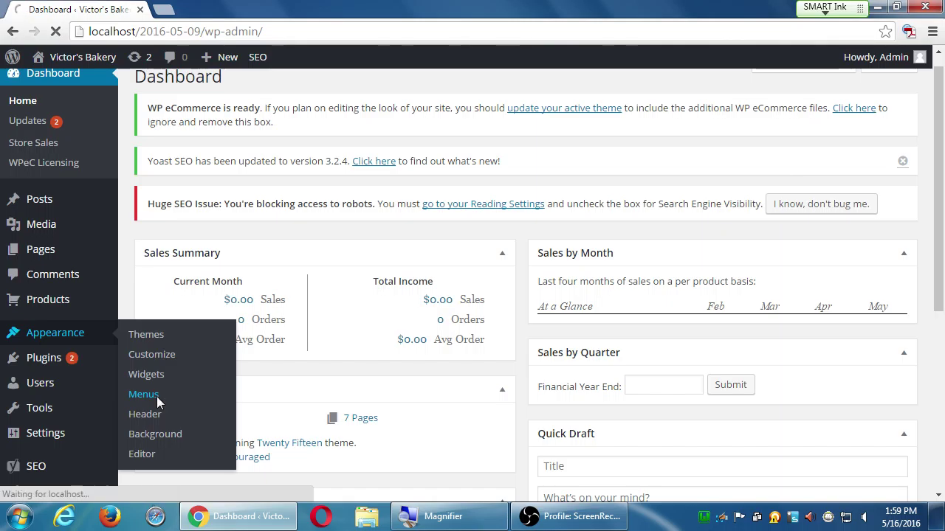
scroll(128, 381, down, 4)
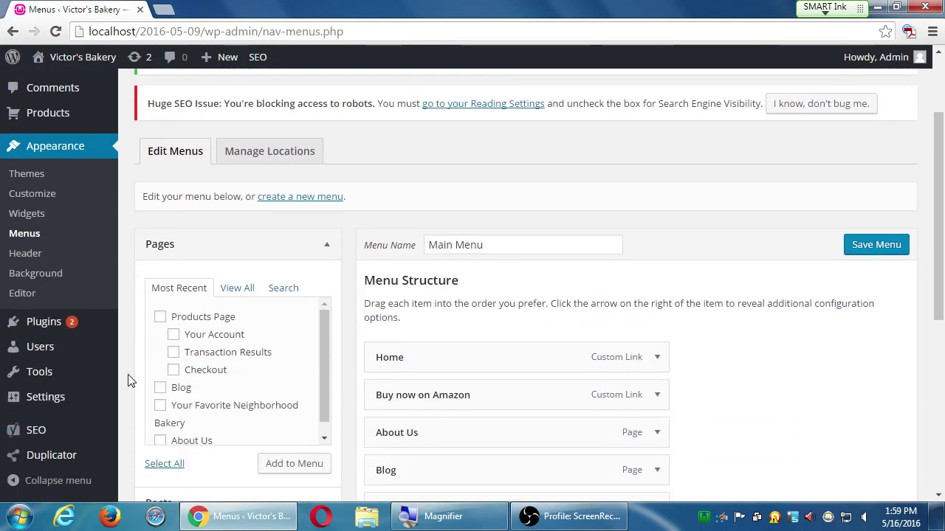
scroll(128, 381, down, 2)
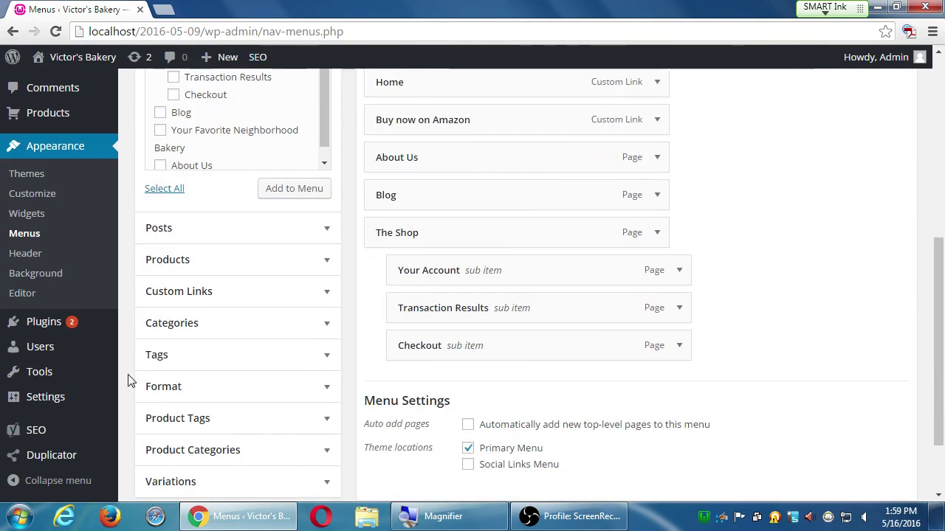
scroll(127, 380, up, 4)
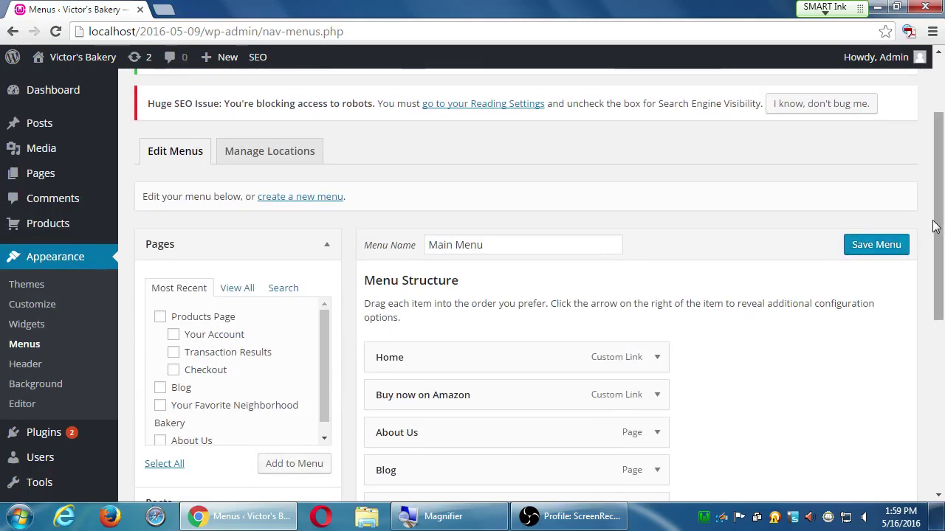
scroll(934, 222, down, 2)
scroll(435, 371, up, 1)
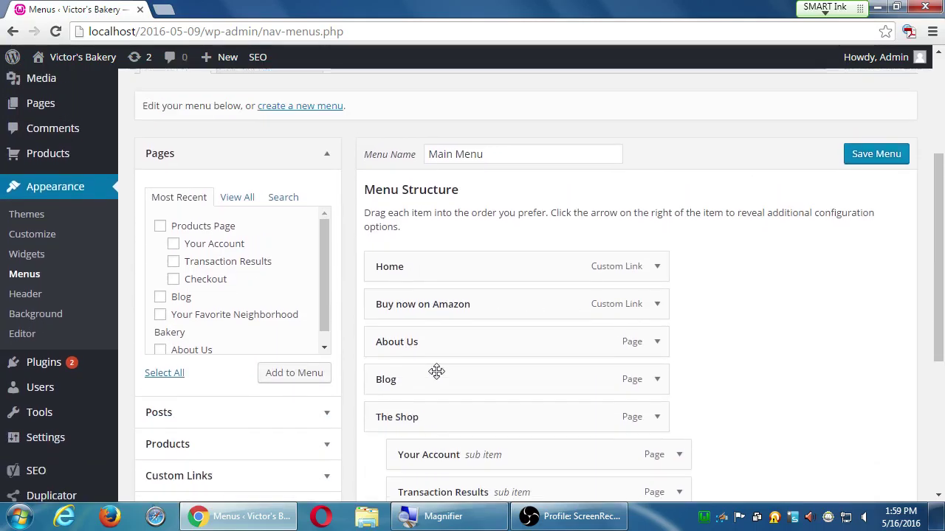
mouse_move(931, 197)
mouse_down()
mouse_move(931, 259)
mouse_move(931, 187)
mouse_up()
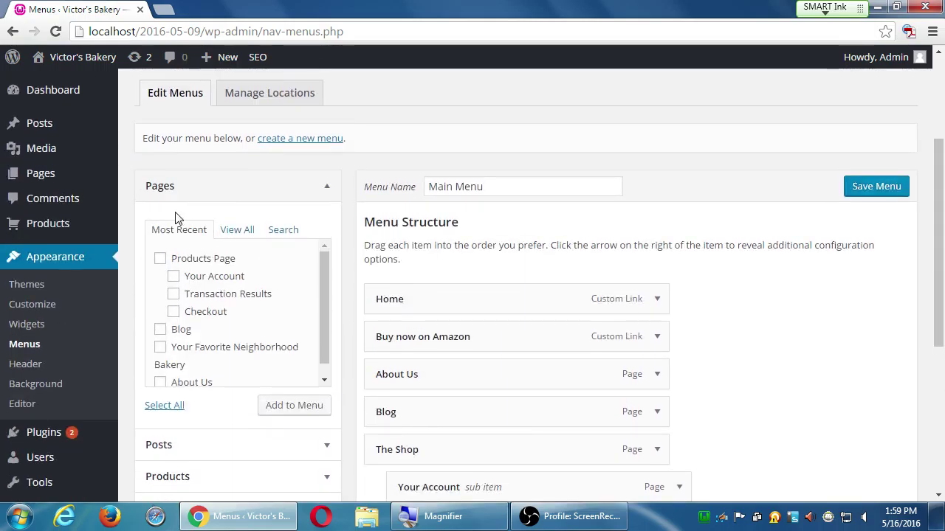
click(242, 191)
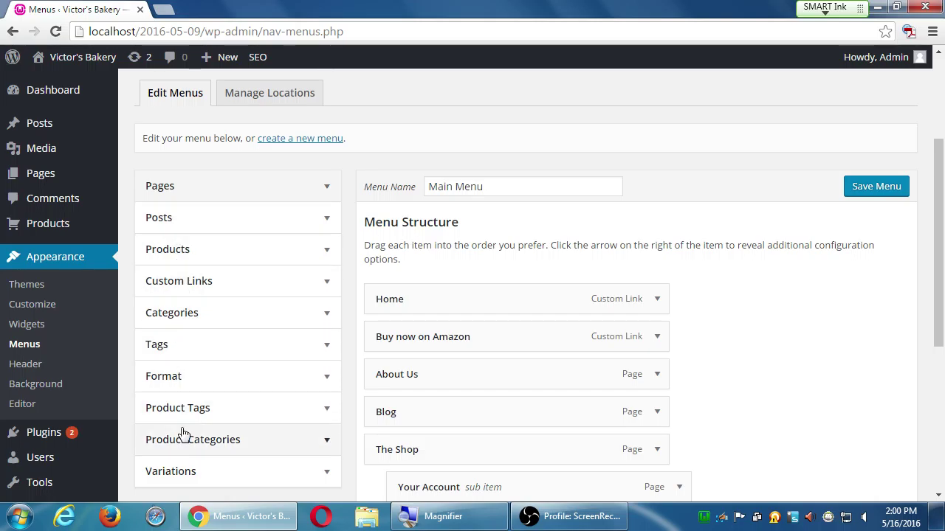
scroll(171, 450, down, 3)
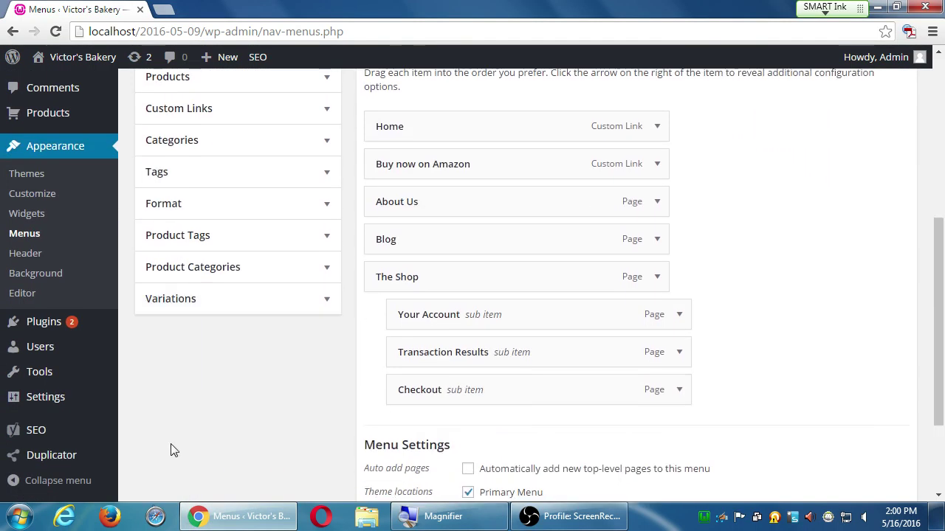
click(218, 274)
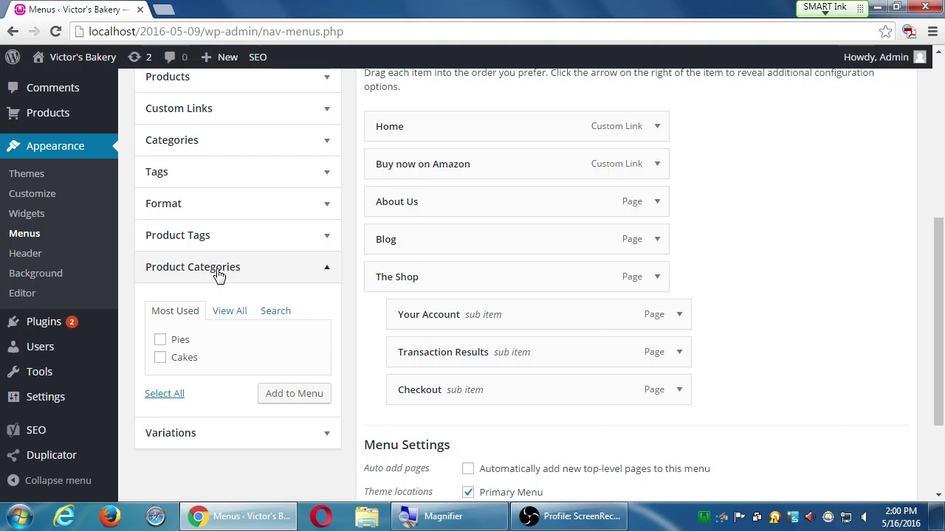
Under View All, tick Cakes, Cookies and Pies and add them to the Main Menu.
click(229, 313)
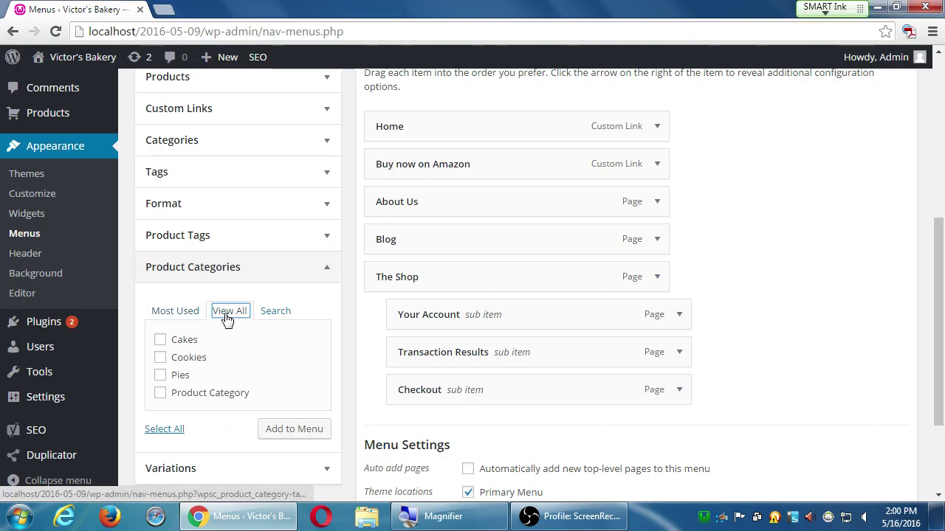
click(159, 341)
click(160, 358)
click(160, 376)
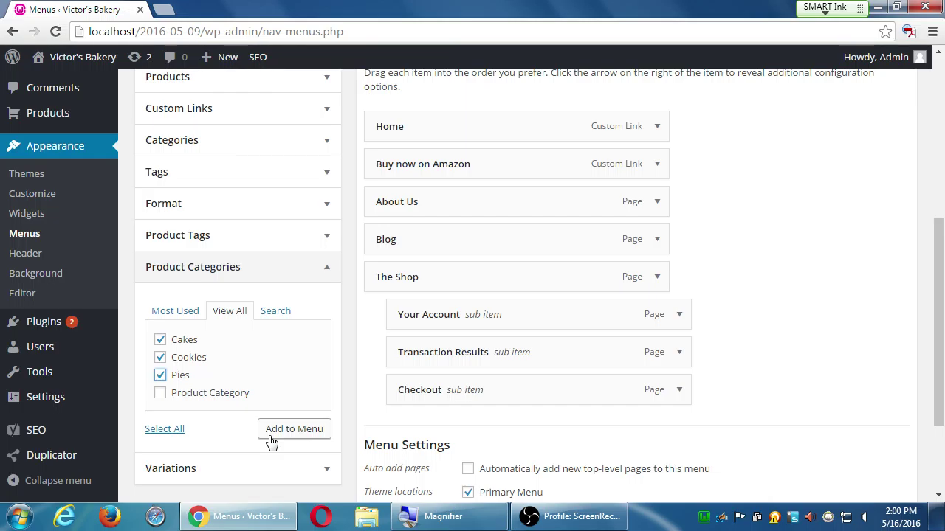
click(271, 438)
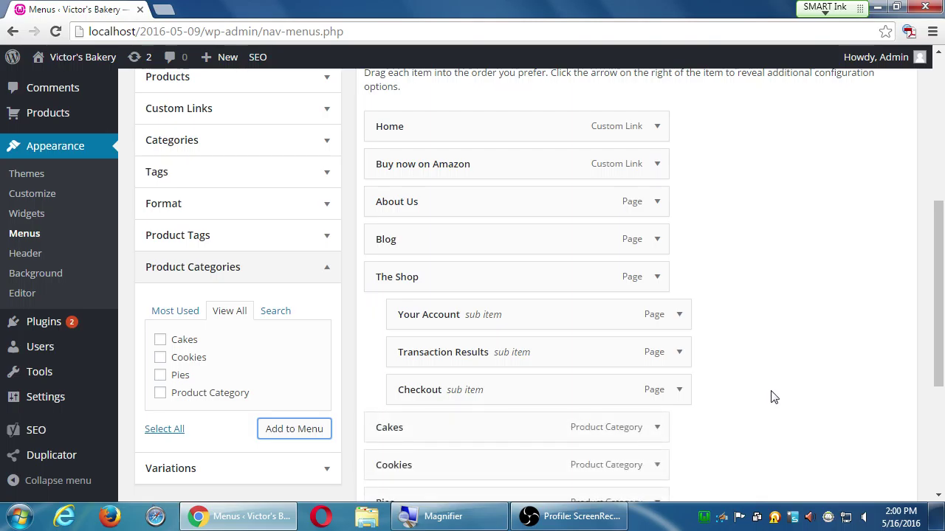
scroll(771, 397, down, 1)
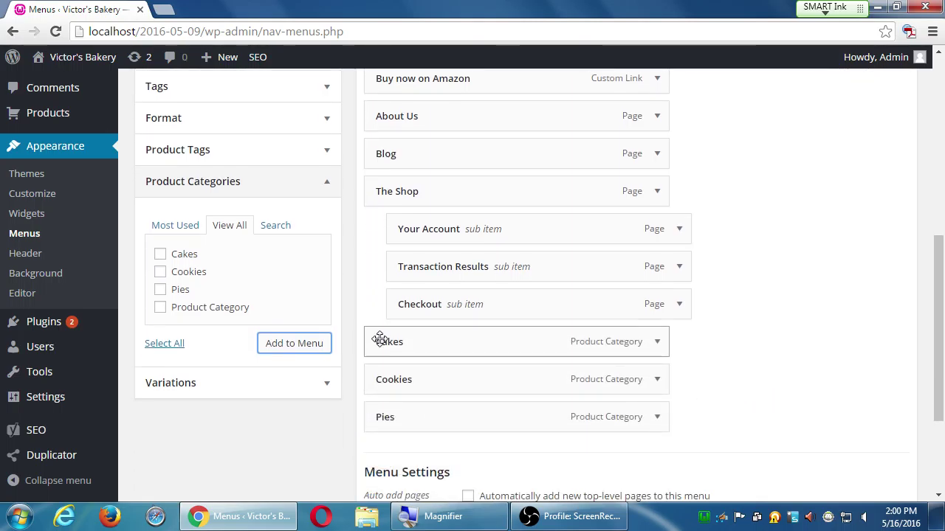
Drag Cakes, Cookies and Pies beneath The Shop as sub-items and save the Main Menu.
drag(379, 339, 397, 225)
drag(389, 380, 406, 273)
drag(375, 422, 401, 320)
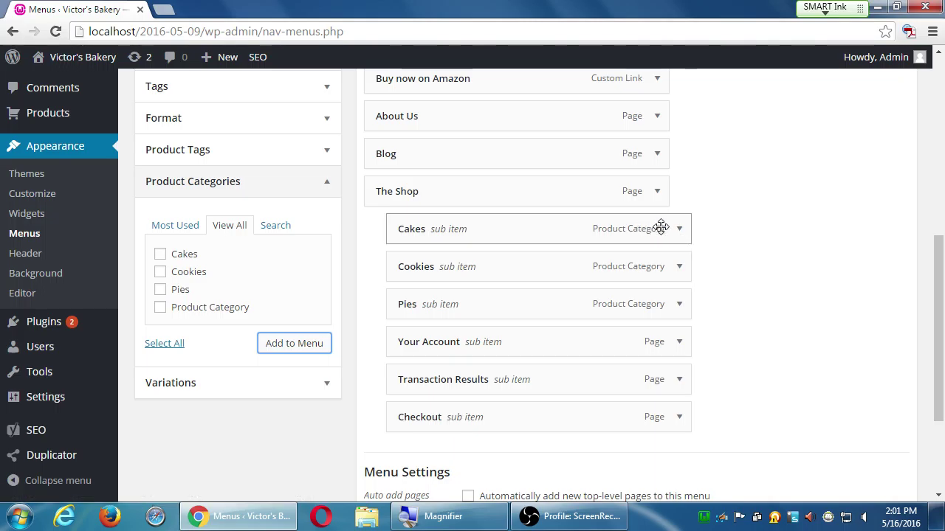
scroll(744, 251, up, 3)
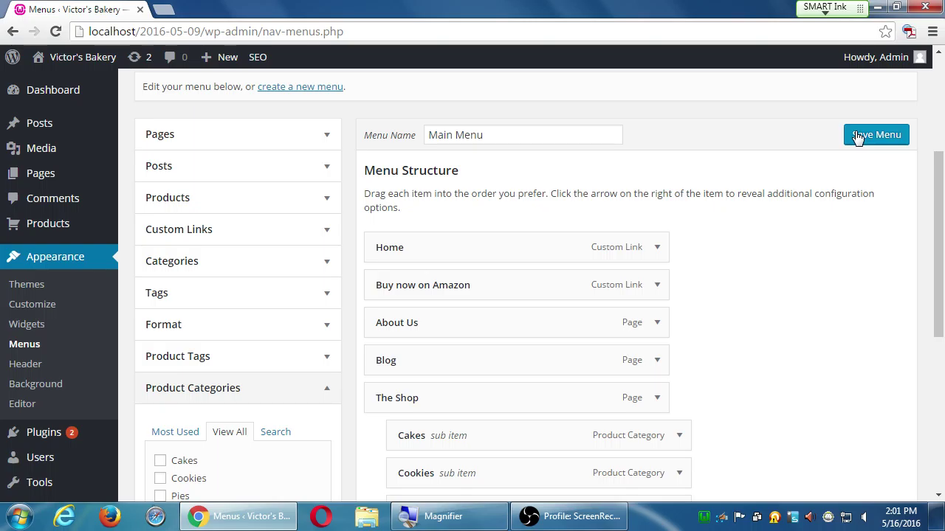
click(857, 137)
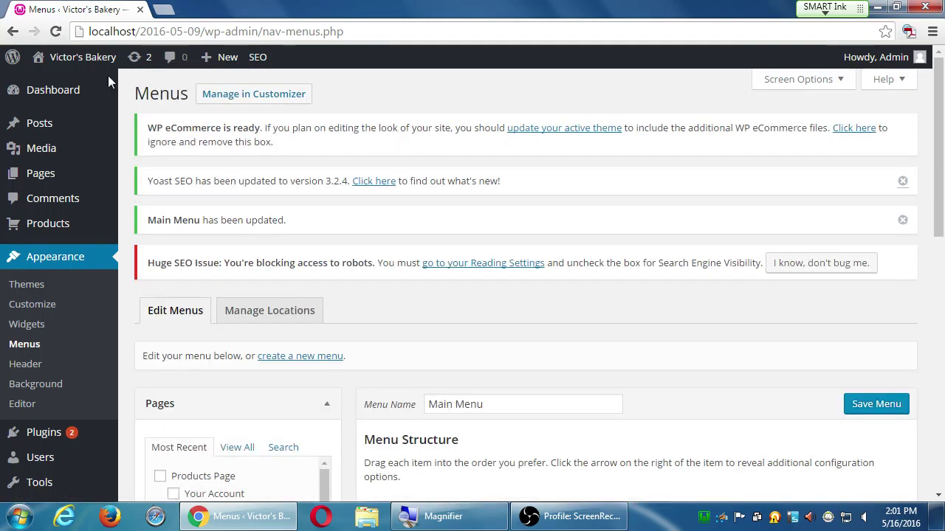
Visit the live site, expand The Shop to reveal Cakes, Cookies and Pies, and open Cakes.
mouse_move(89, 59)
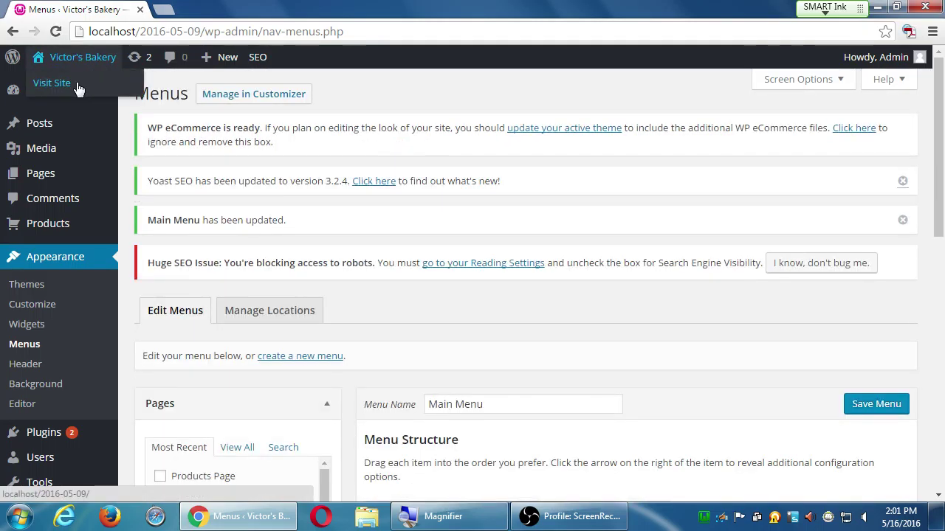
click(52, 84)
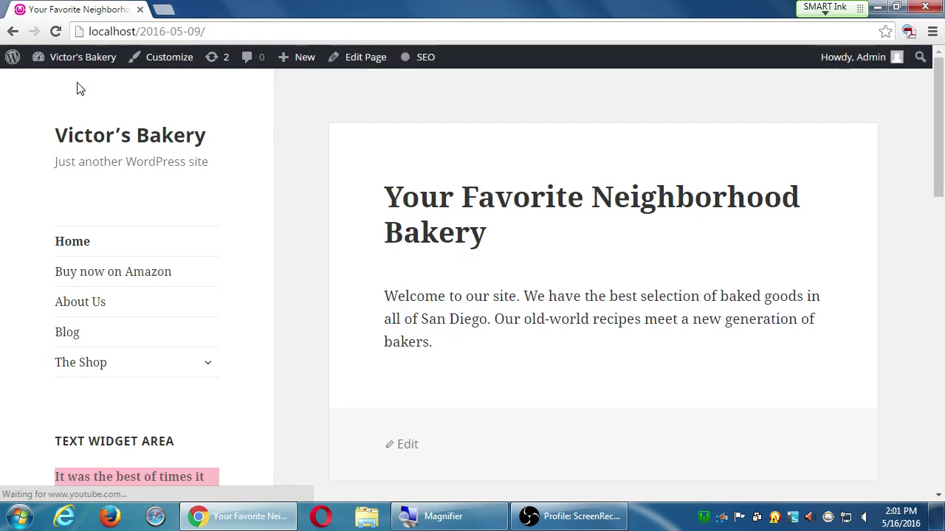
click(207, 364)
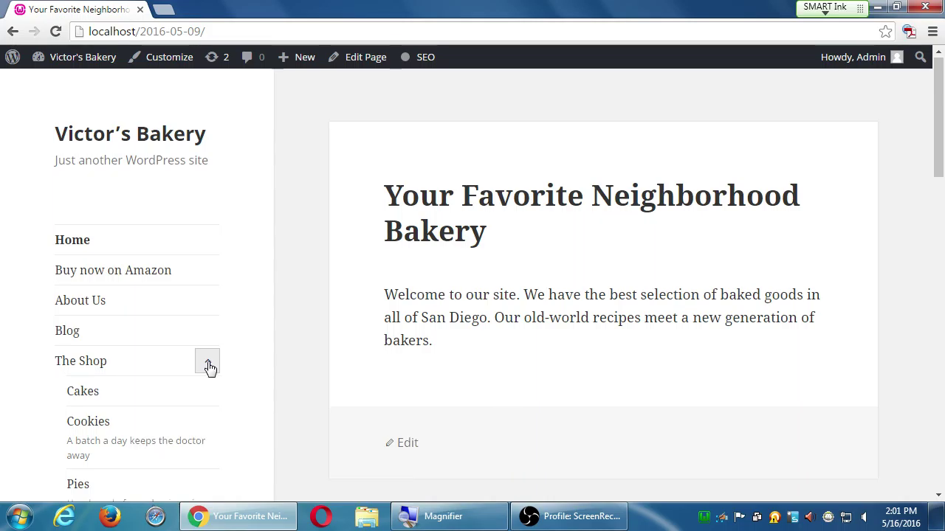
scroll(210, 367, down, 3)
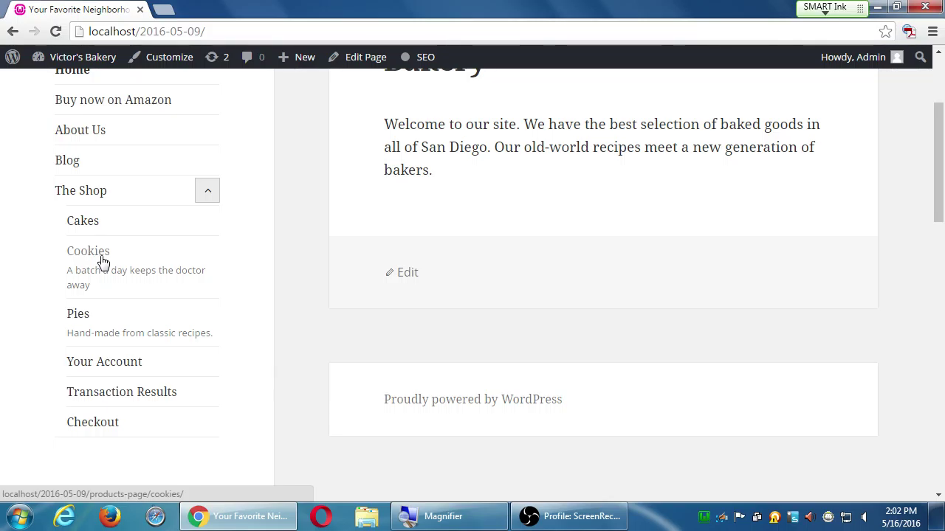
click(215, 194)
click(215, 194)
click(87, 225)
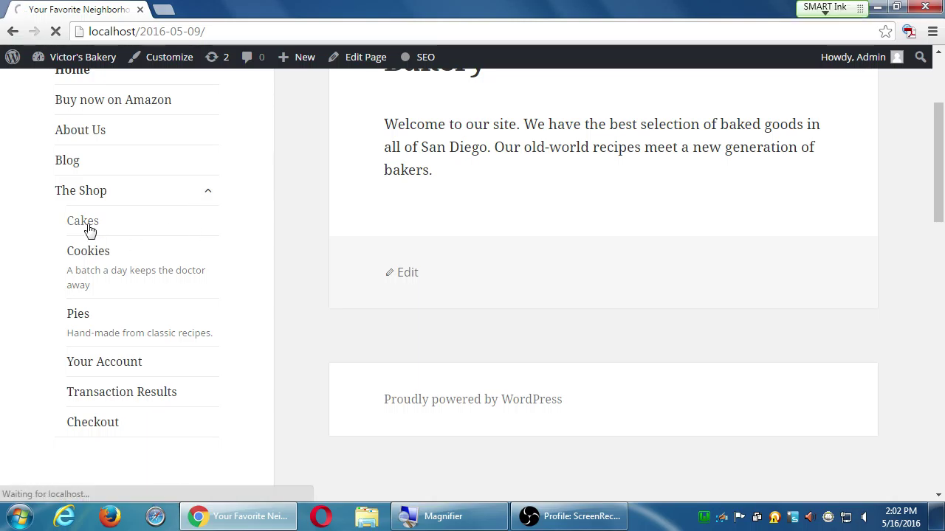
Browse the Cakes category page, then open and scroll the Pies category page.
scroll(354, 244, down, 3)
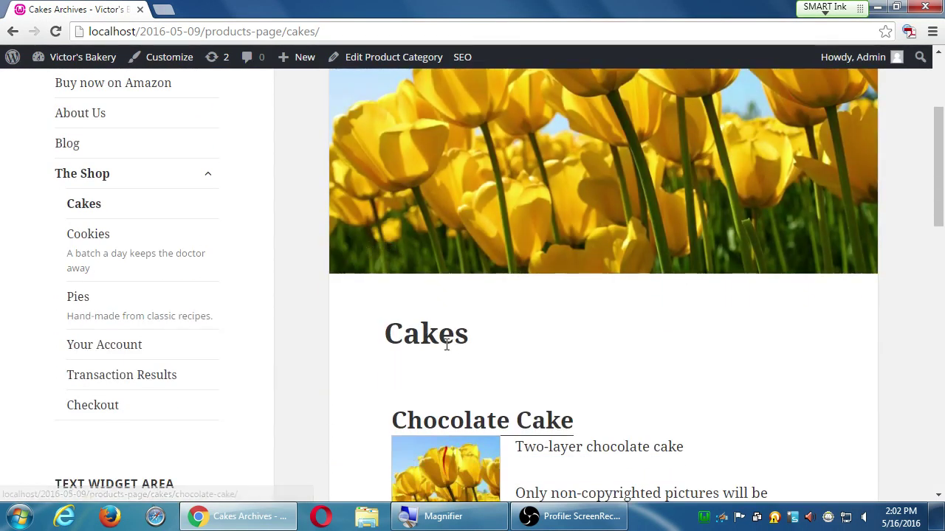
scroll(457, 291, up, 3)
scroll(530, 323, down, 9)
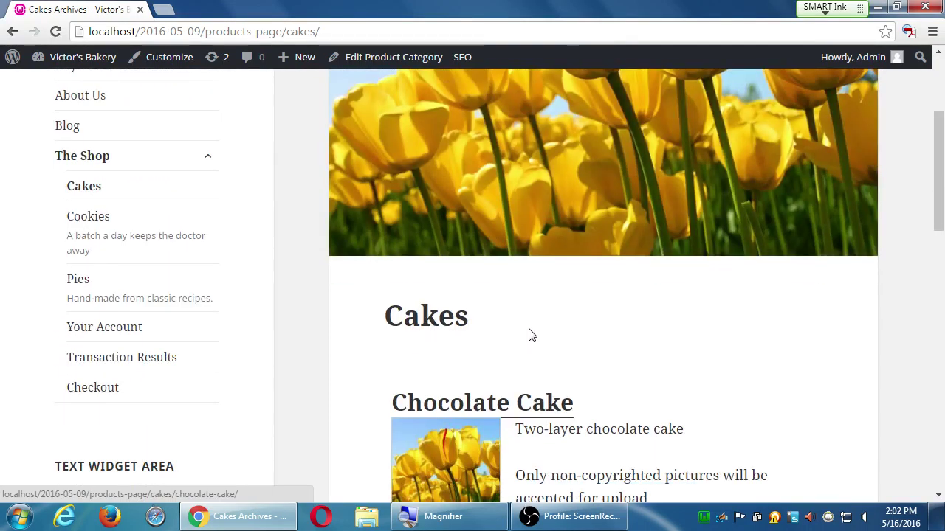
scroll(528, 335, up, 2)
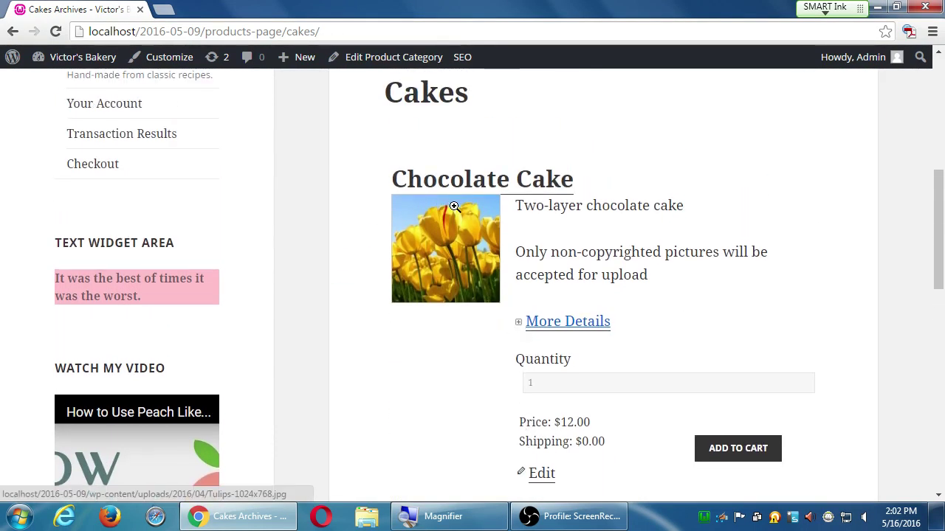
scroll(451, 208, up, 1)
scroll(413, 222, up, 2)
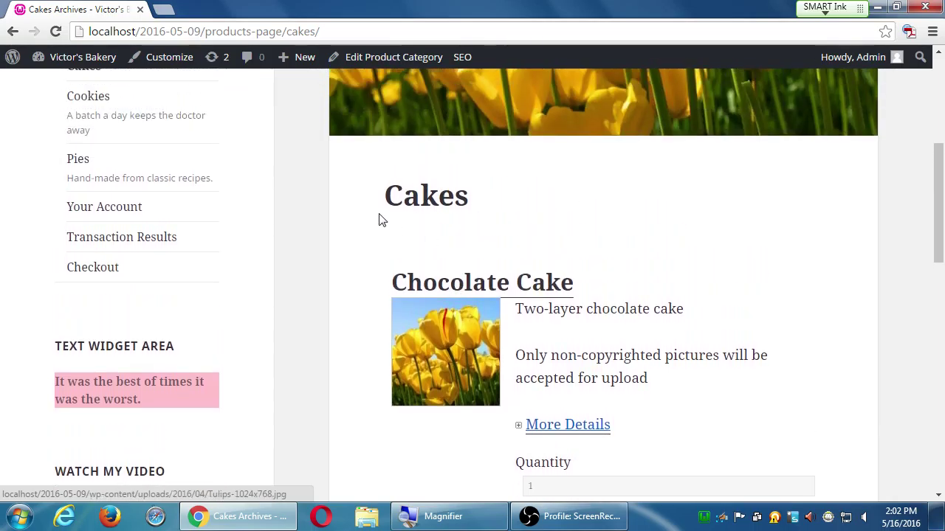
click(74, 212)
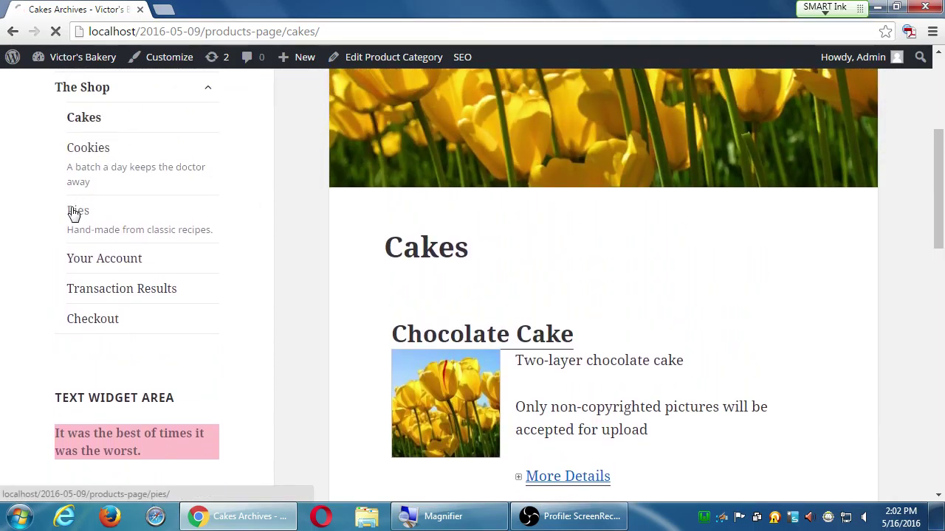
scroll(379, 247, down, 5)
scroll(378, 251, down, 5)
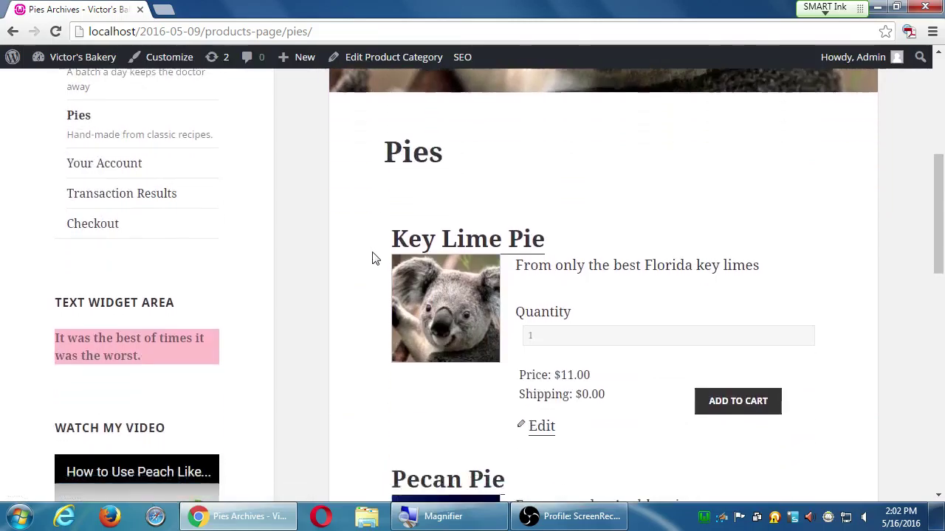
scroll(375, 257, up, 4)
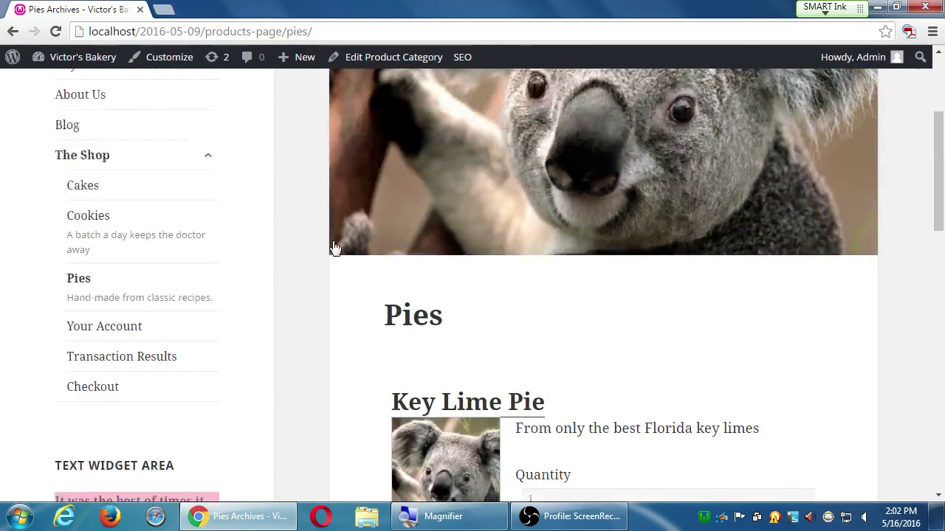
scroll(333, 247, up, 1)
Check the Cookies and Cakes pages, ending on Pies listing Key Lime Pie at $11.00.
click(95, 235)
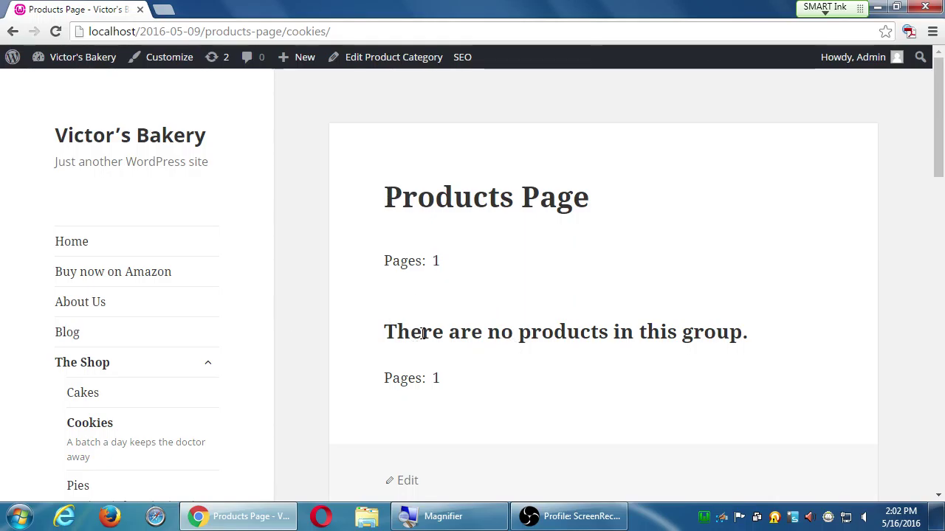
click(91, 384)
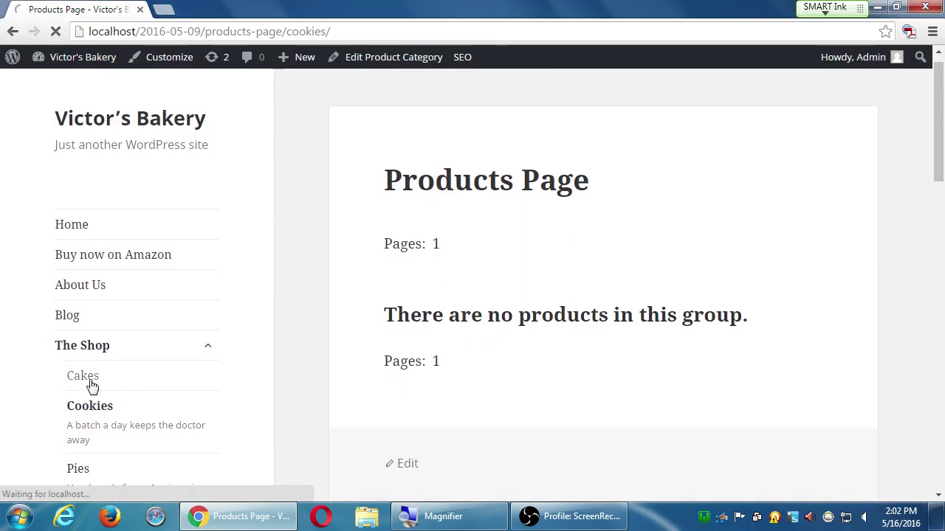
scroll(413, 384, down, 2)
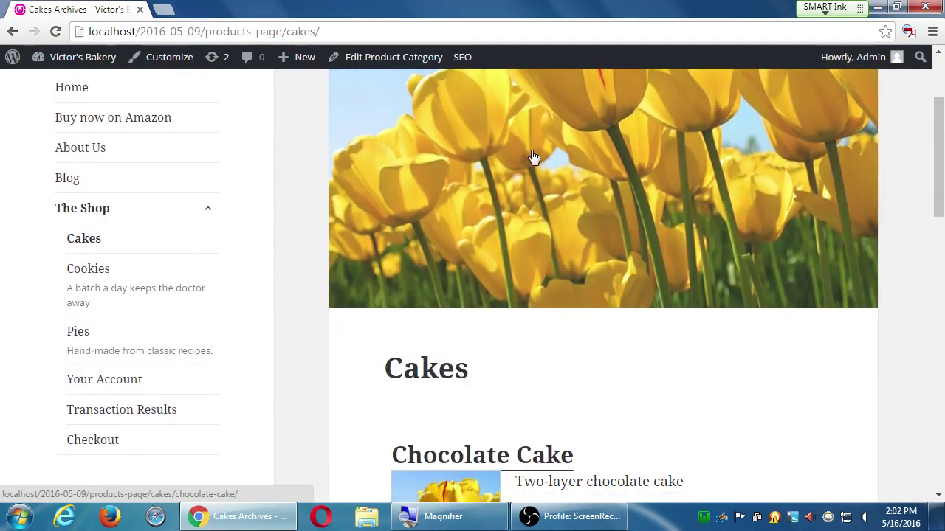
click(78, 331)
scroll(403, 317, down, 5)
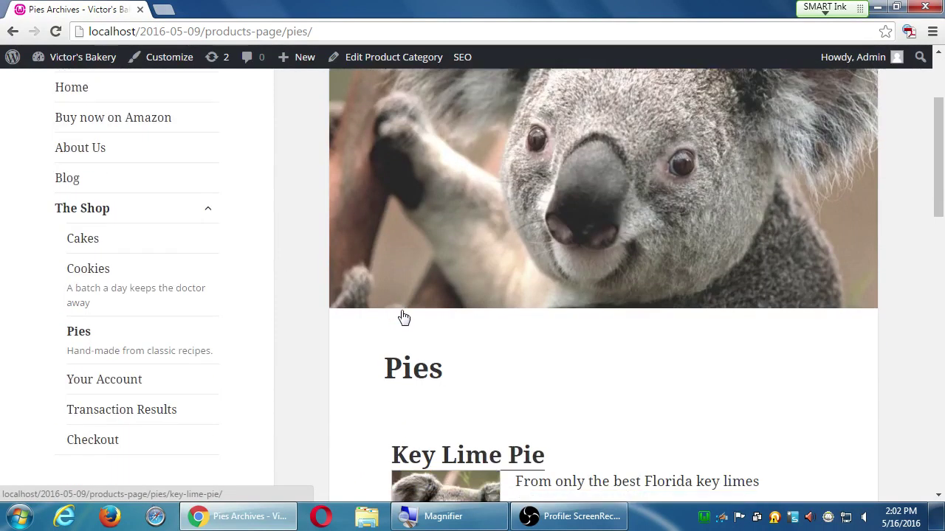
scroll(400, 311, down, 2)
scroll(401, 312, up, 2)
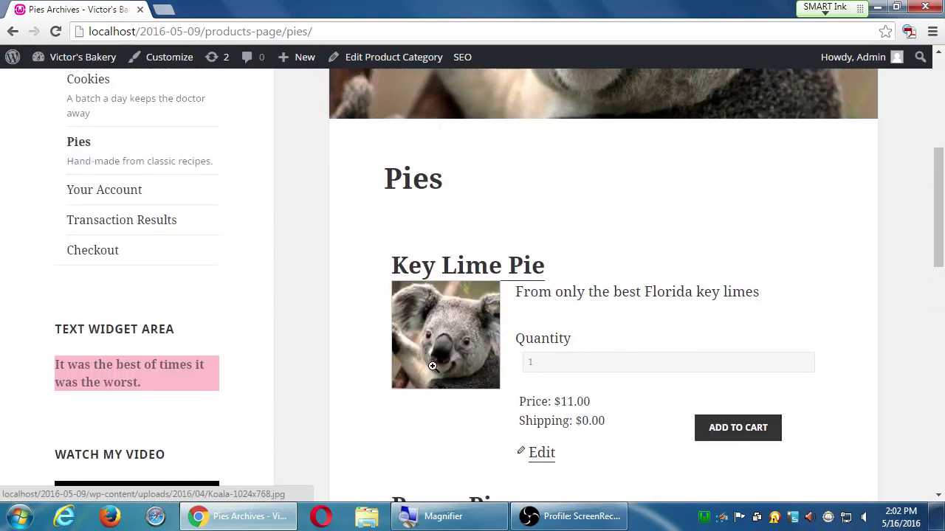
scroll(443, 329, up, 1)
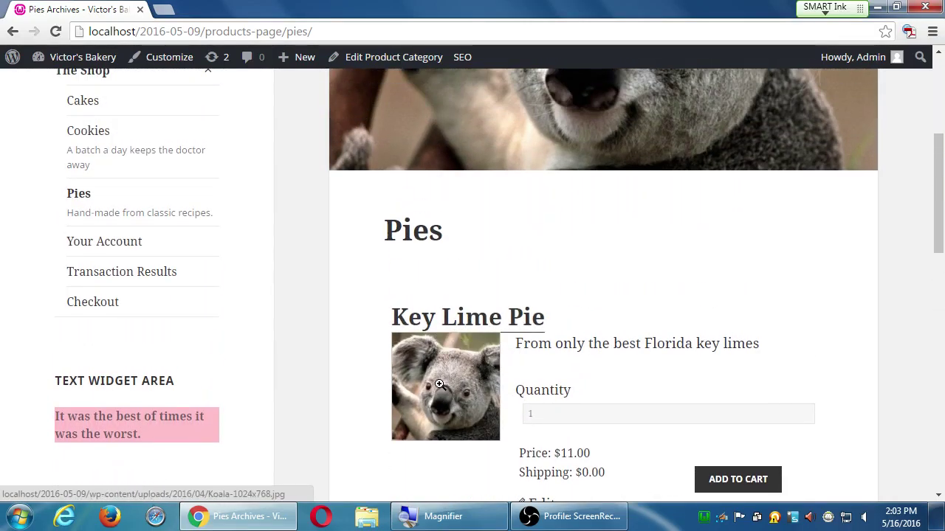
scroll(439, 384, up, 2)
scroll(570, 215, up, 2)
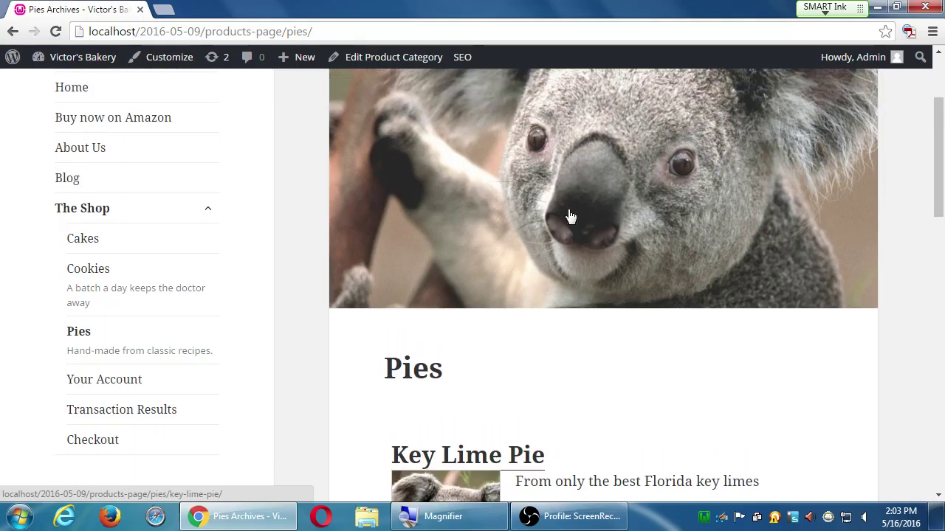
mouse_move(39, 66)
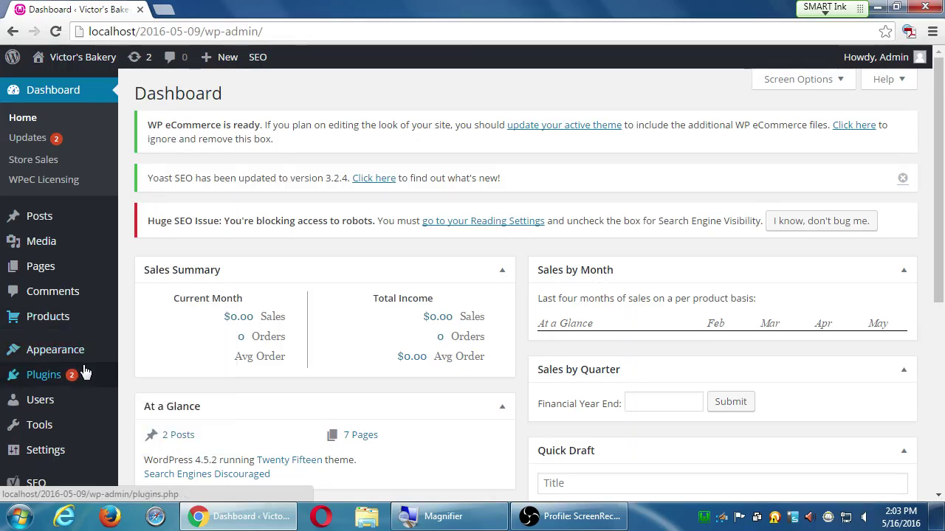
From Products > Categories, open the Cakes category's edit page.
mouse_move(80, 324)
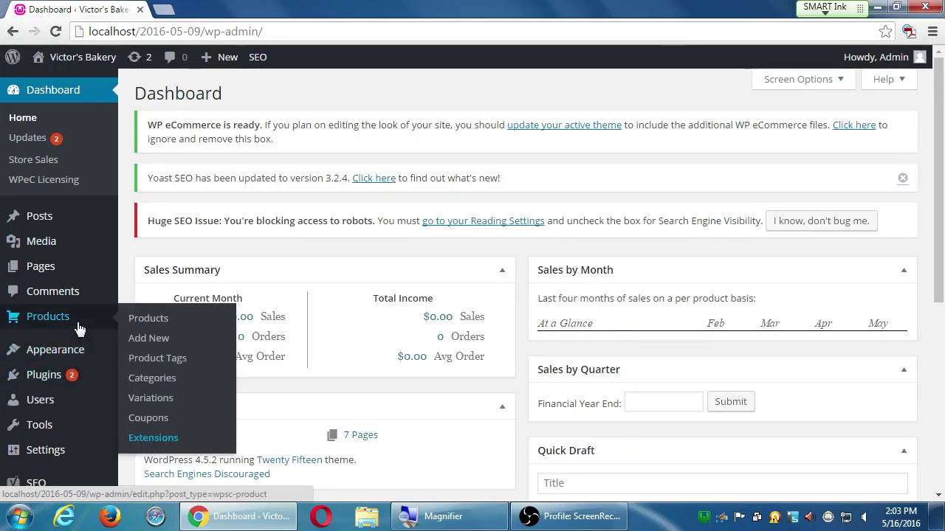
click(157, 378)
scroll(560, 355, down, 1)
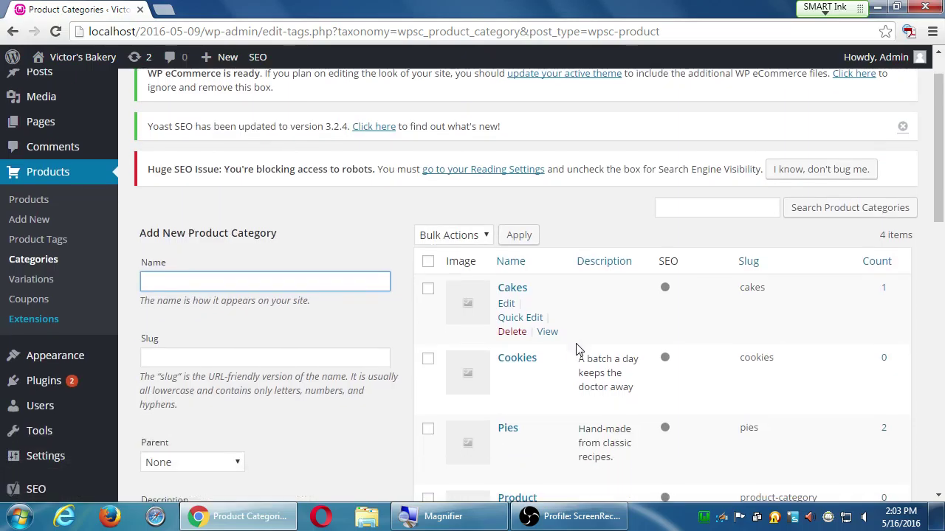
scroll(579, 350, down, 1)
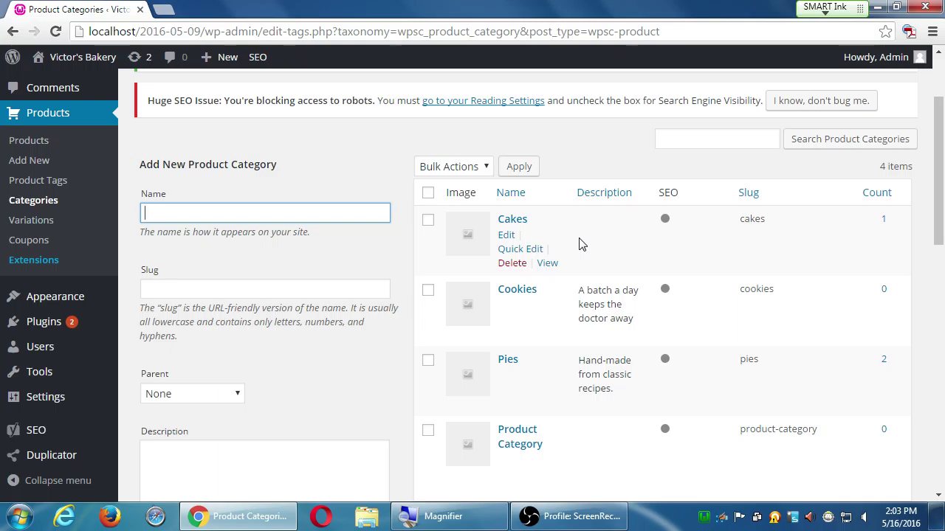
click(508, 236)
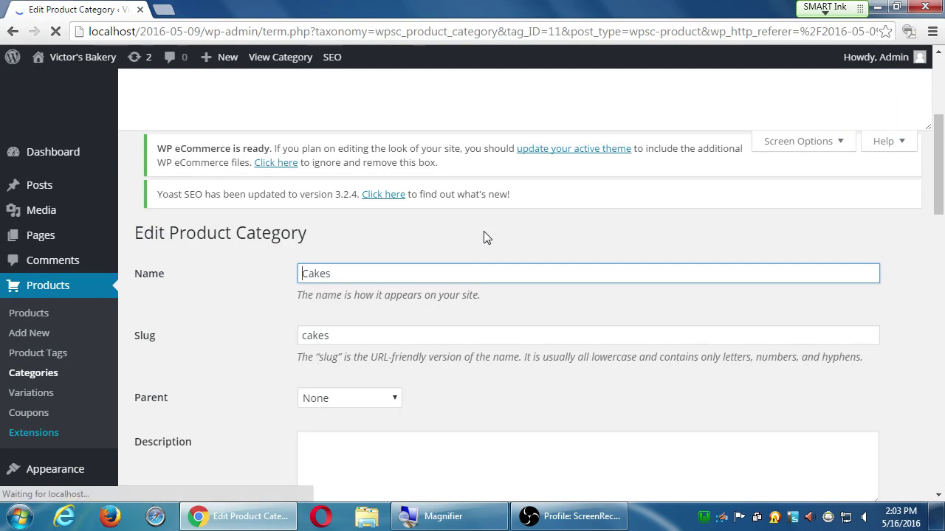
Enter 'Cakes for all' as the Cakes category description.
scroll(337, 283, down, 4)
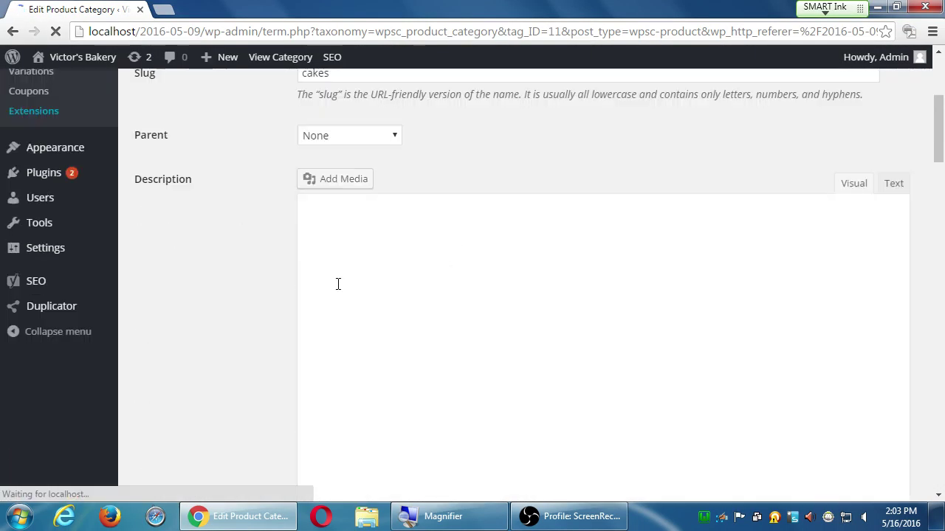
click(379, 291)
text(Cakes)
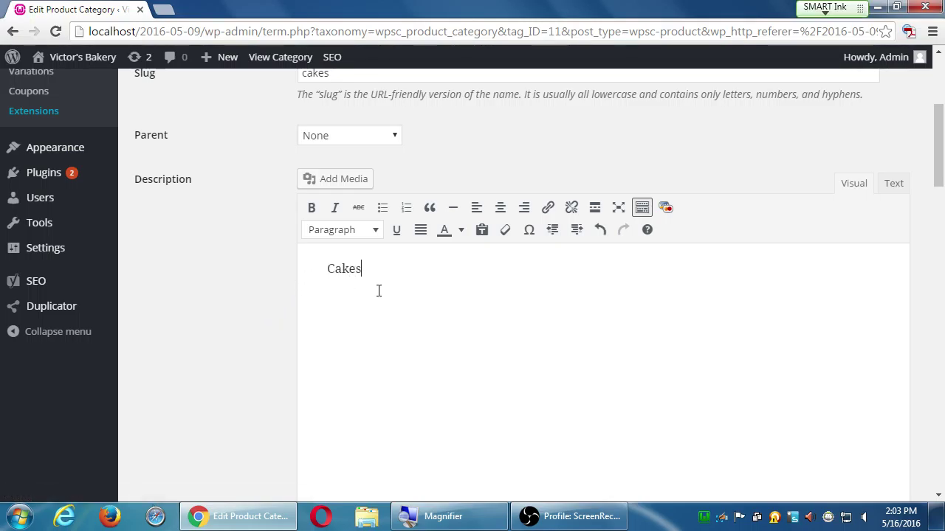
text( for all)
scroll(268, 312, down, 7)
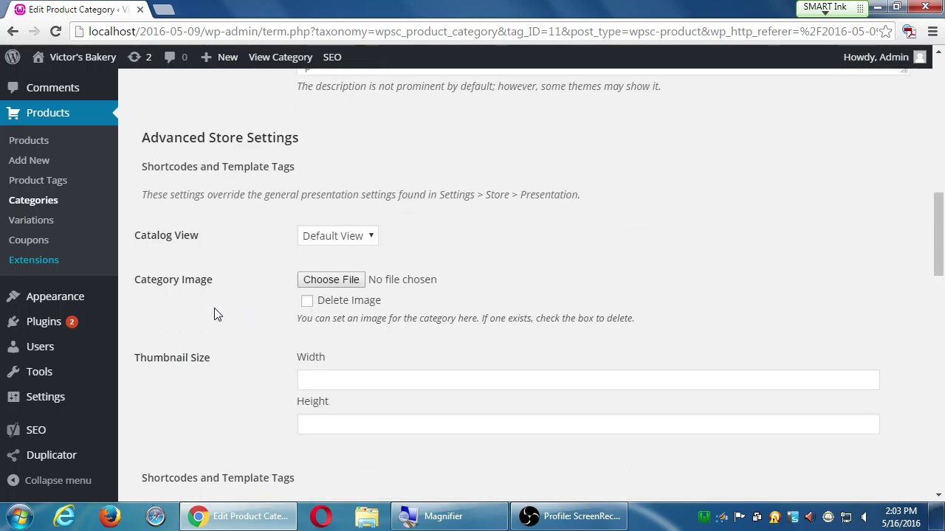
Choose secondarytile.png as the Cakes category image after previewing it in an image editor.
click(359, 288)
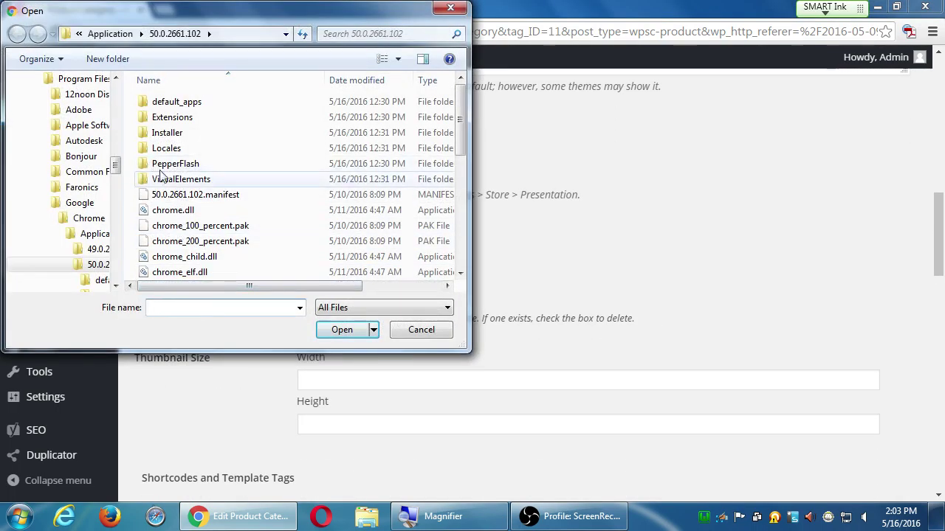
click(421, 329)
click(348, 286)
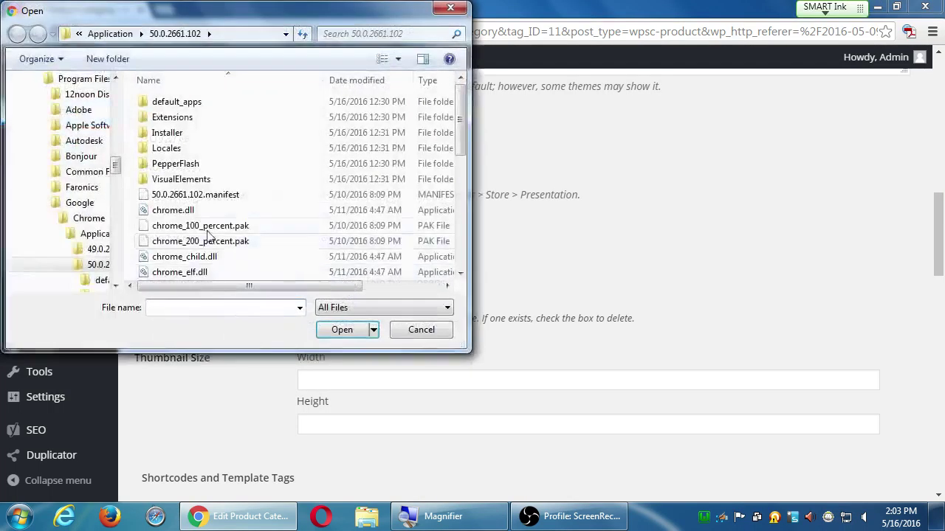
drag(114, 169, 116, 87)
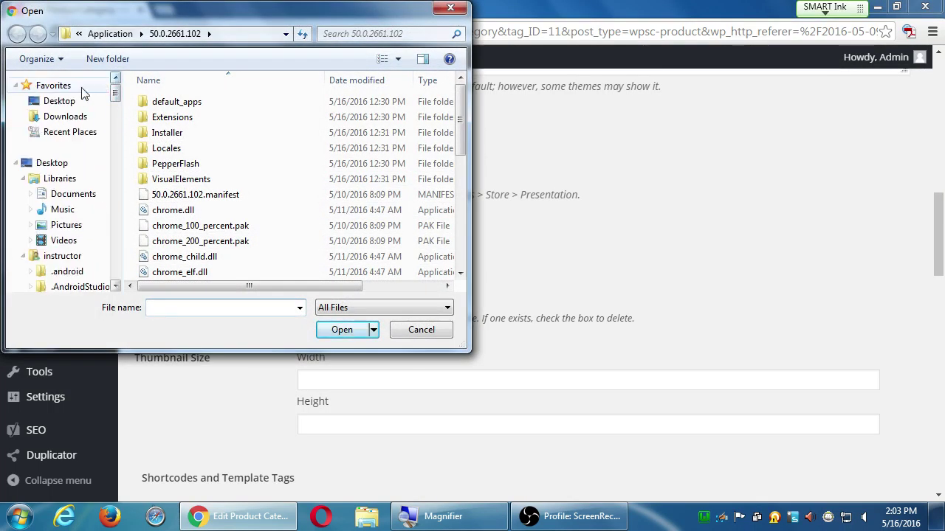
drag(460, 118, 463, 222)
click(185, 225)
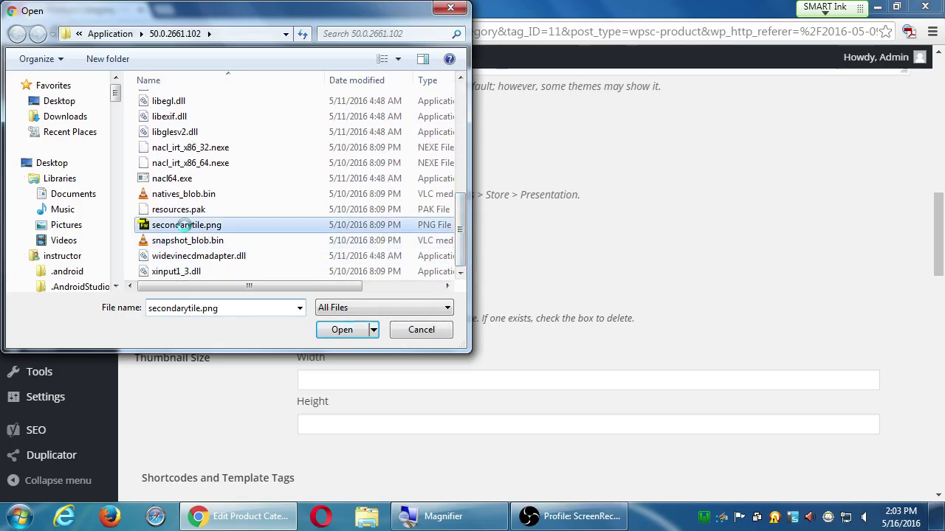
right_click(187, 231)
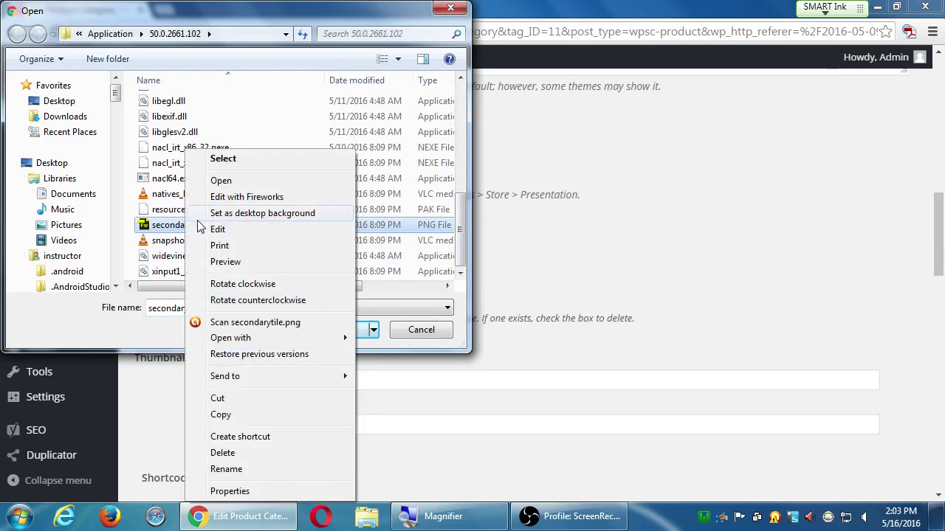
click(223, 229)
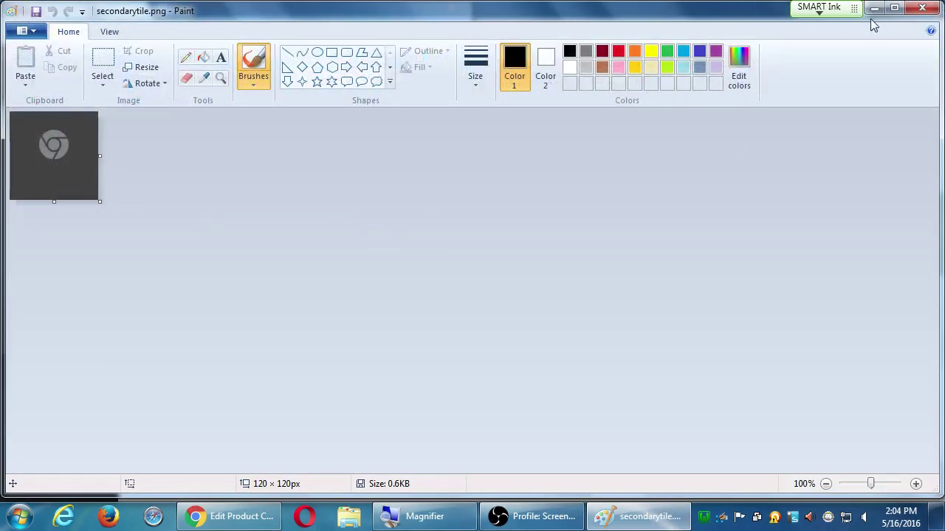
click(922, 7)
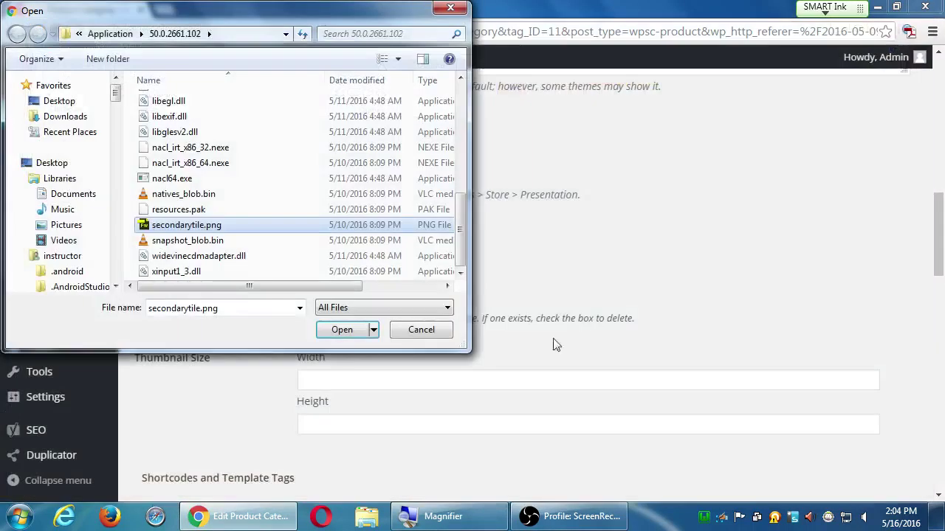
click(342, 329)
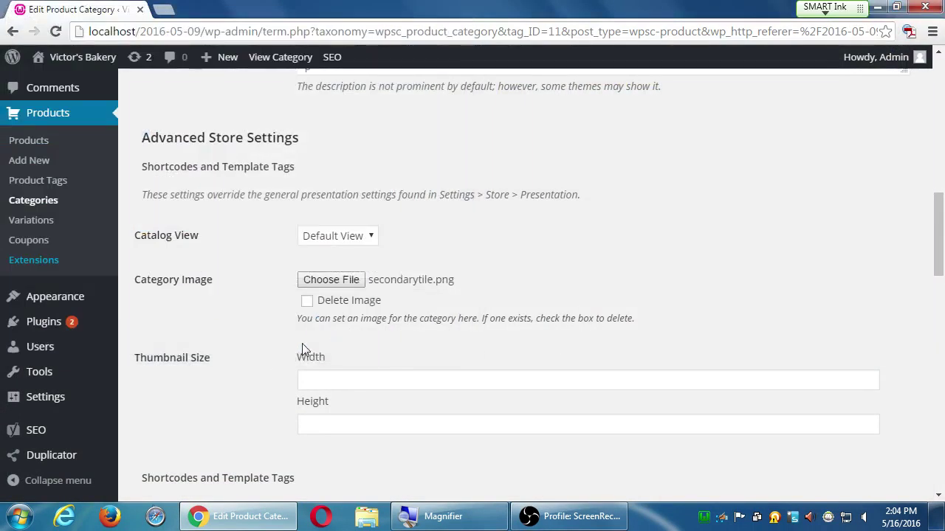
scroll(334, 405, down, 3)
scroll(333, 405, down, 14)
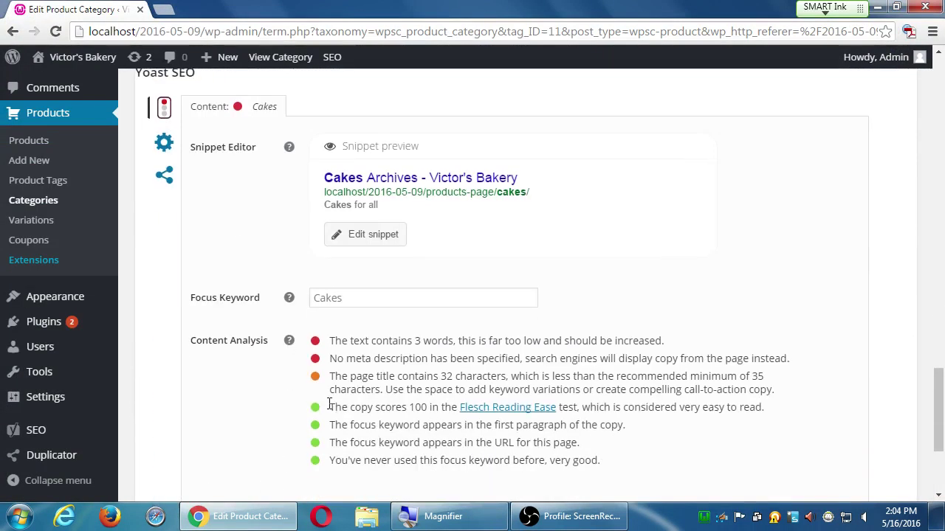
Save the Cakes category and open Cakes from The Shop menu on the live site.
click(158, 426)
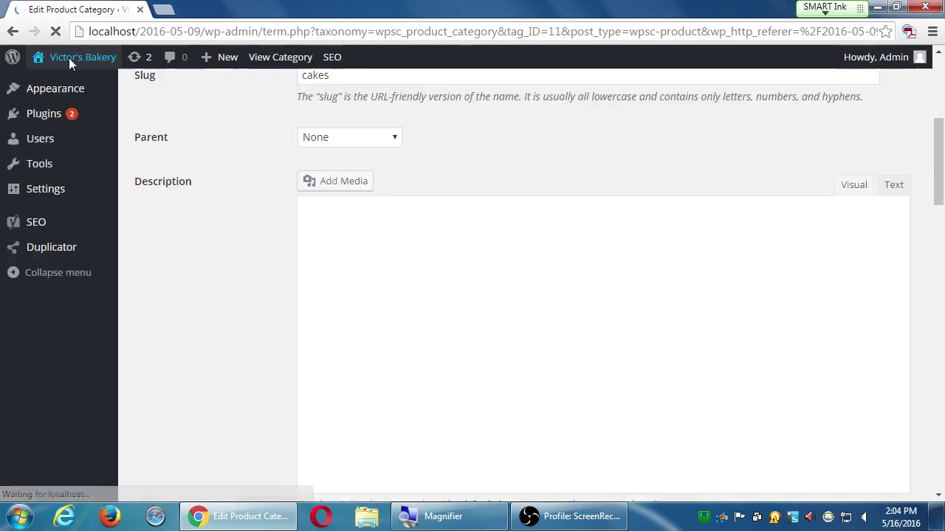
click(68, 58)
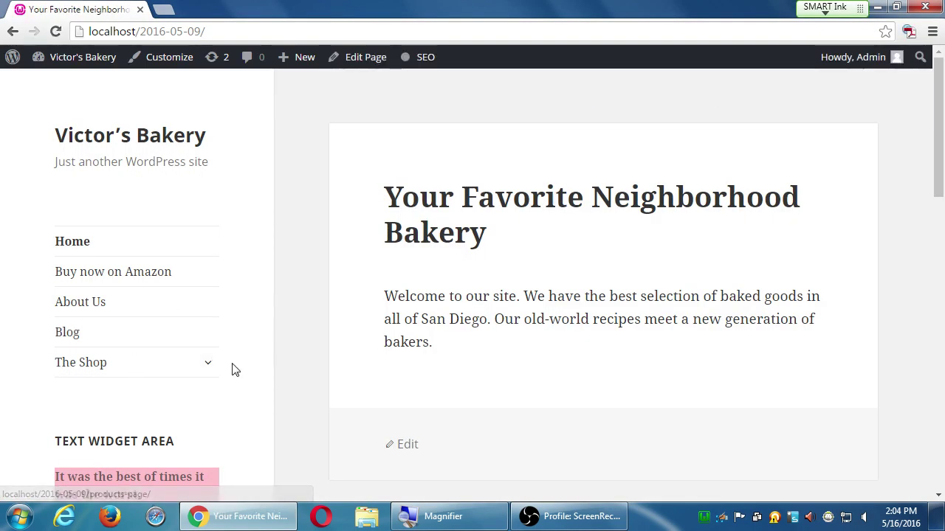
click(208, 365)
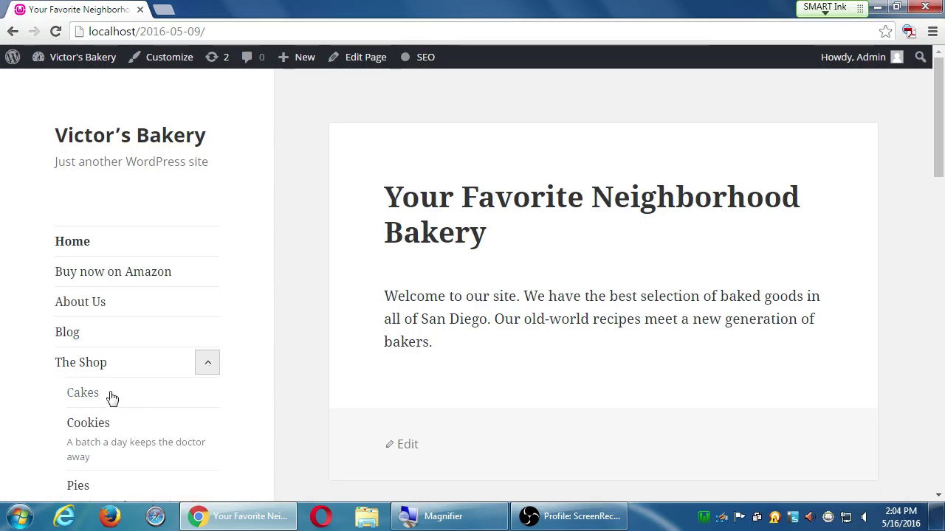
click(213, 397)
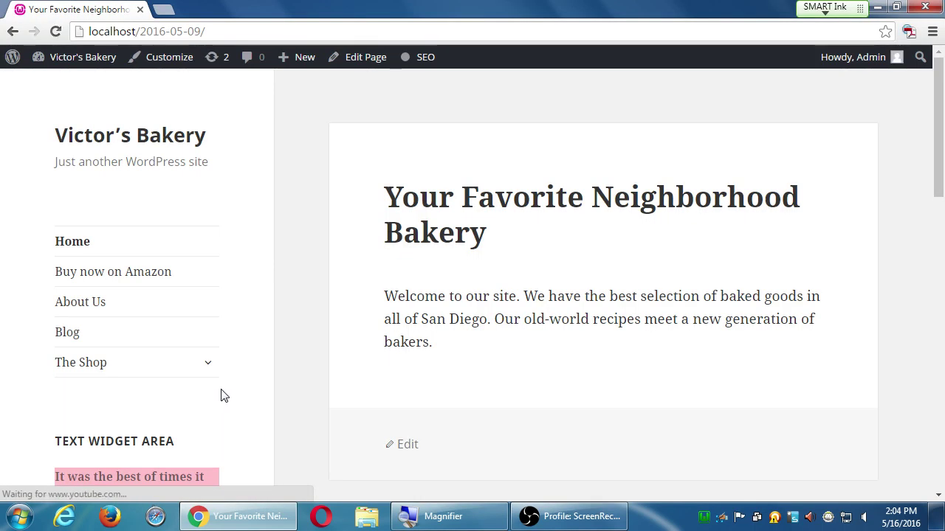
click(209, 369)
click(86, 392)
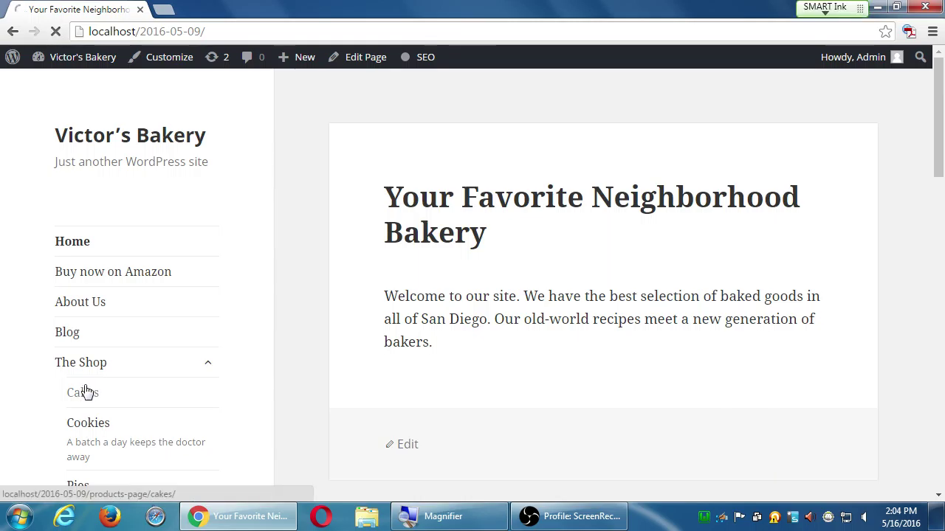
Scroll through the Cakes category edit page and save it again.
scroll(391, 399, down, 5)
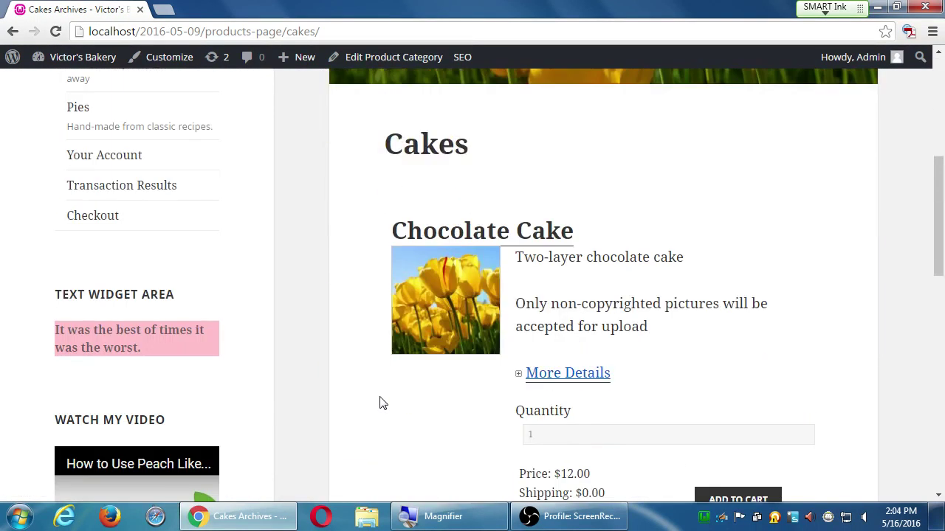
scroll(369, 407, down, 4)
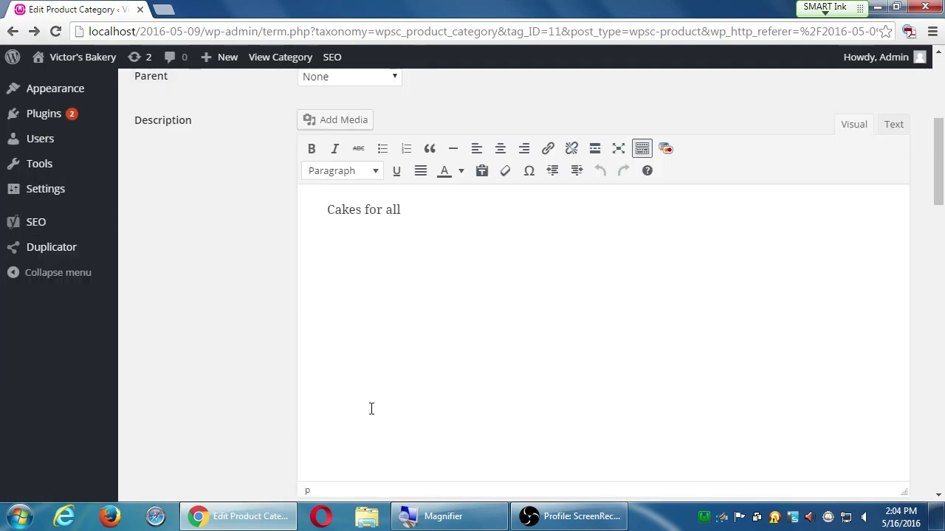
scroll(243, 371, up, 2)
scroll(243, 371, up, 1)
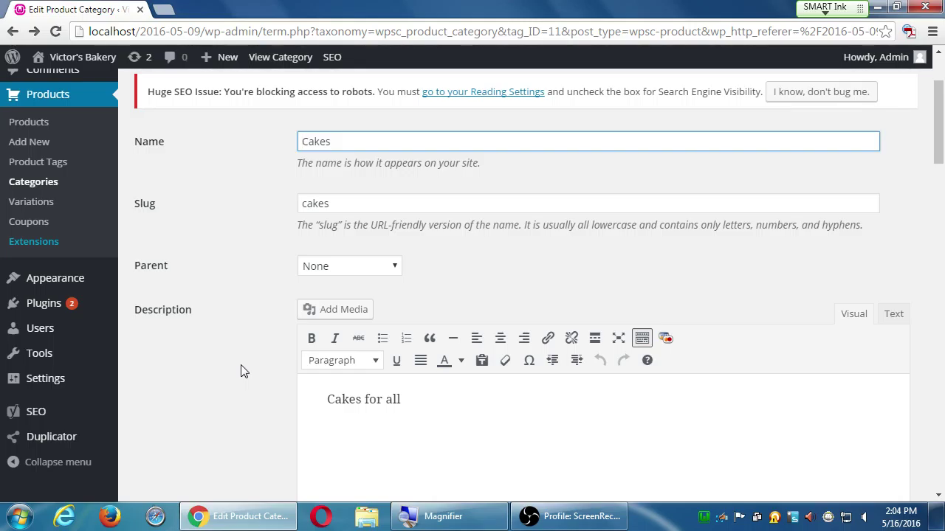
scroll(241, 365, down, 8)
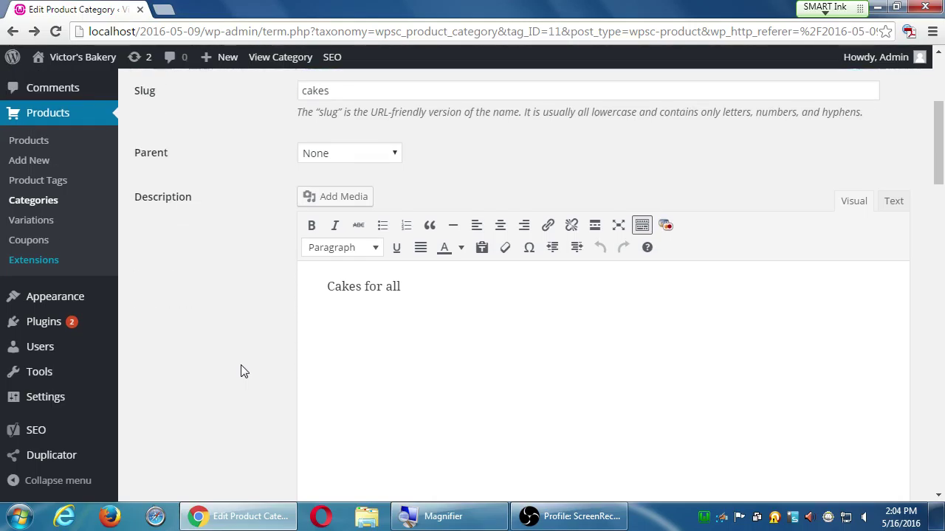
scroll(240, 365, down, 5)
key(Home)
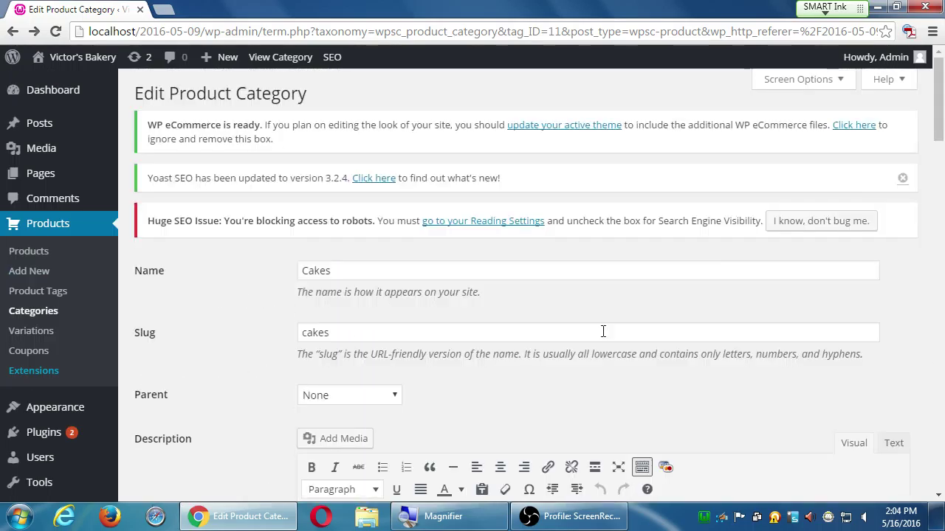
key(End)
click(152, 431)
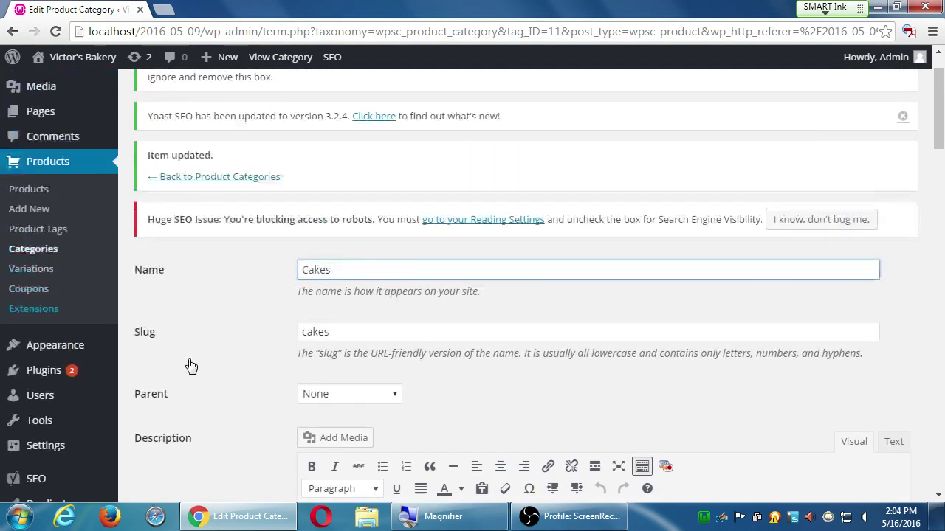
Check The Shop's category submenu on the site front page in a new tab, then return to the Cakes edit page.
middle_click(93, 58)
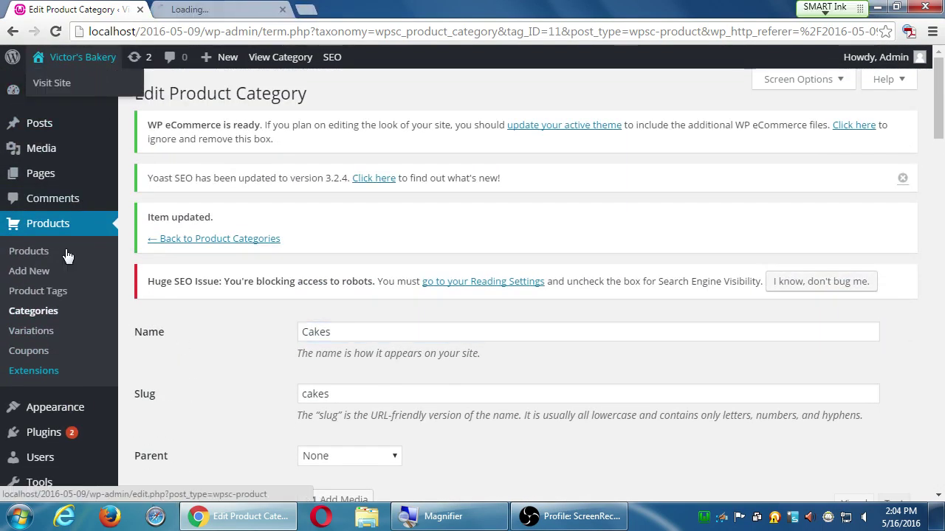
click(218, 8)
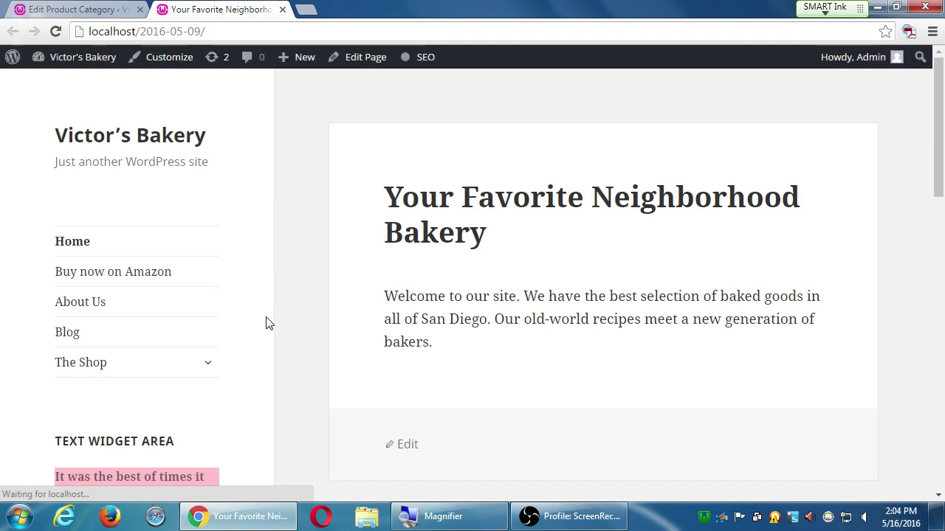
click(211, 366)
scroll(214, 371, down, 2)
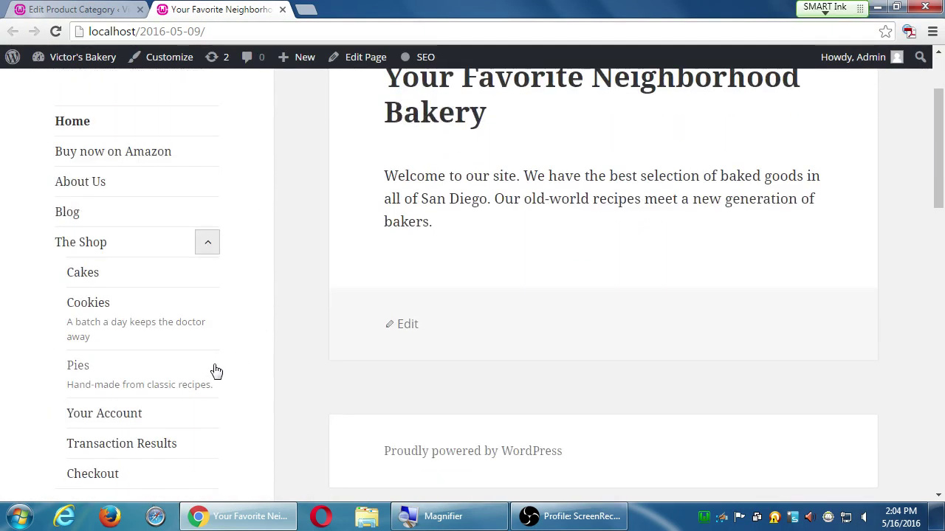
scroll(215, 372, down, 2)
scroll(216, 371, up, 1)
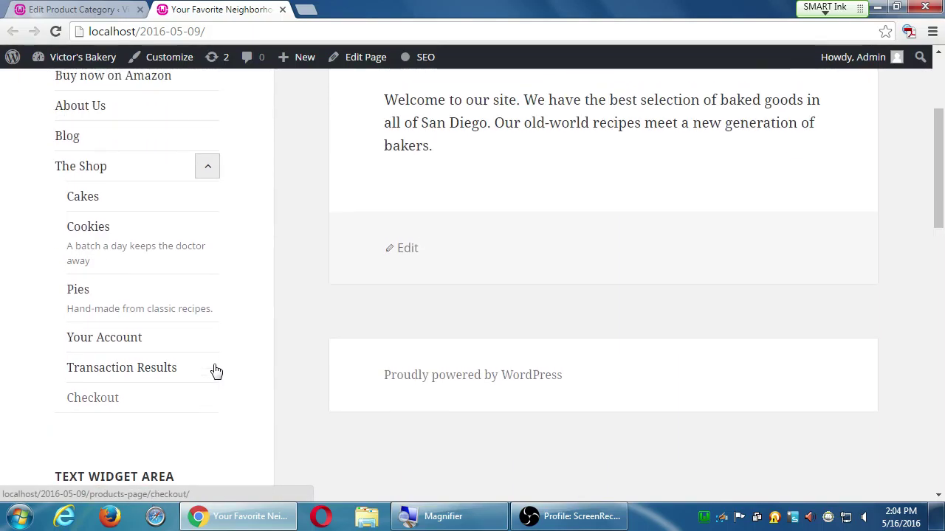
scroll(216, 371, up, 1)
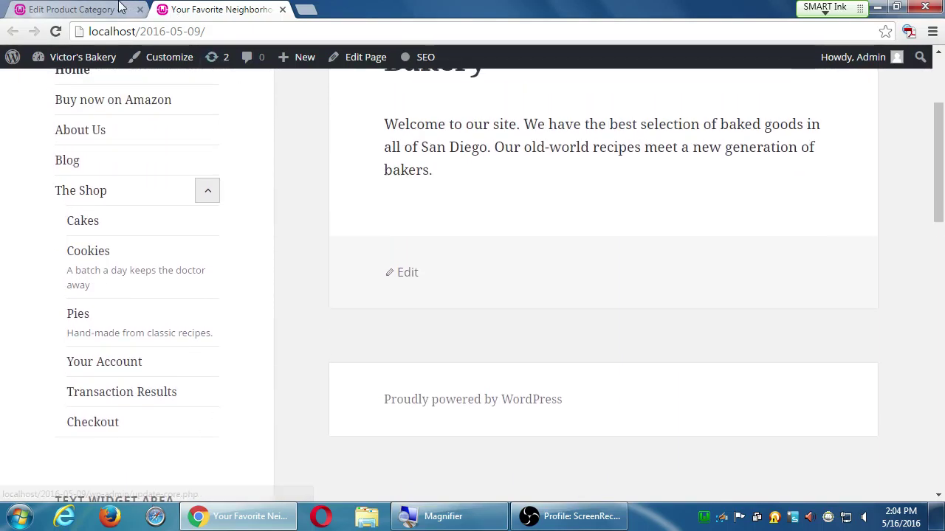
click(88, 7)
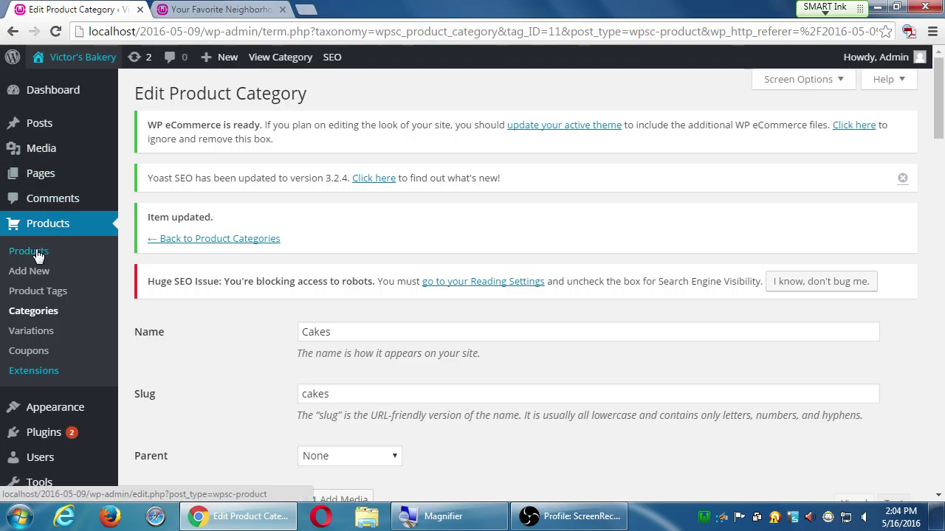
Open the Cakes category from Product Categories and view its description in the Text tab.
click(35, 315)
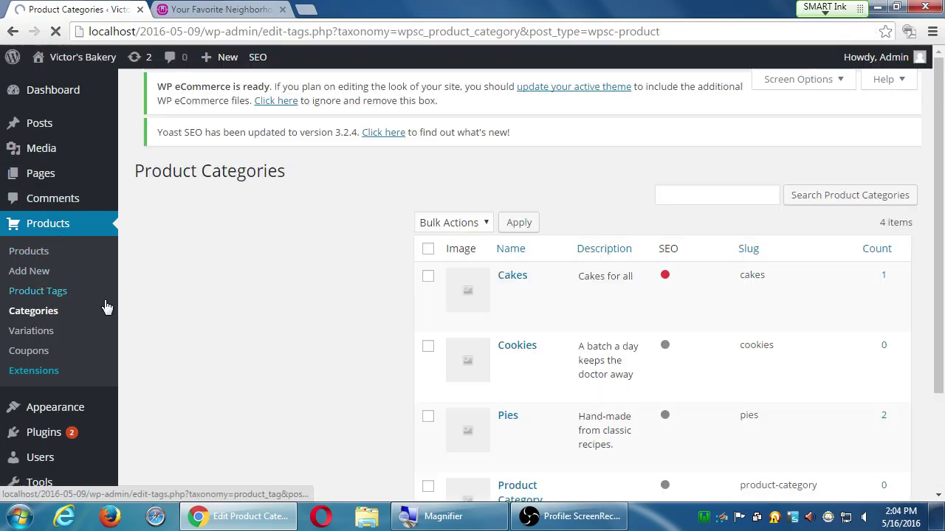
mouse_move(553, 375)
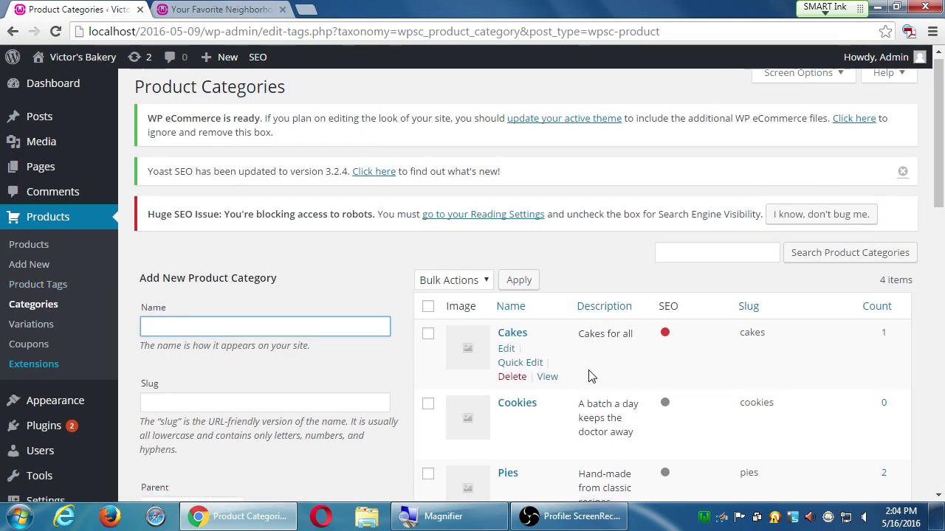
scroll(554, 399, down, 3)
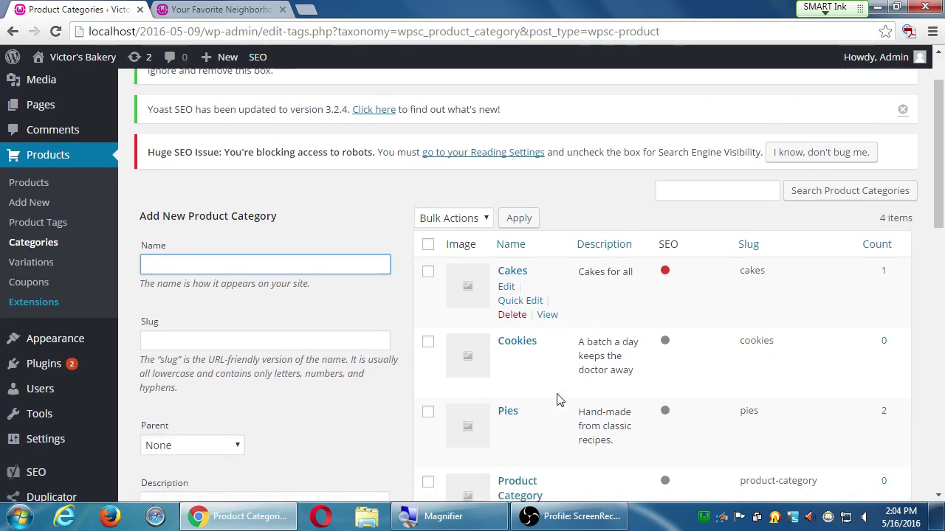
scroll(559, 399, up, 1)
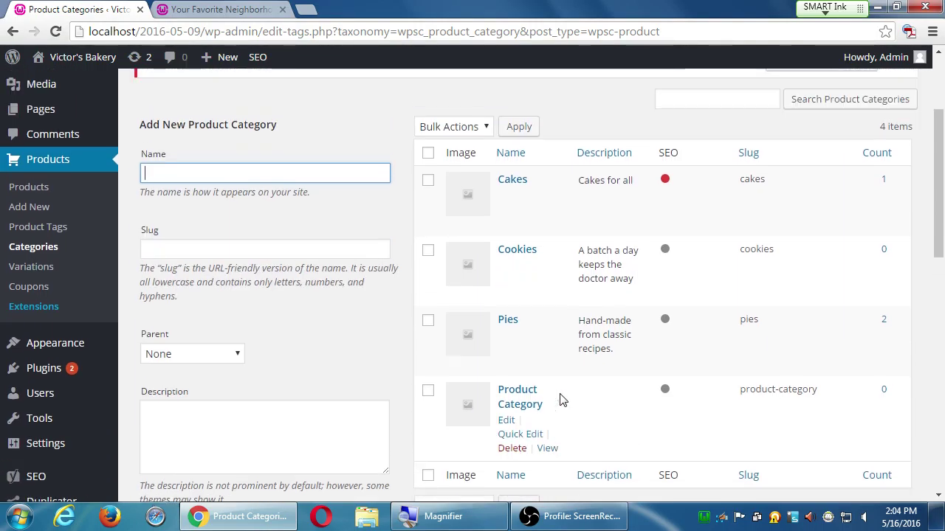
mouse_move(524, 197)
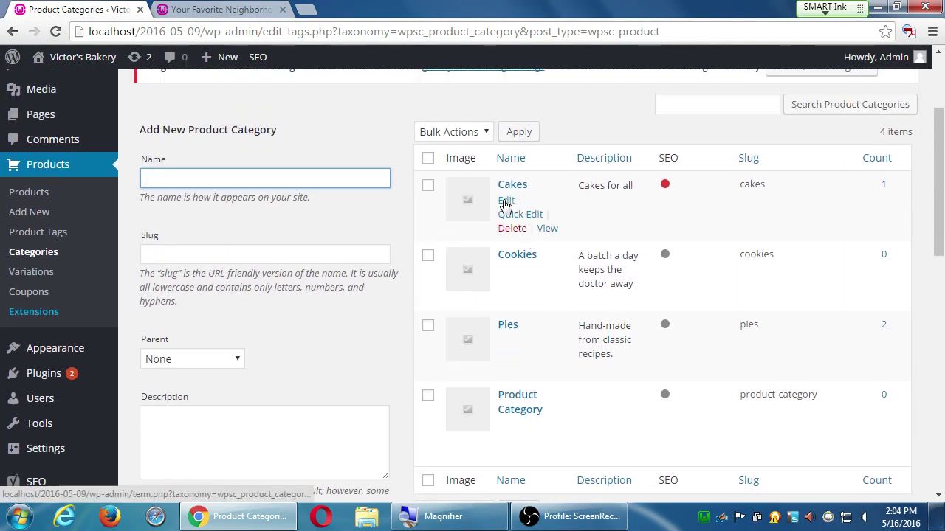
click(507, 203)
scroll(542, 265, down, 4)
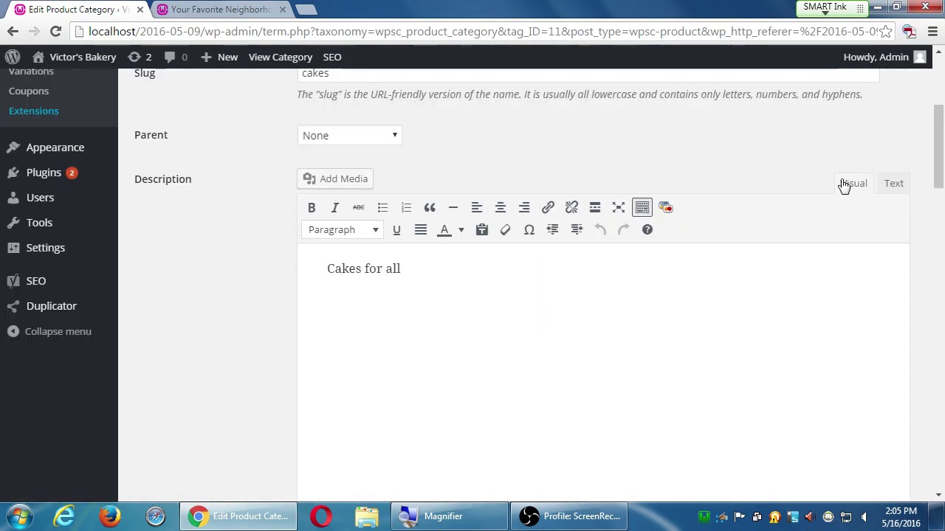
click(890, 188)
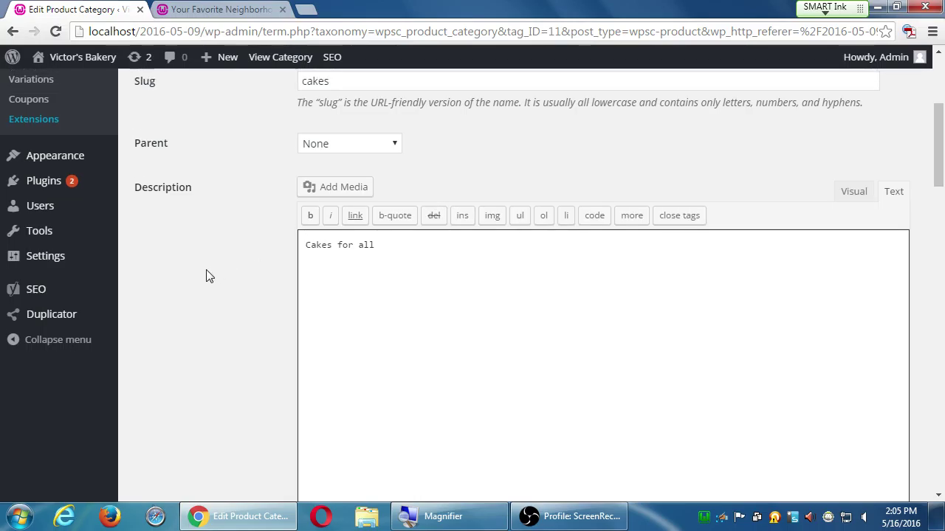
scroll(207, 274, up, 2)
Glance at the live site, then go back to the Product Categories list.
click(260, 8)
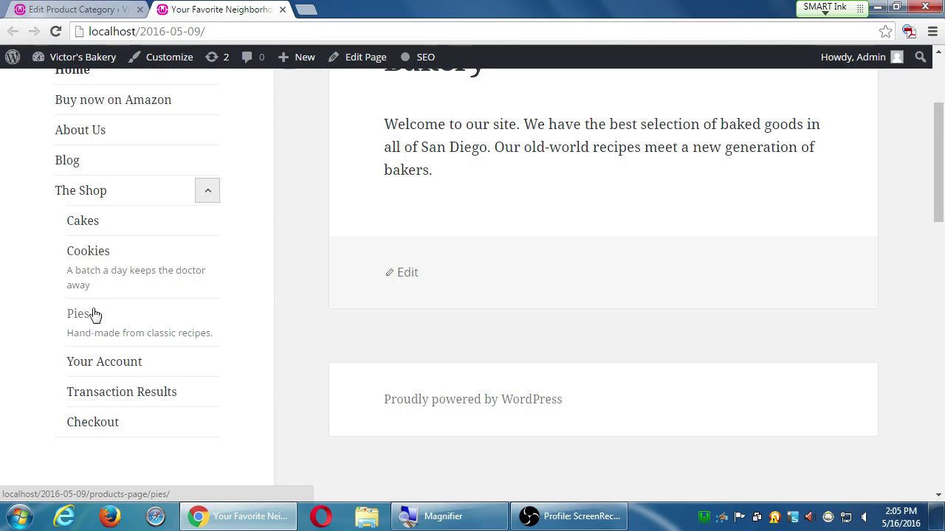
click(65, 9)
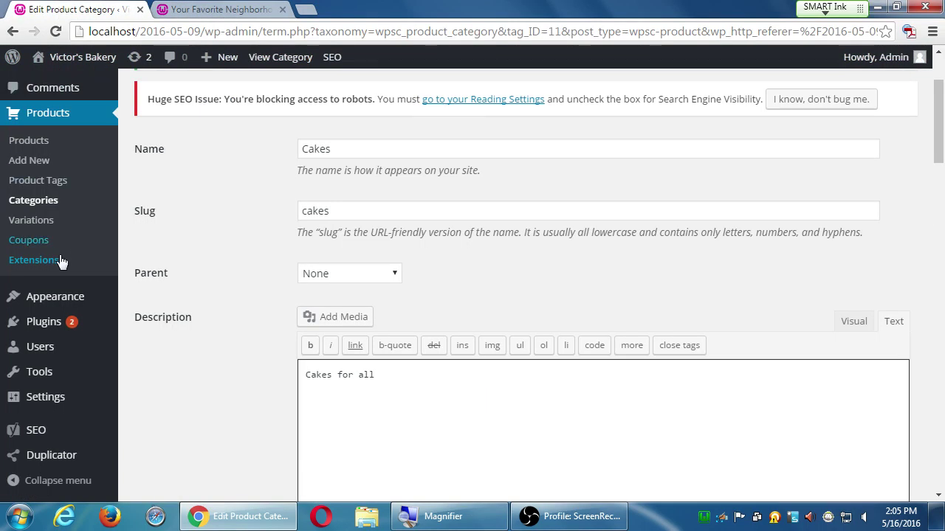
click(35, 201)
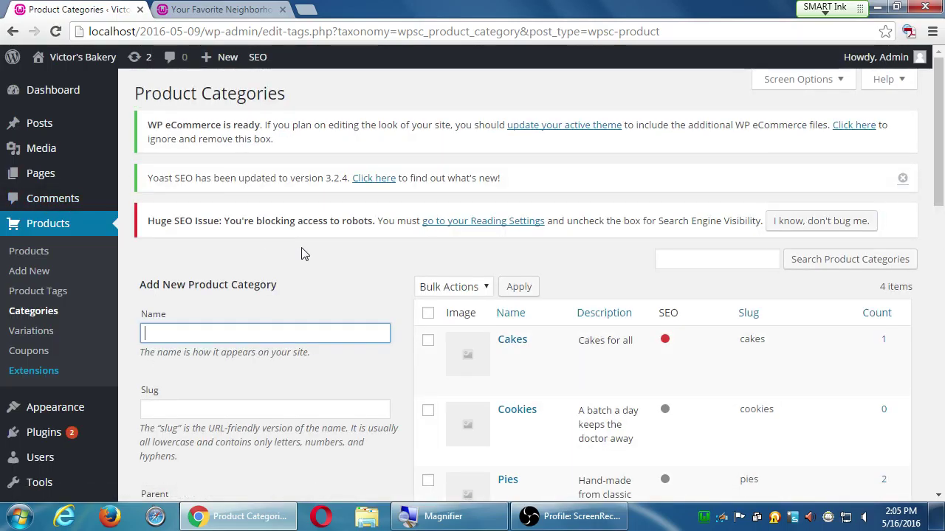
mouse_move(476, 364)
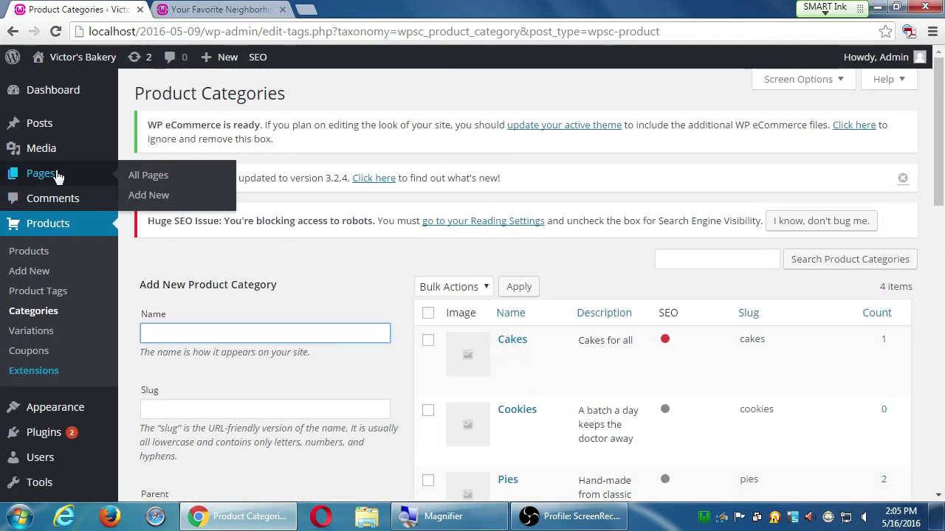
Open the Products list in a new browser tab and scroll through it.
middle_click(37, 251)
click(377, 8)
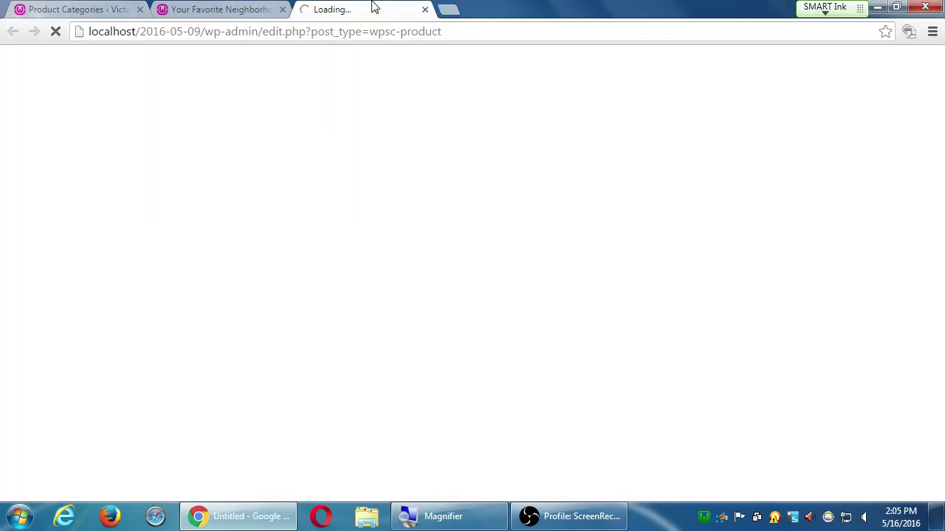
scroll(369, 249, down, 1)
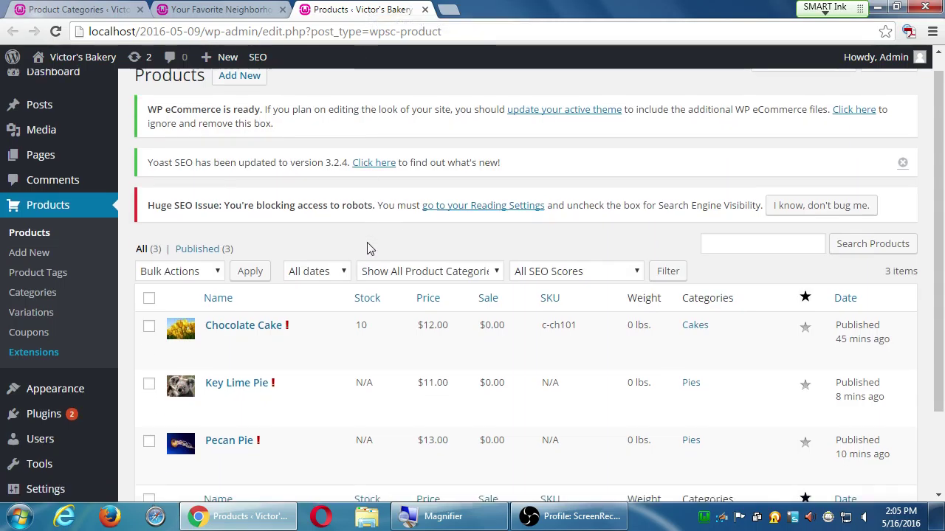
scroll(369, 250, down, 1)
scroll(226, 165, up, 2)
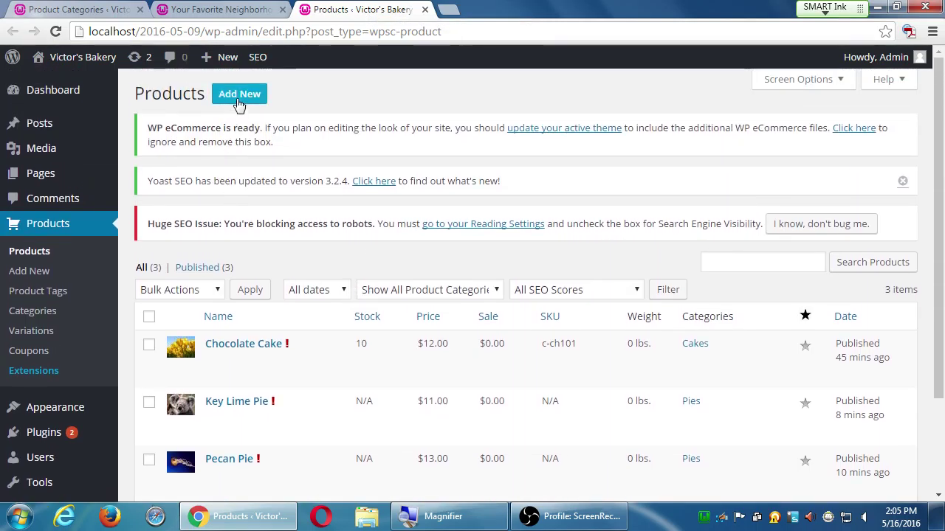
Start a blank new product, scroll to its Product Categories, then view the live bakery site.
click(239, 103)
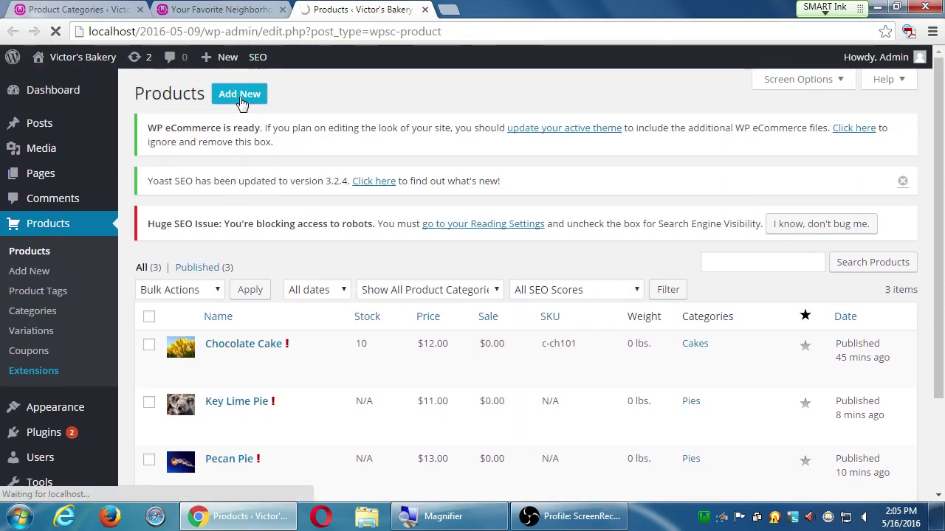
scroll(756, 328, down, 1)
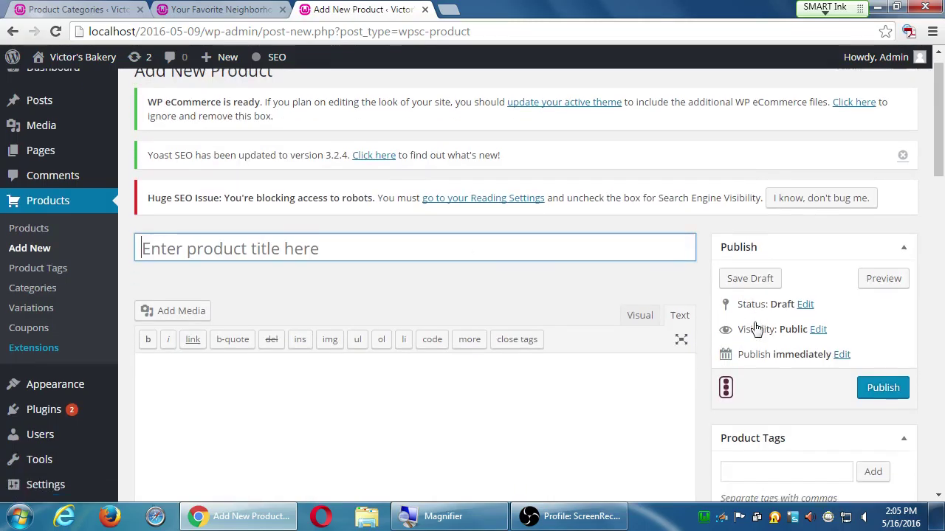
scroll(756, 328, down, 5)
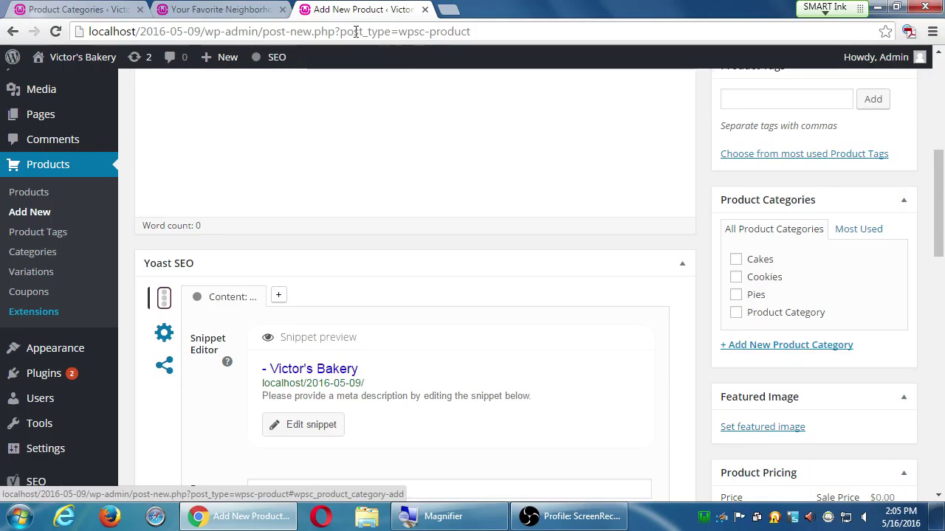
click(221, 9)
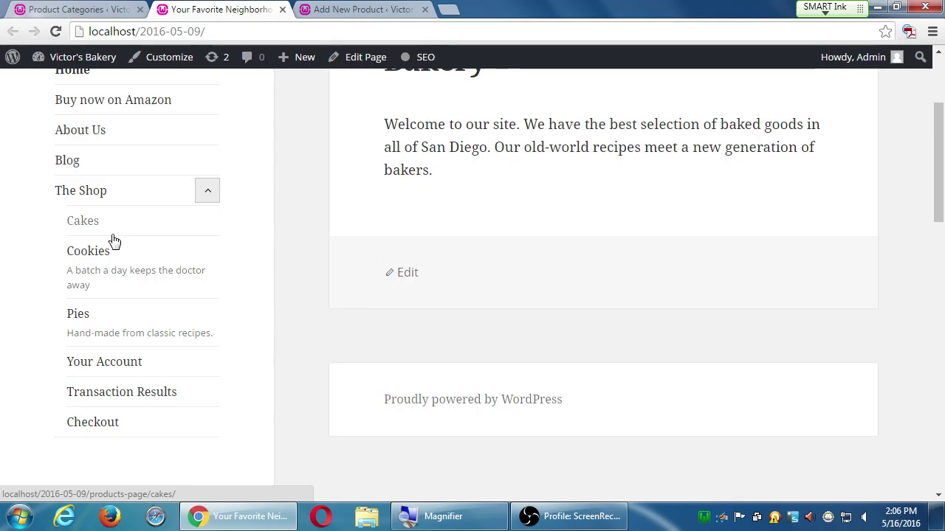
Return to the Product Categories tab, scroll to the category table, then switch back to the live site.
click(66, 8)
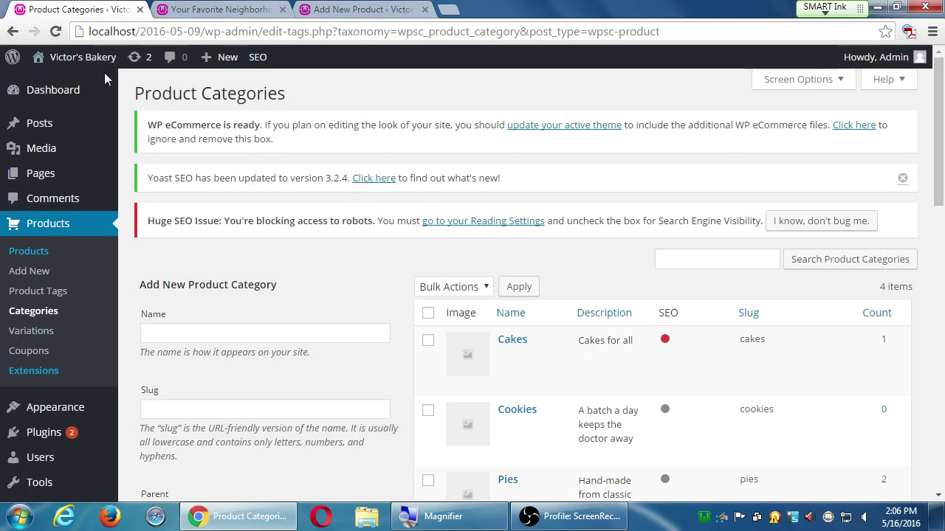
scroll(297, 298, down, 3)
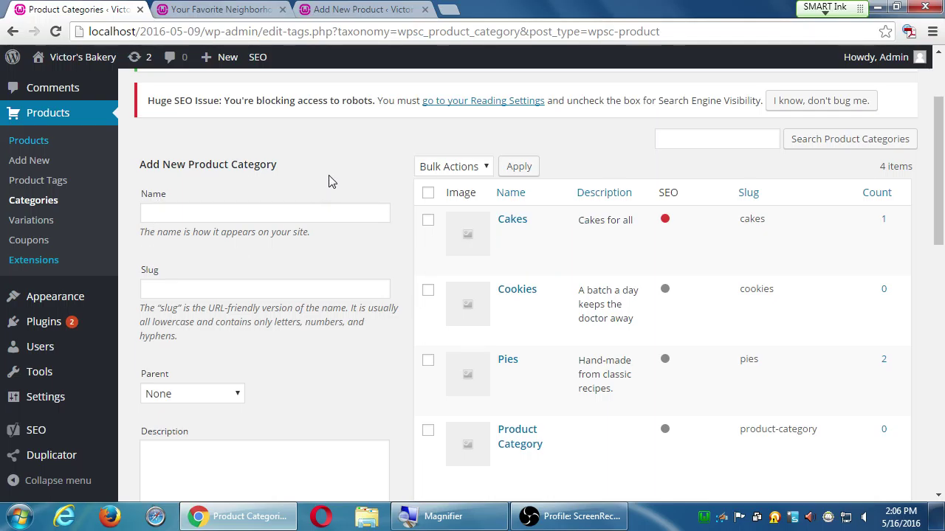
click(237, 8)
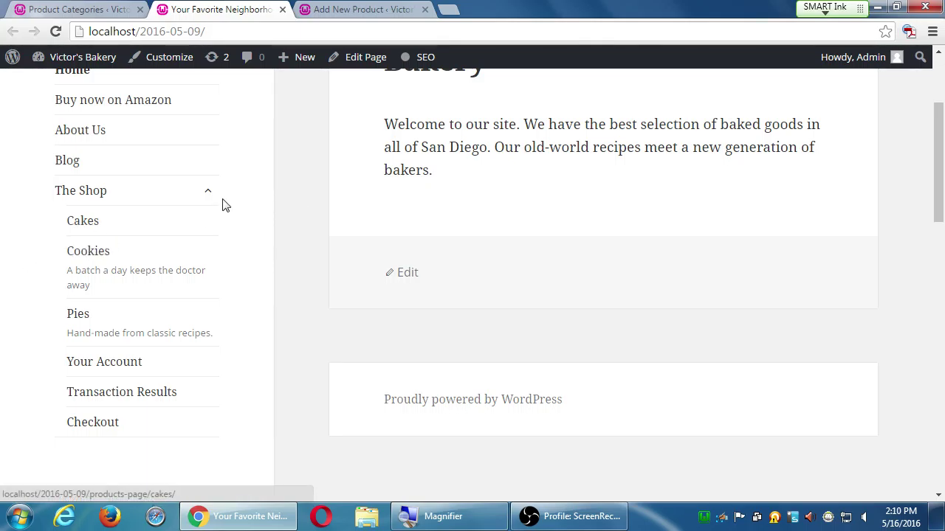
Open Menus from the site's admin-bar menu and scroll to The Shop's Cakes, Cookies and Pies sub-items.
mouse_move(81, 65)
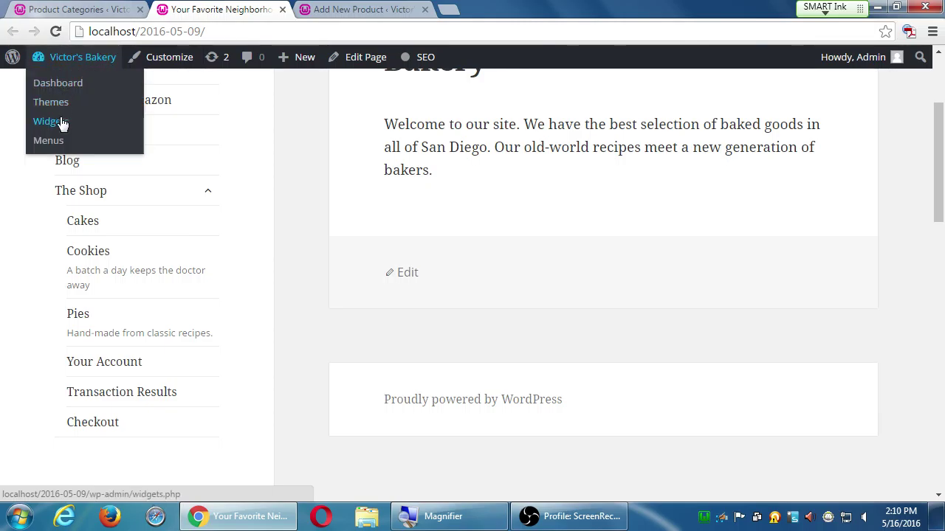
click(47, 142)
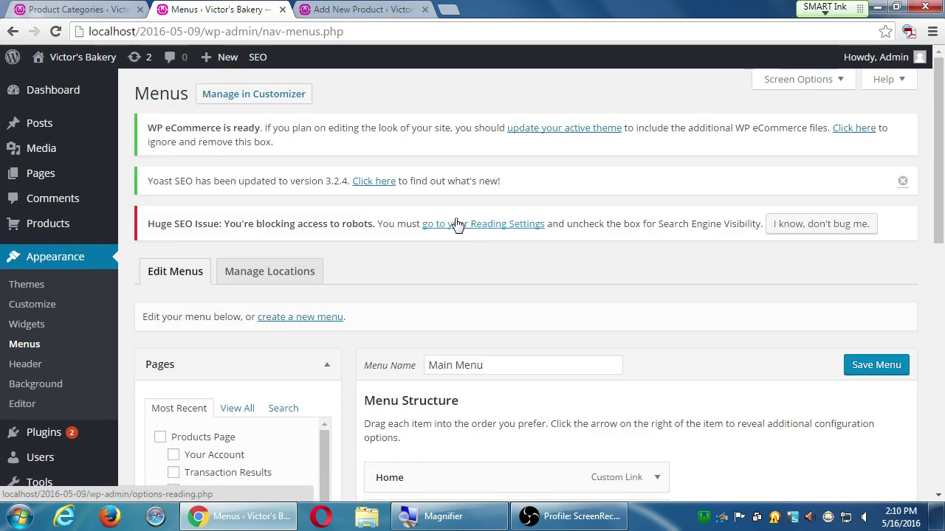
scroll(696, 333, down, 4)
scroll(712, 335, down, 1)
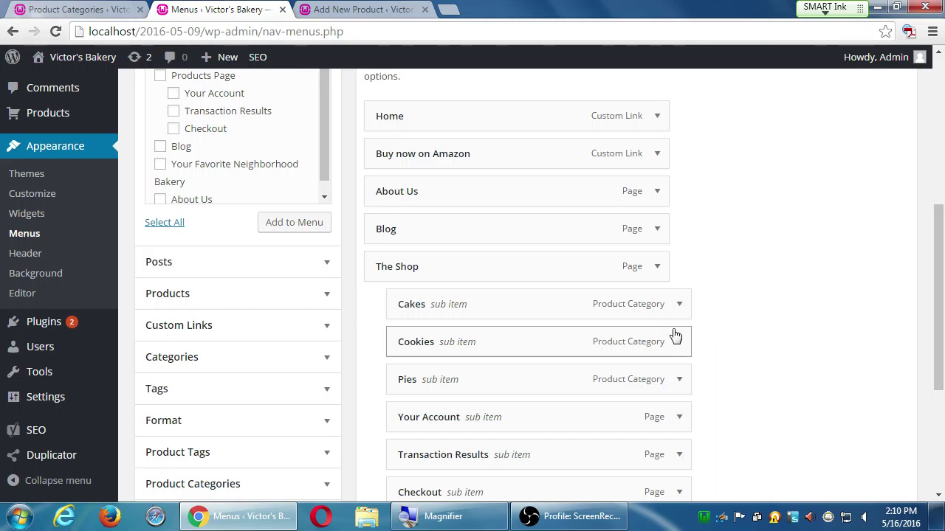
Give the Cakes menu item the description 'Cakes for all occasions', correcting the misspelling, and save the menu.
click(679, 309)
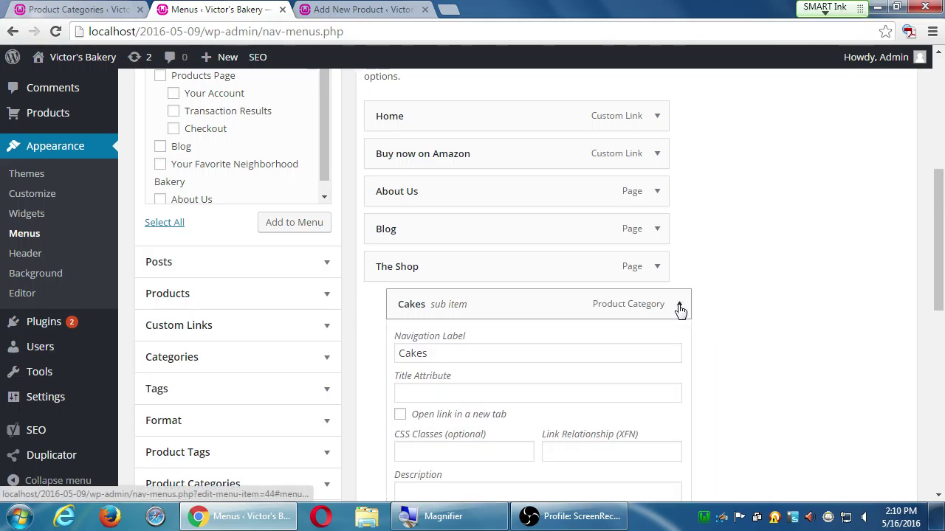
scroll(679, 308, down, 1)
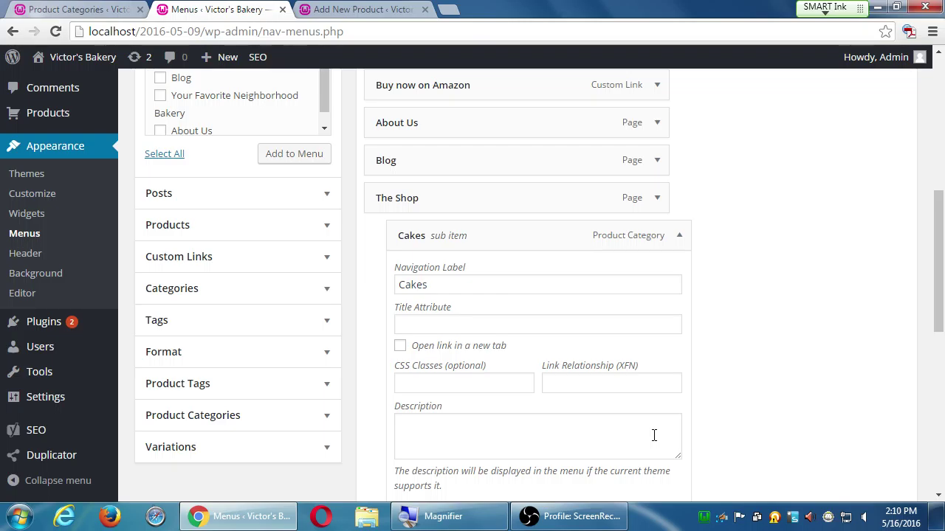
click(653, 435)
text(Cakes for all)
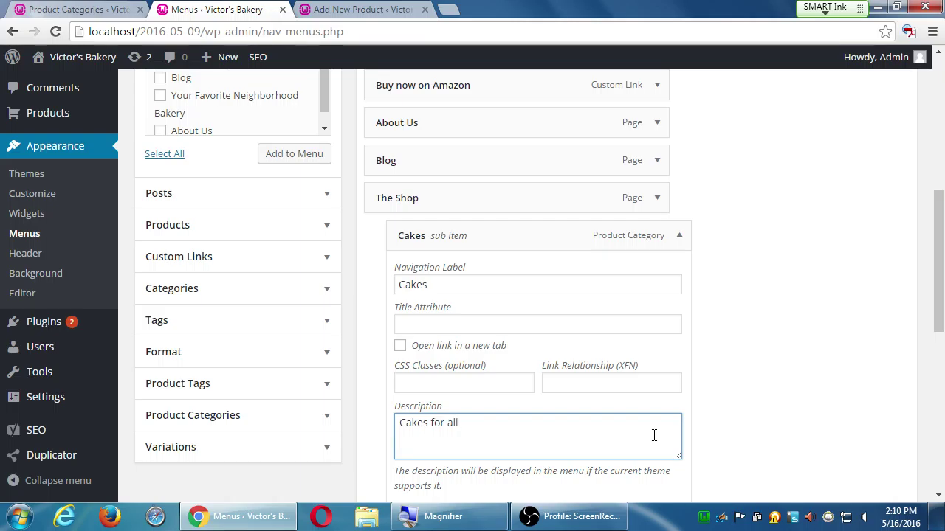
text( occ)
text(assions)
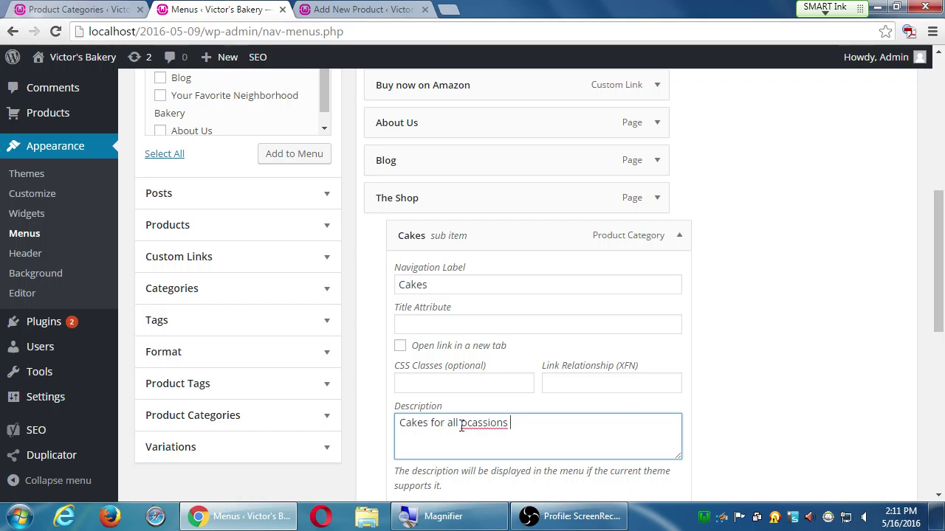
right_click(474, 426)
click(521, 128)
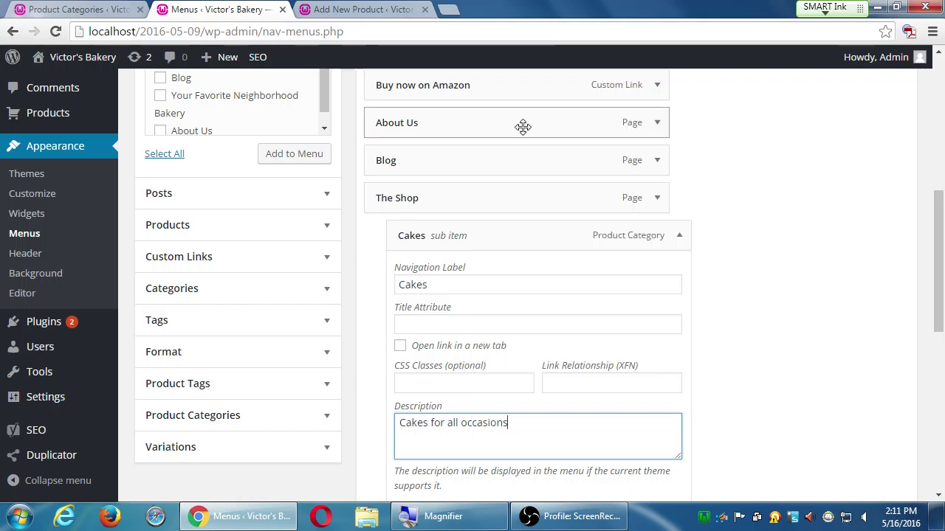
scroll(738, 251, down, 7)
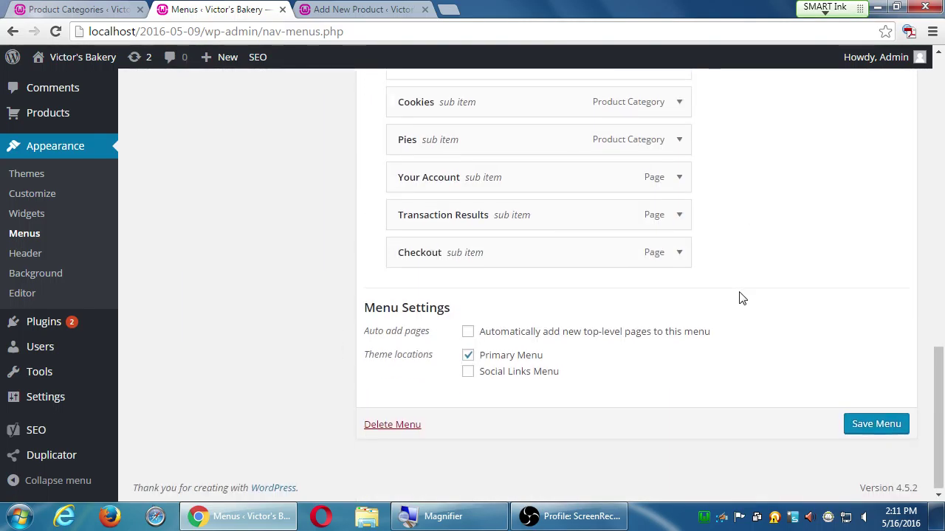
click(860, 443)
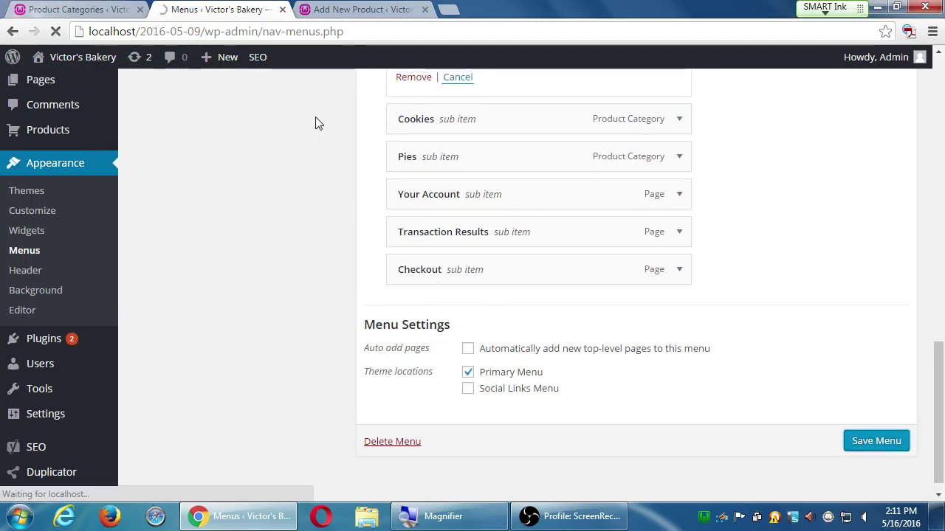
Visit the live bakery site and expand The Shop to see Cakes described 'Cakes for all occasions'.
click(362, 7)
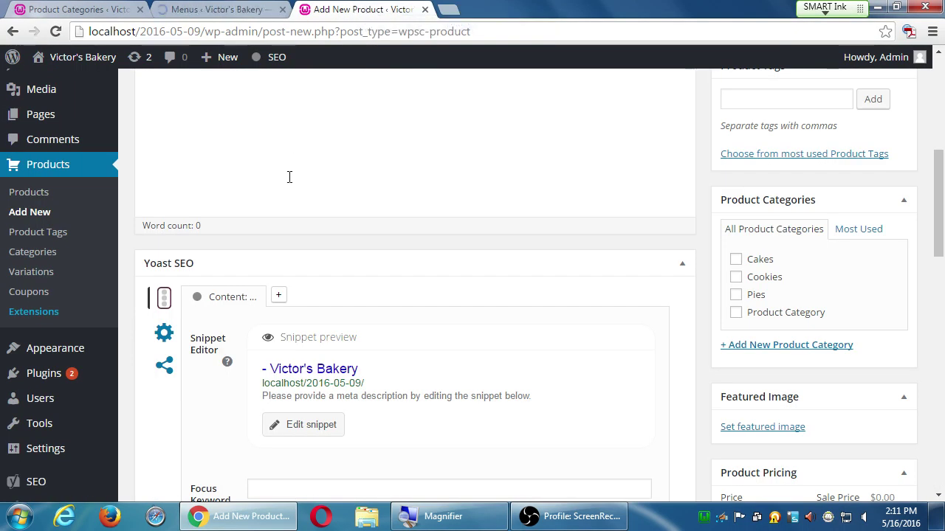
scroll(242, 314, up, 4)
scroll(242, 314, up, 3)
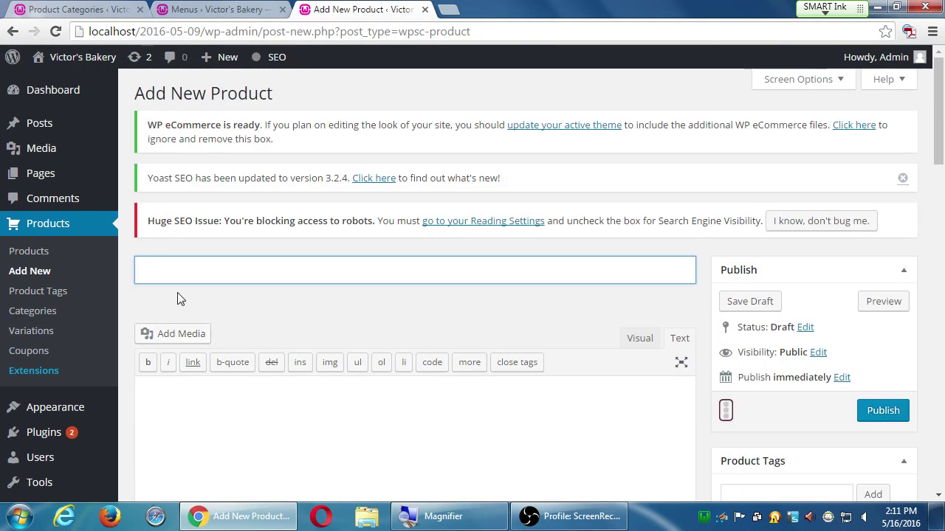
click(83, 57)
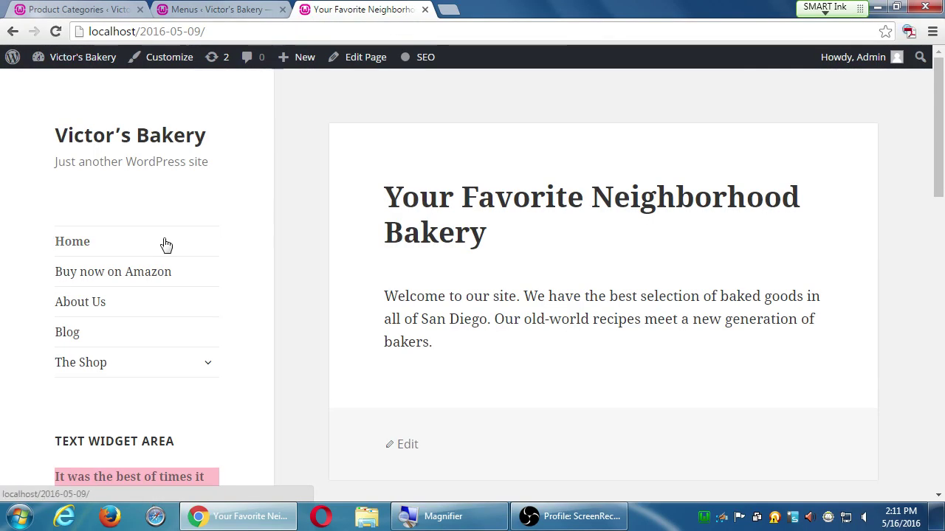
scroll(166, 244, down, 1)
click(206, 274)
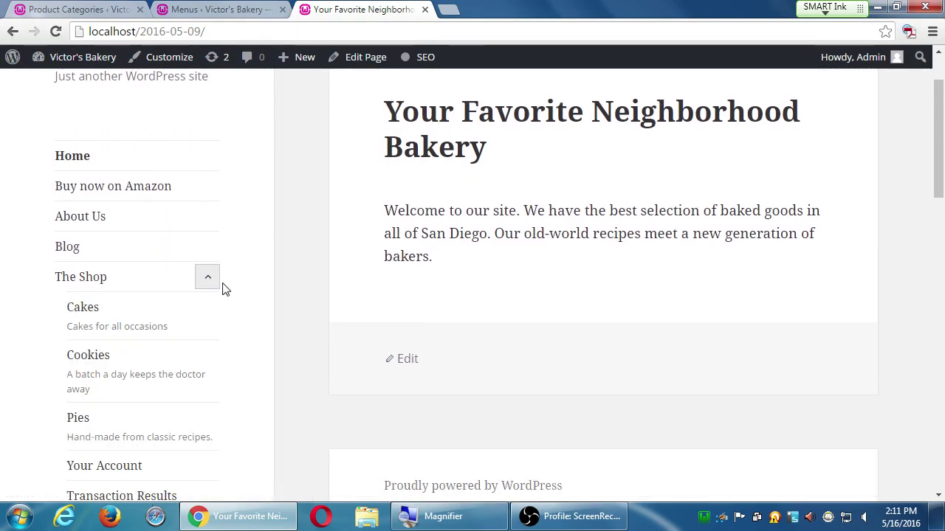
scroll(255, 310, down, 2)
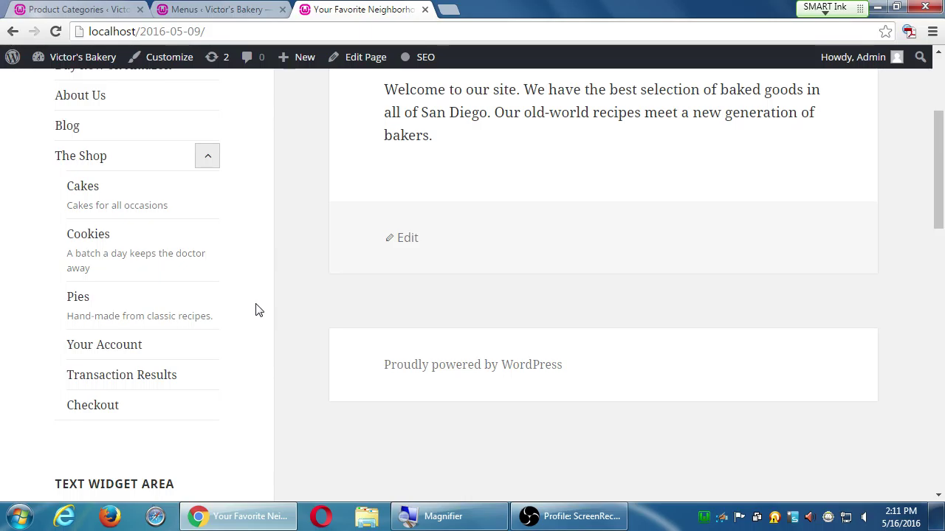
click(240, 9)
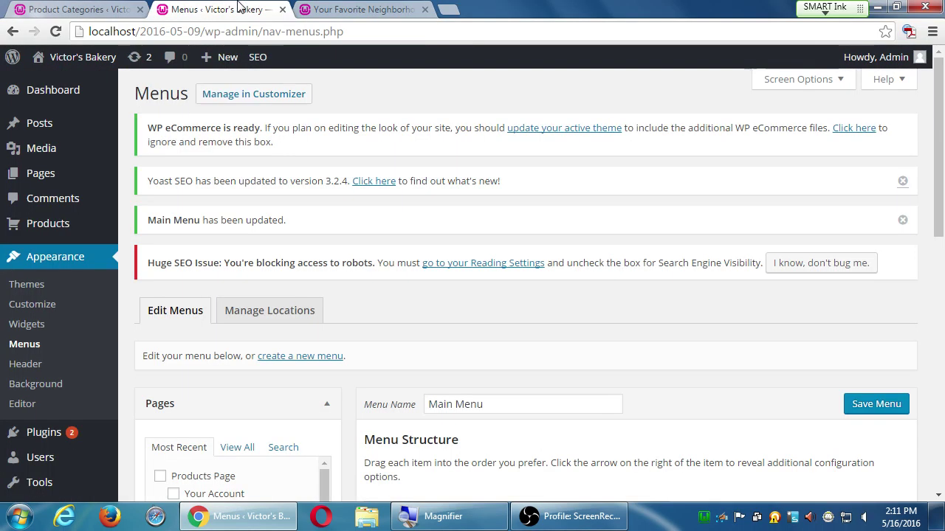
scroll(453, 251, down, 2)
scroll(725, 348, down, 4)
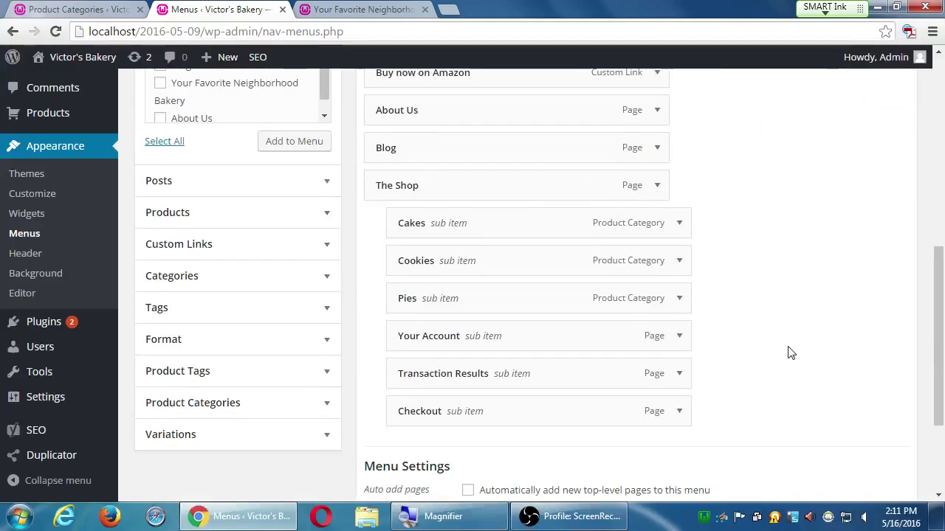
click(680, 265)
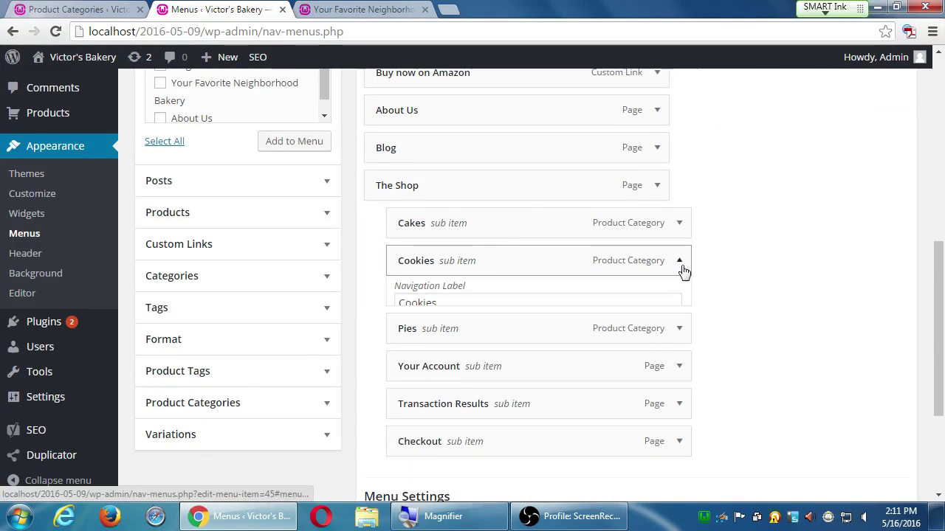
scroll(693, 315, down, 1)
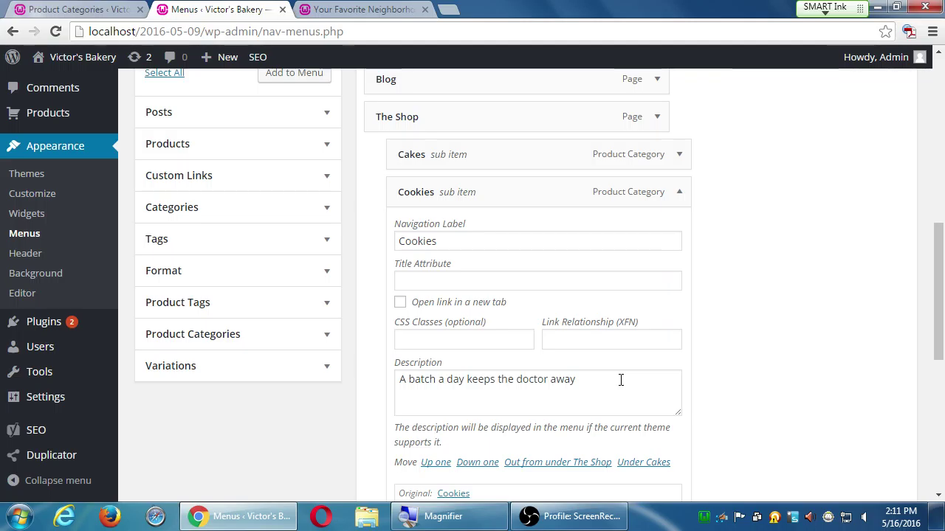
scroll(615, 118, up, 1)
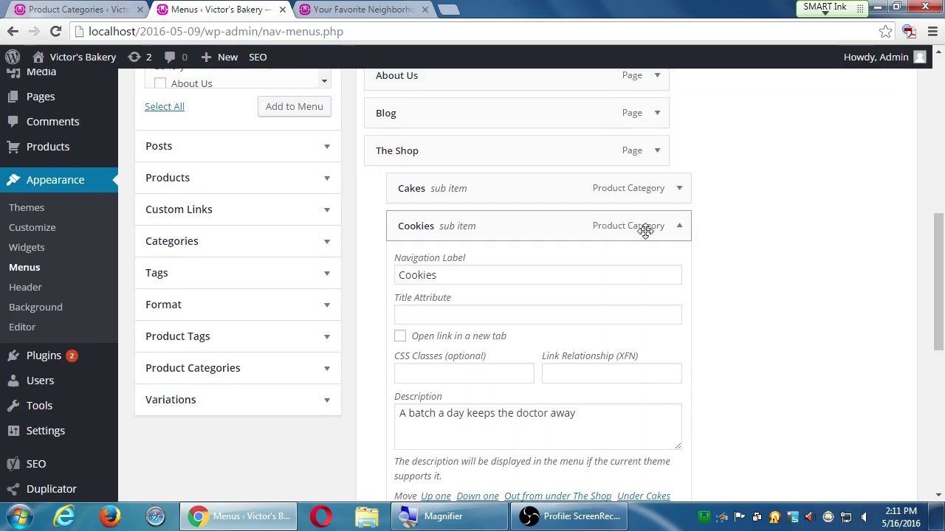
click(677, 229)
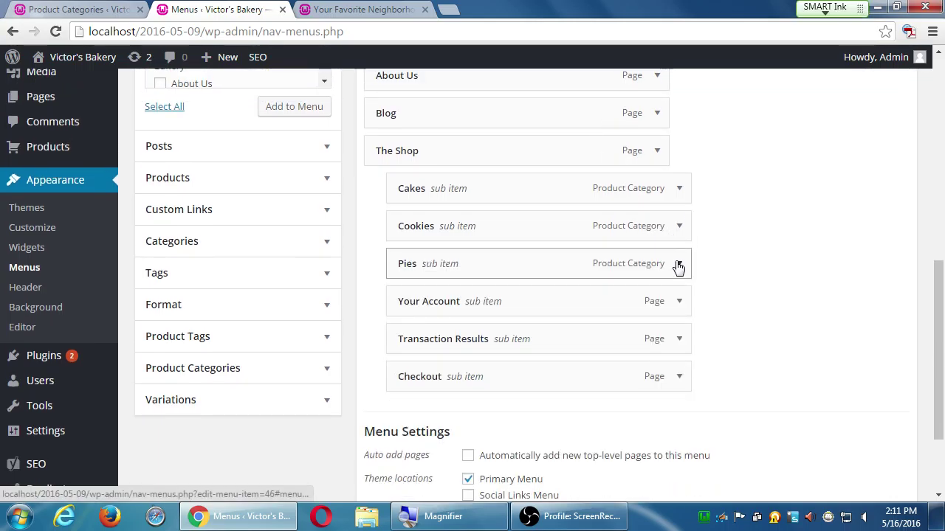
click(678, 263)
scroll(694, 303, down, 3)
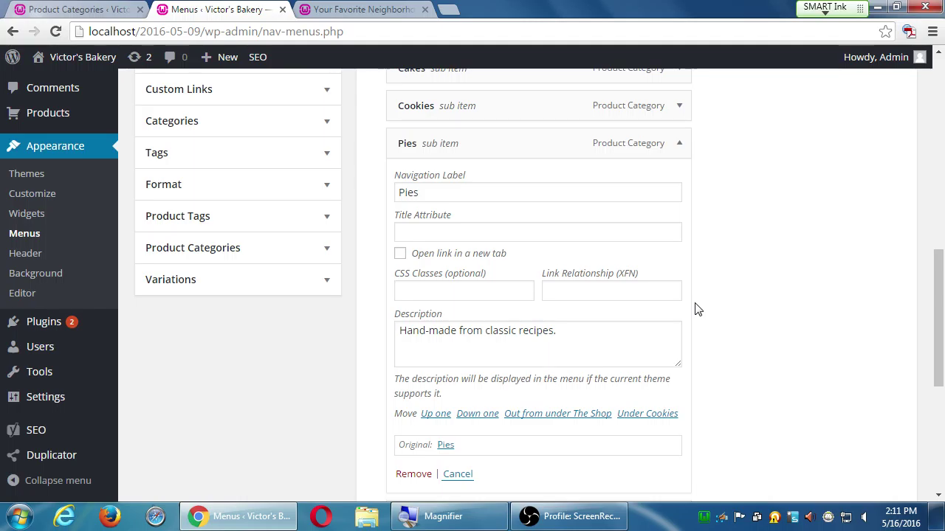
click(336, 9)
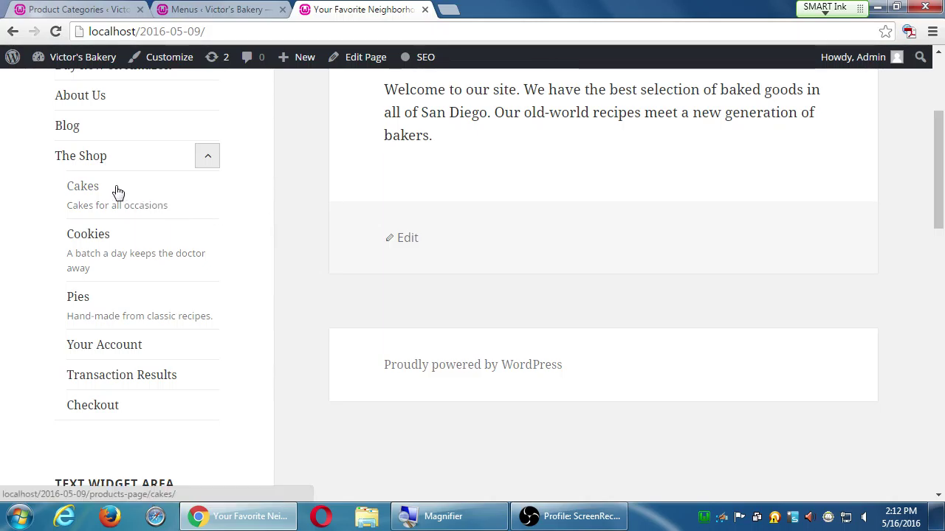
scroll(189, 273, up, 3)
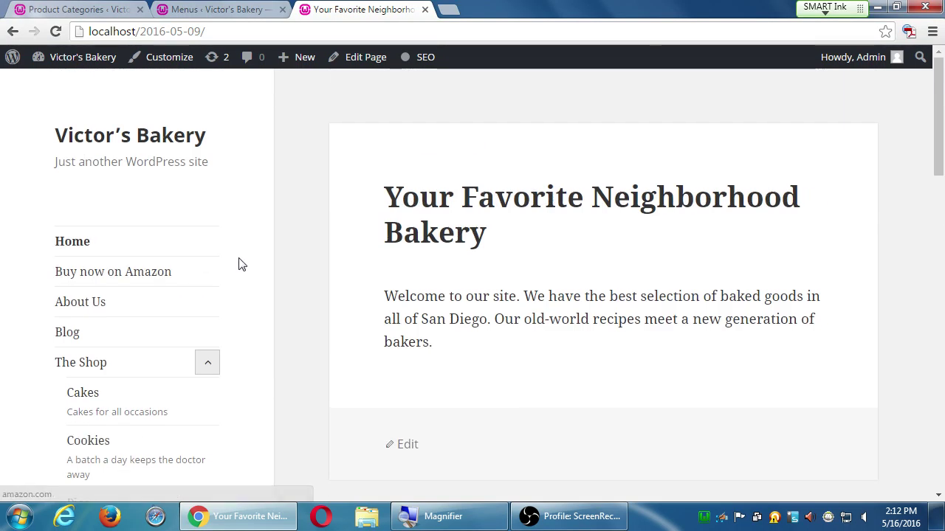
scroll(256, 266, down, 1)
scroll(257, 268, down, 15)
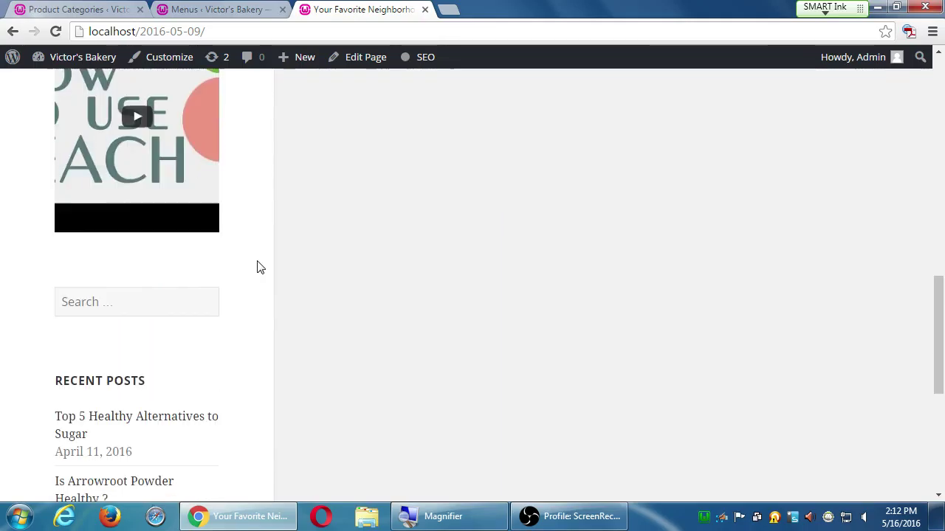
scroll(247, 269, up, 3)
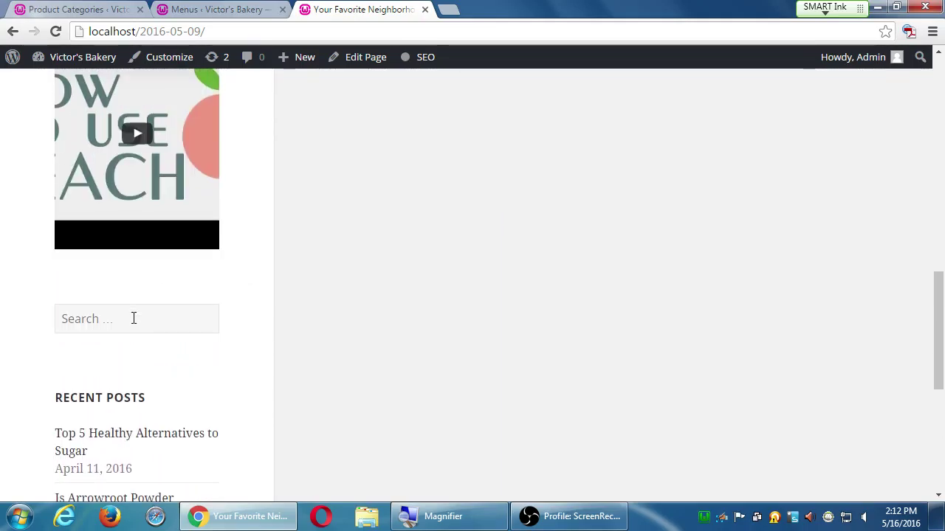
scroll(134, 321, up, 3)
scroll(135, 321, up, 10)
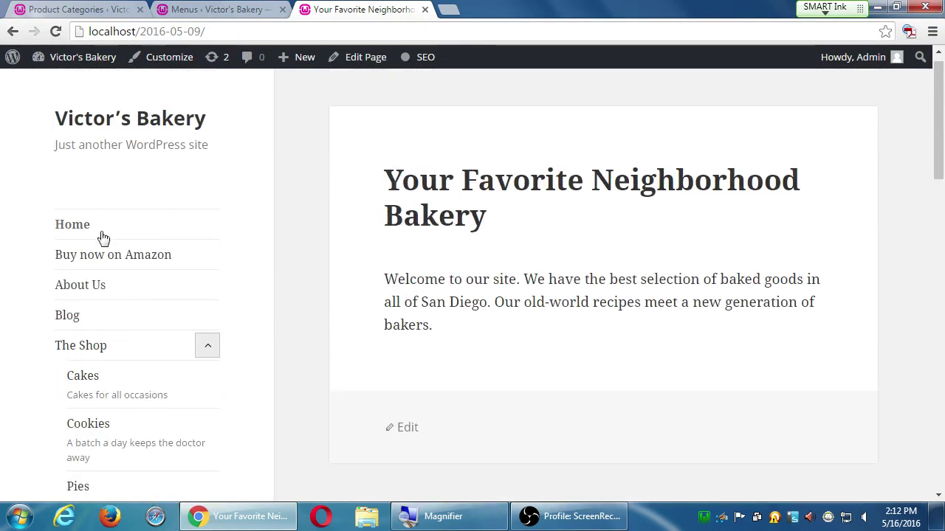
click(80, 233)
scroll(270, 228, down, 5)
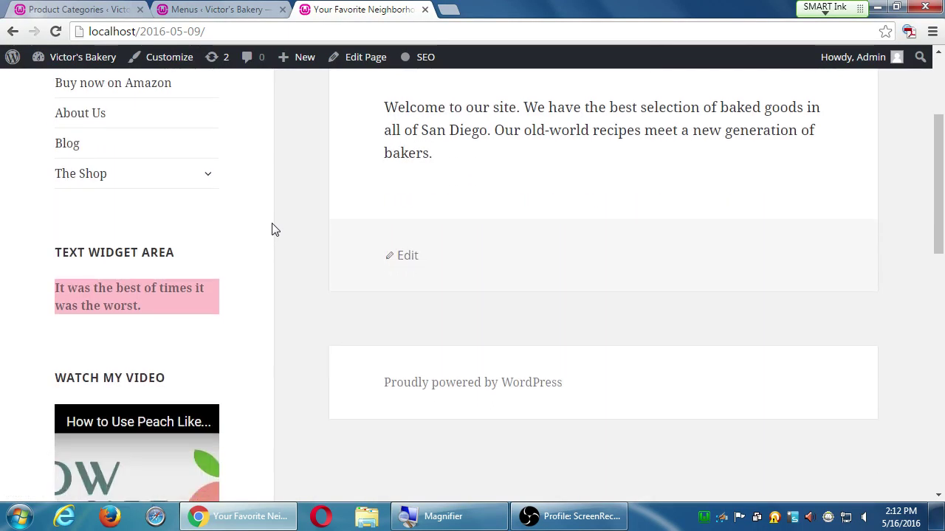
scroll(272, 228, down, 5)
scroll(133, 256, up, 3)
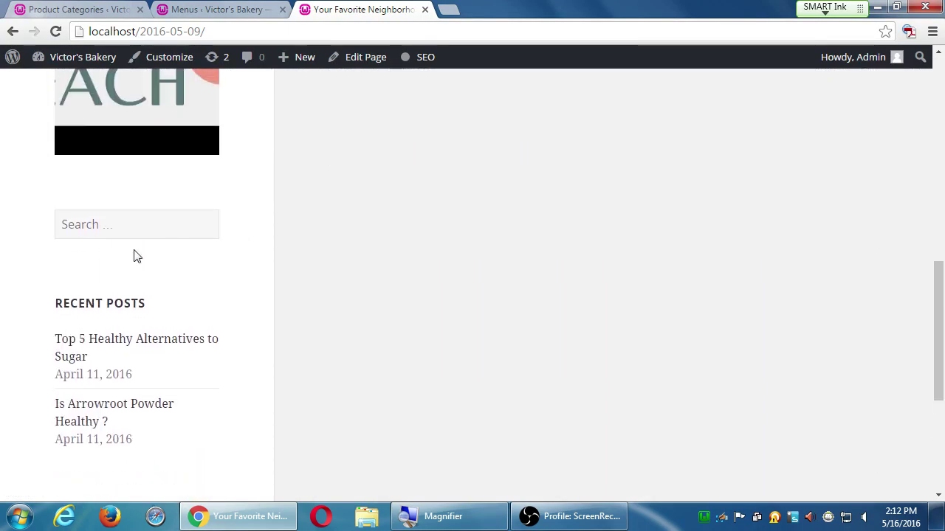
scroll(118, 220, up, 2)
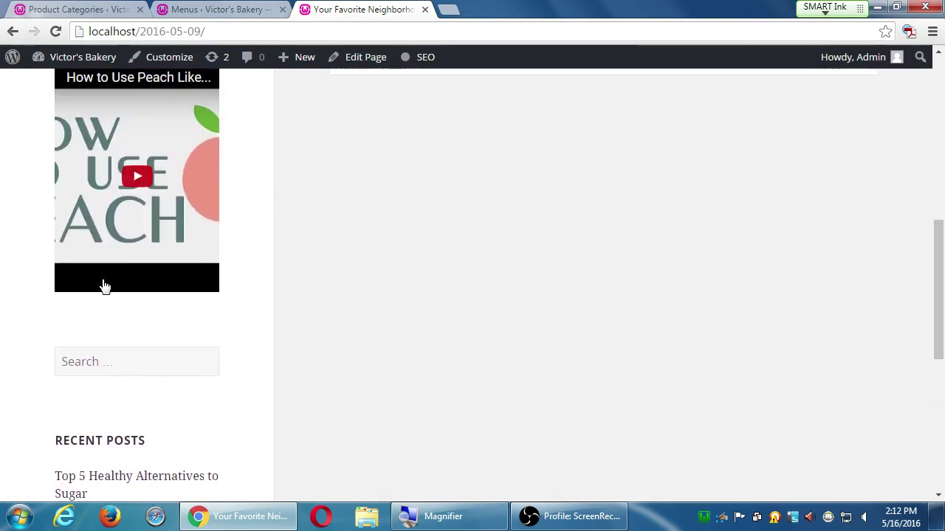
Search the site for 'Chocolate', review the results, and return to the home page.
click(122, 351)
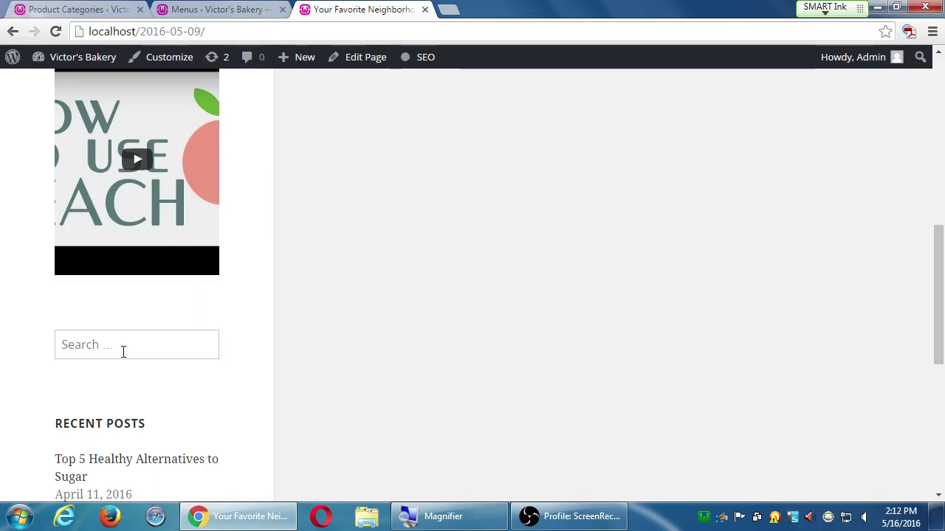
text(Chocolate)
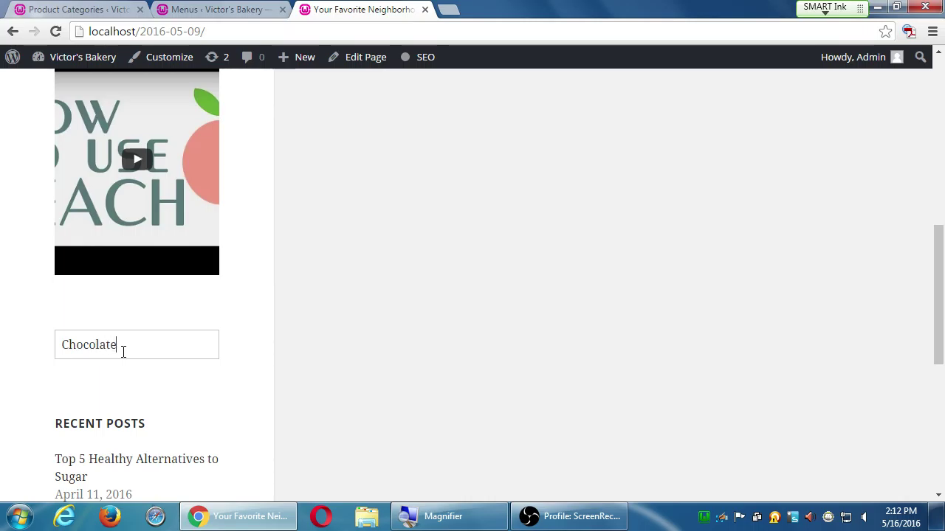
key(Return)
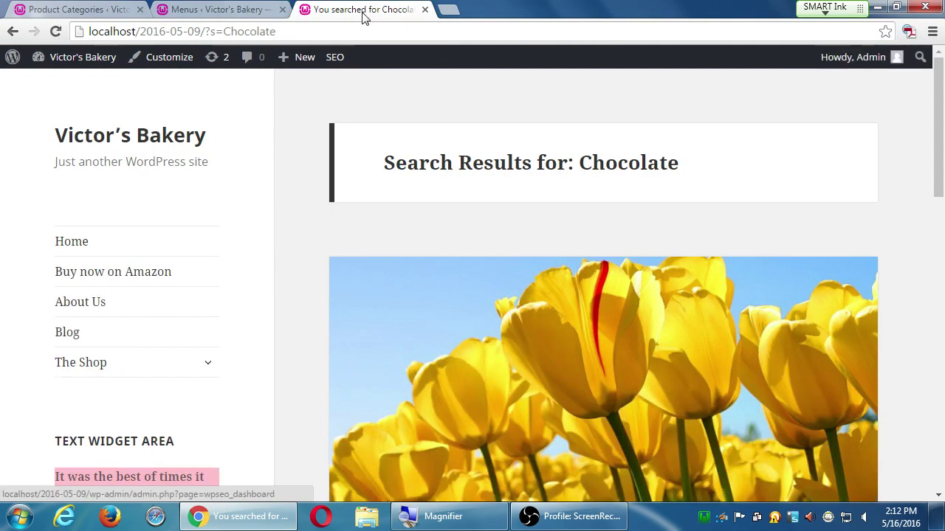
scroll(430, 177, down, 5)
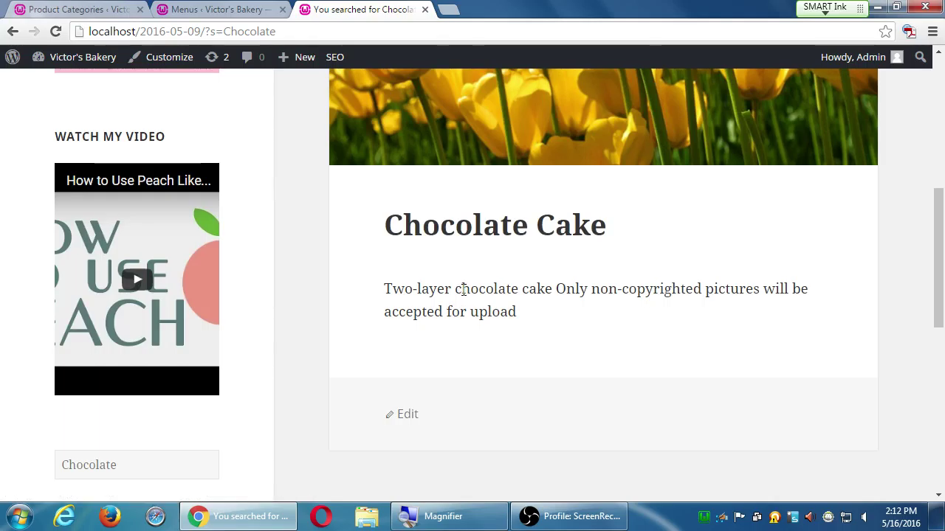
click(473, 235)
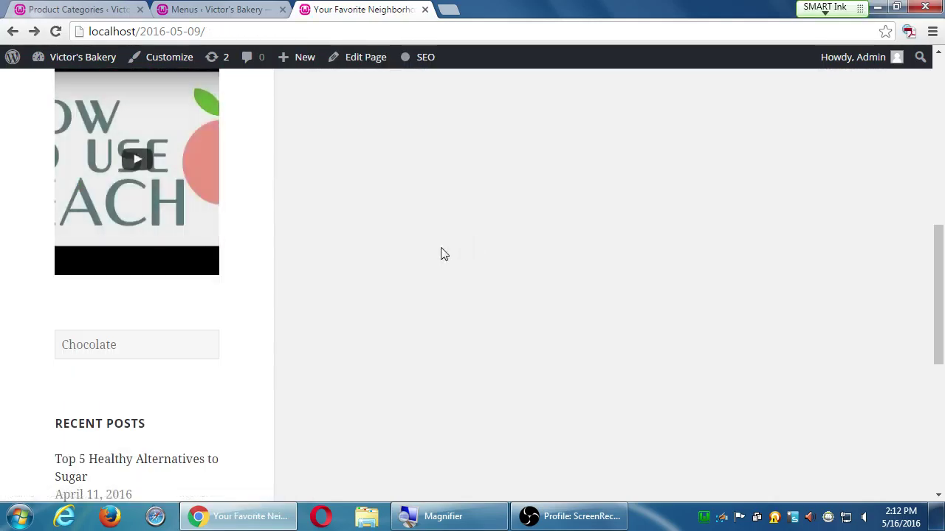
scroll(347, 259, down, 2)
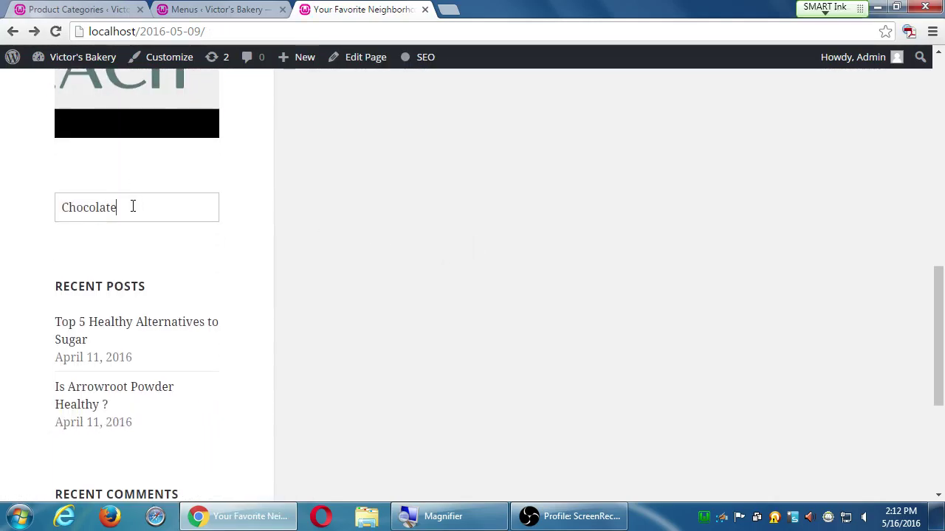
Replace the search term with 'pie' and scroll through the pie search results.
key(BackSpace)
key(BackSpace)
key(BackSpace)
key(BackSpace)
key(BackSpace)
key(BackSpace)
key(BackSpace)
key(BackSpace)
key(BackSpace)
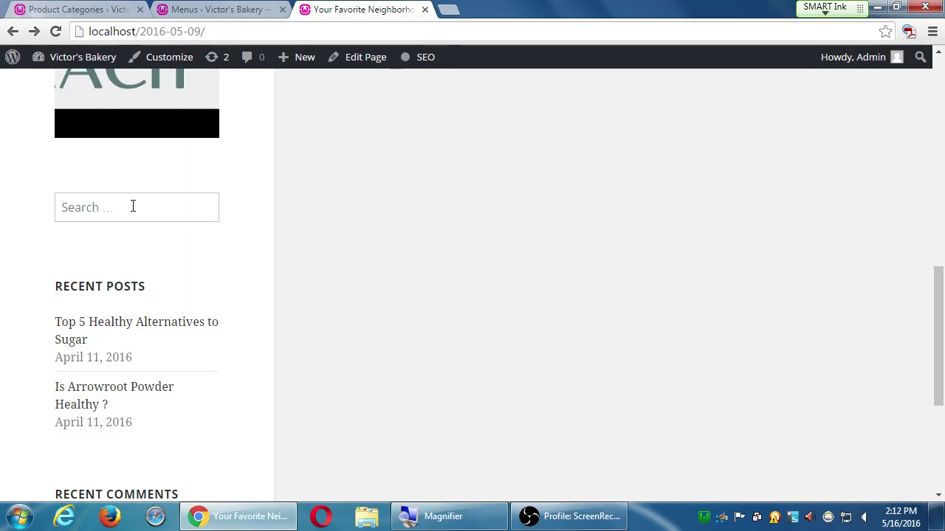
text(pie)
key(Return)
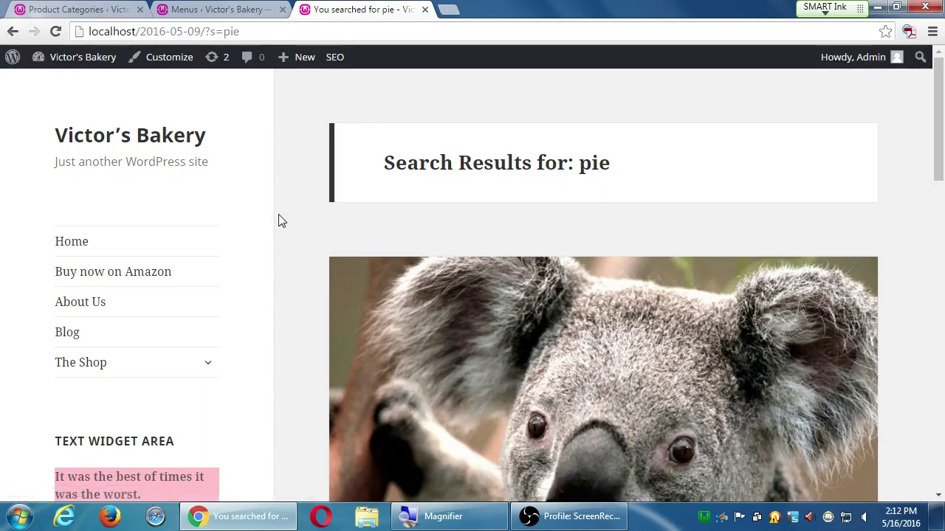
scroll(280, 220, down, 3)
scroll(354, 213, down, 10)
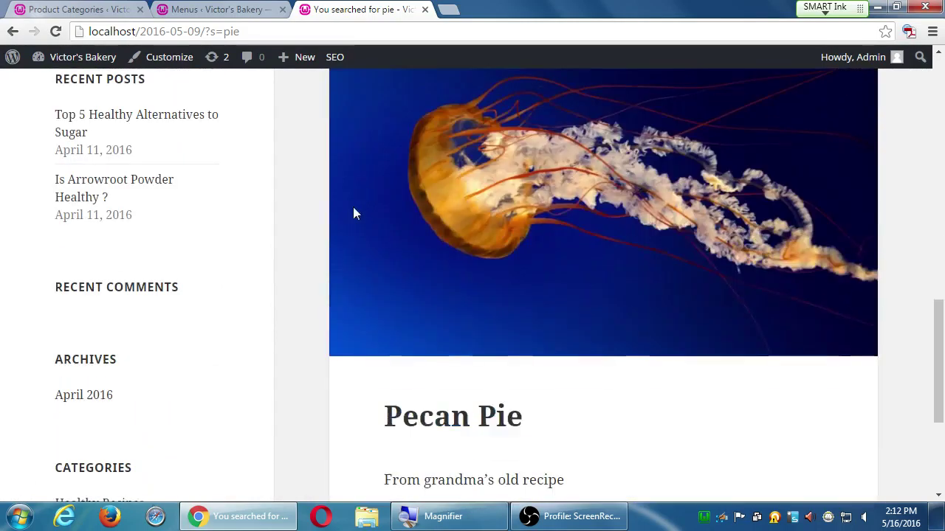
scroll(428, 243, down, 1)
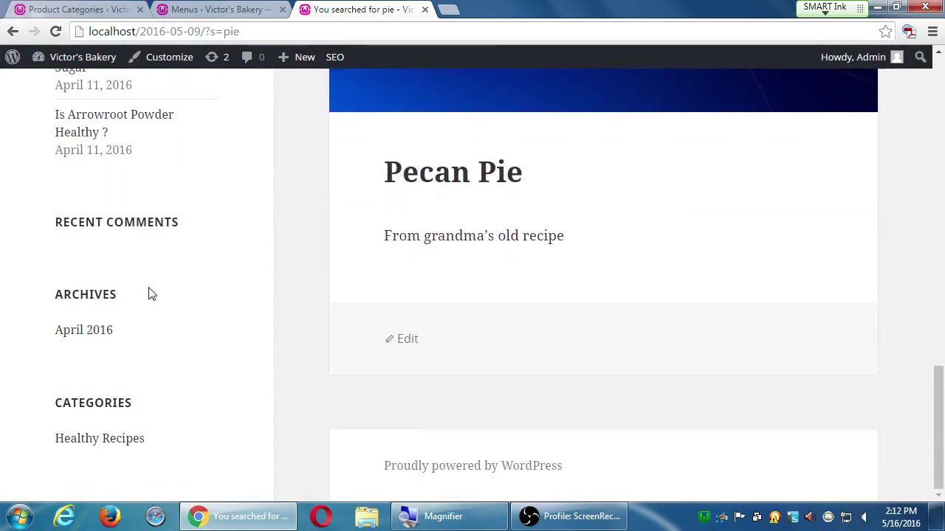
scroll(155, 291, up, 2)
scroll(159, 291, up, 3)
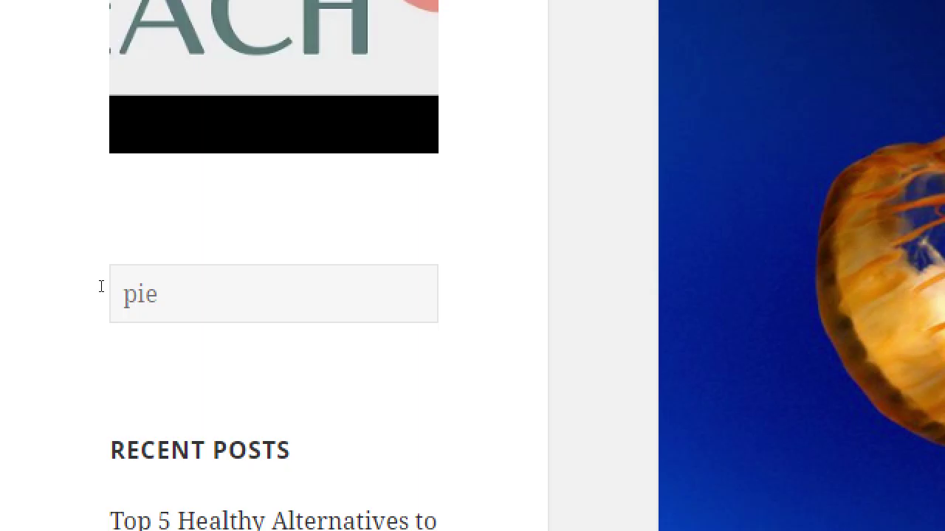
key(super+minus)
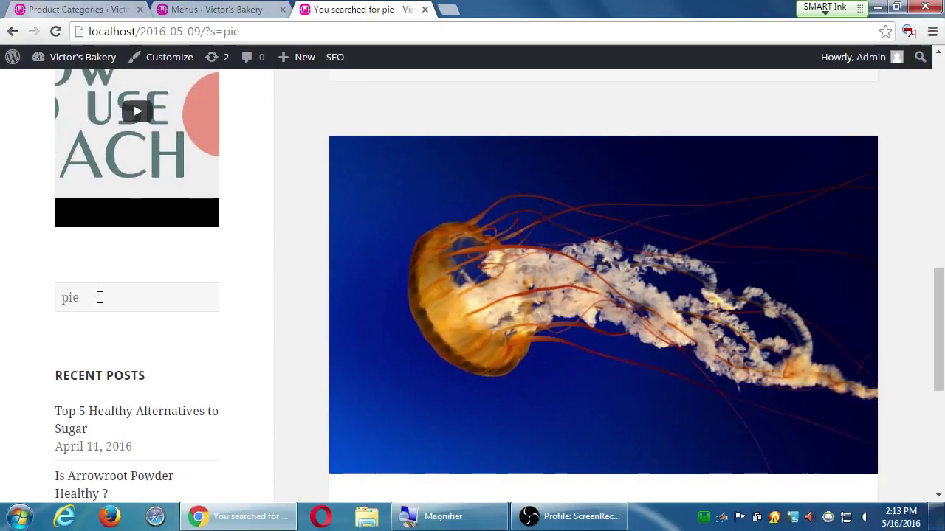
Go to the admin Dashboard, then open the Products list showing Chocolate Cake, Key Lime Pie and Pecan Pie.
mouse_move(76, 59)
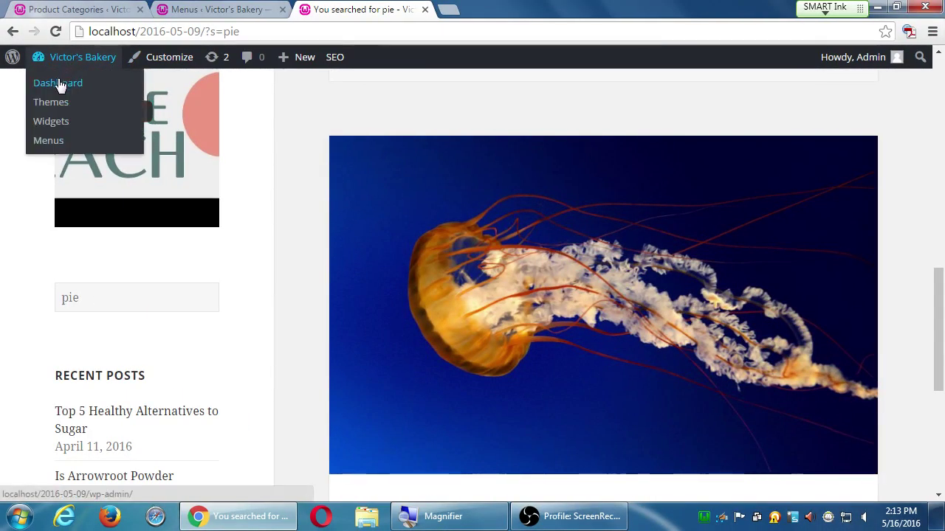
click(61, 85)
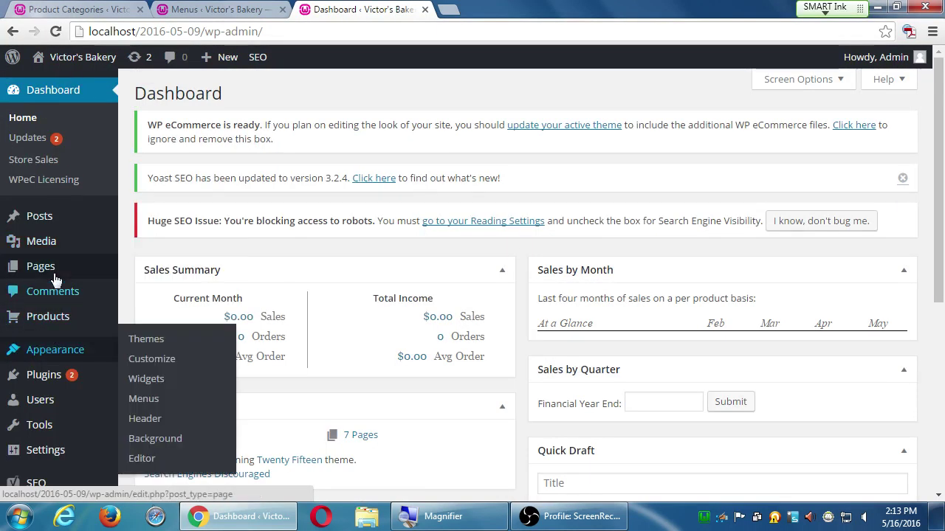
mouse_move(57, 260)
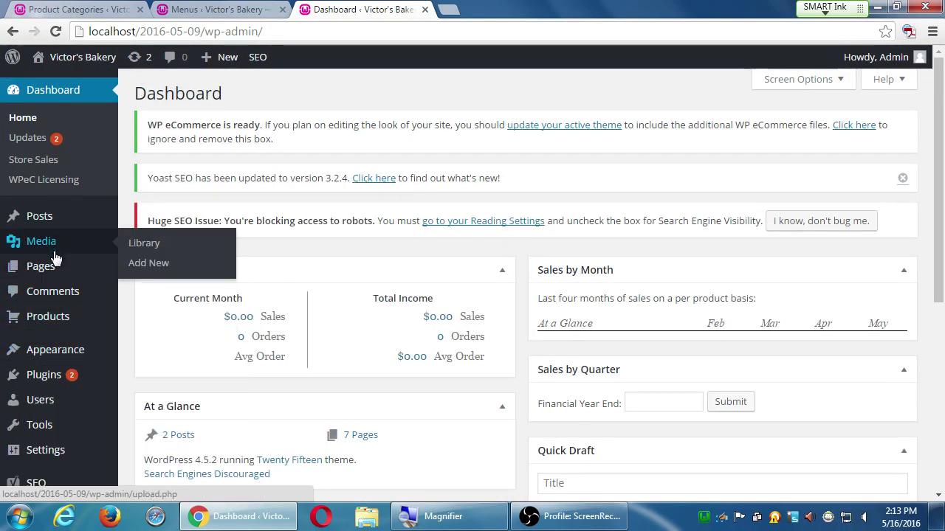
mouse_move(63, 323)
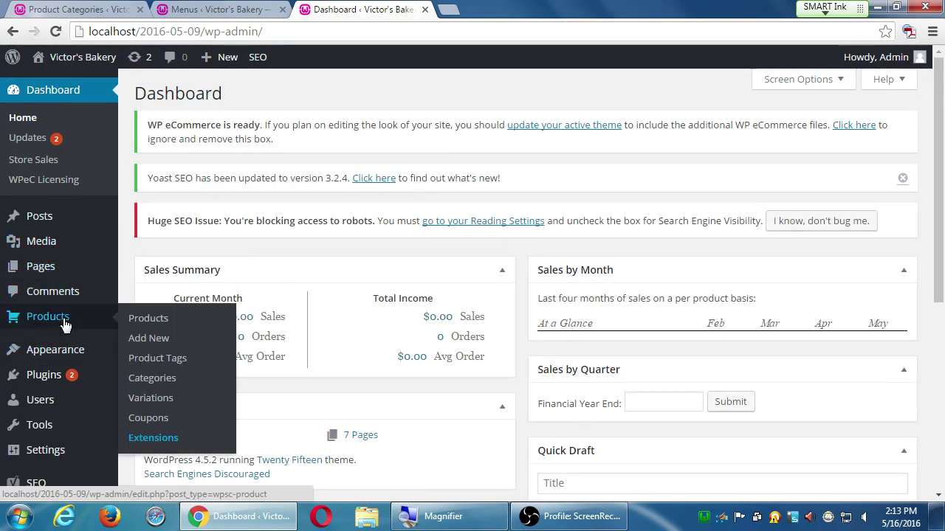
click(150, 322)
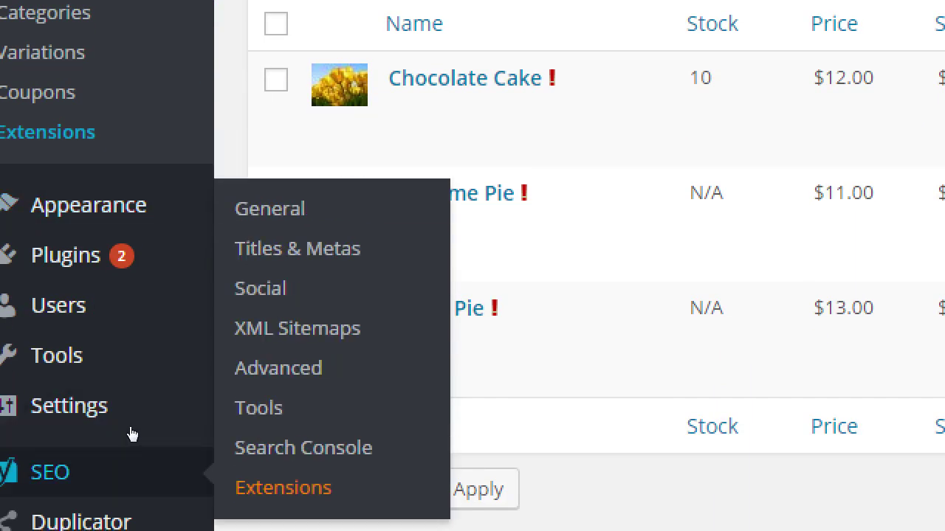
mouse_move(79, 393)
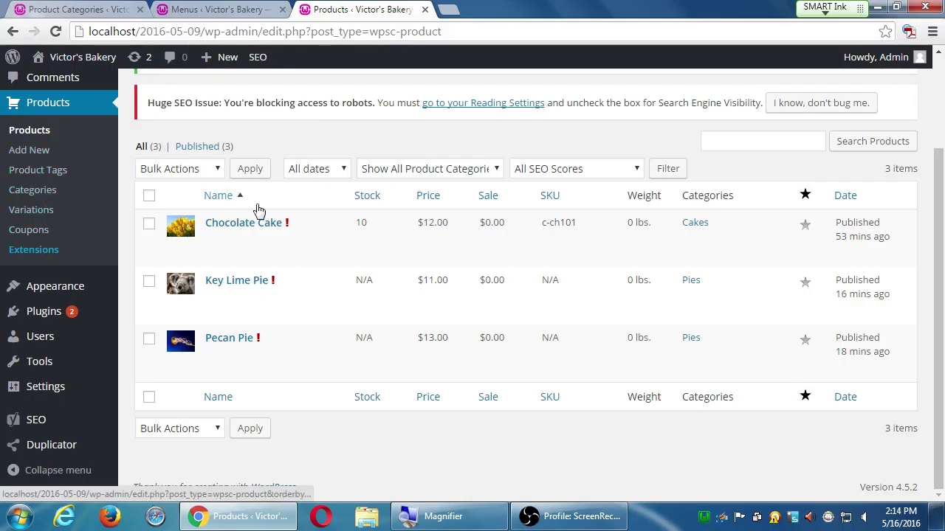
scroll(373, 221, up, 2)
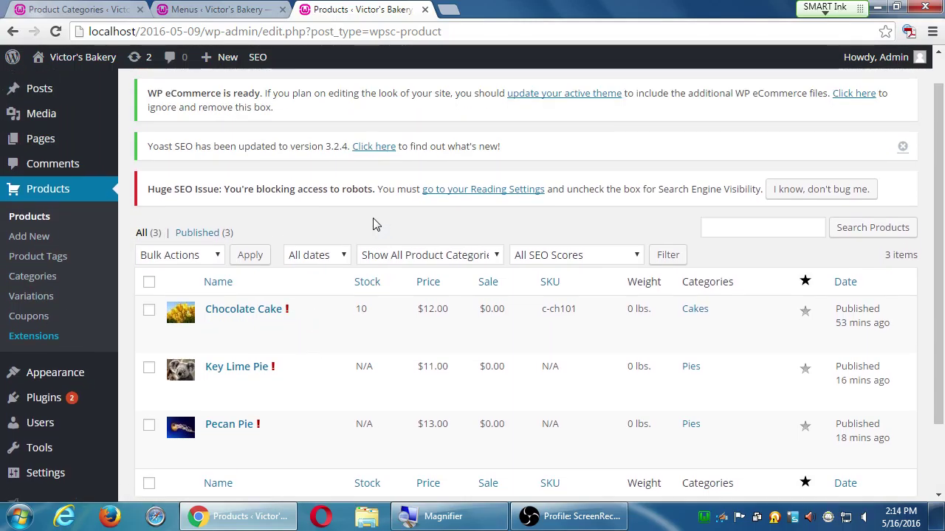
scroll(685, 224, up, 1)
Open and close the Products list's Screen Options panel.
click(808, 85)
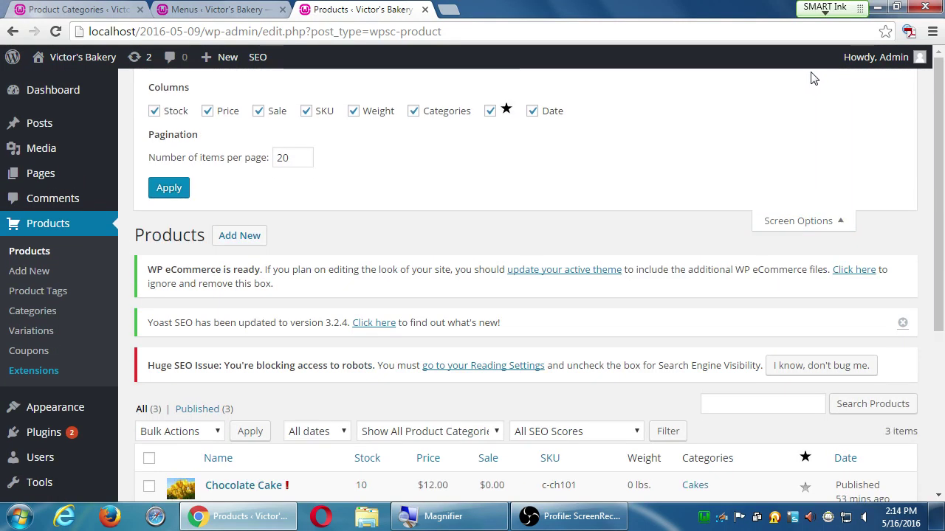
click(781, 229)
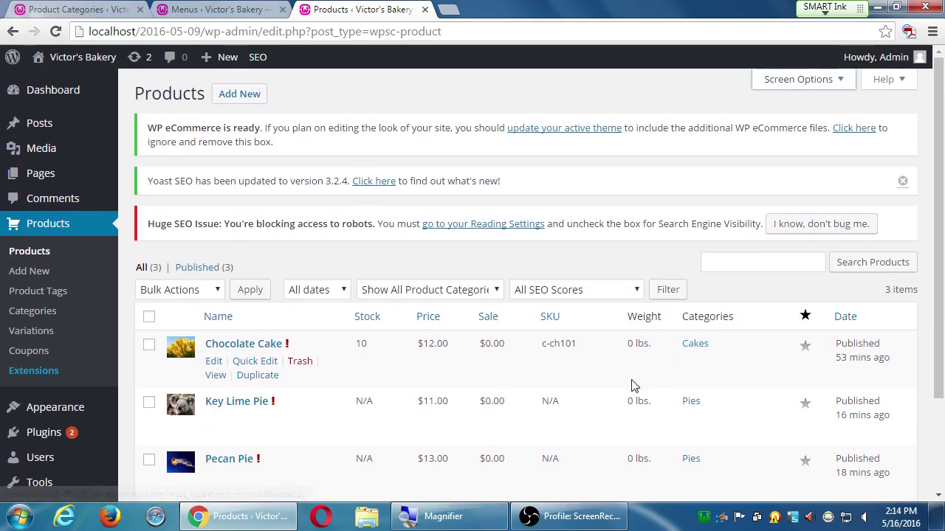
scroll(631, 385, down, 2)
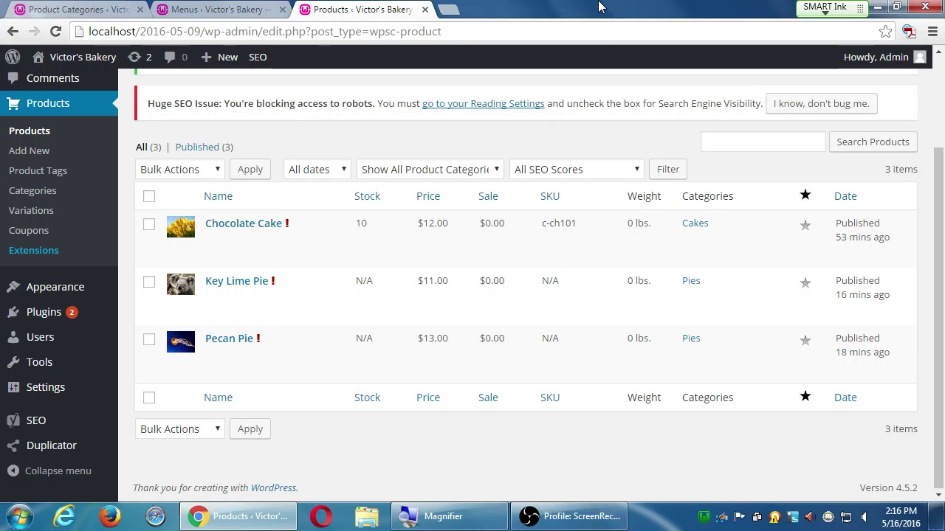
click(161, 170)
Tick Chocolate Cake, Key Lime Pie and Pecan Pie, ending with all products selected via the header checkbox.
click(280, 144)
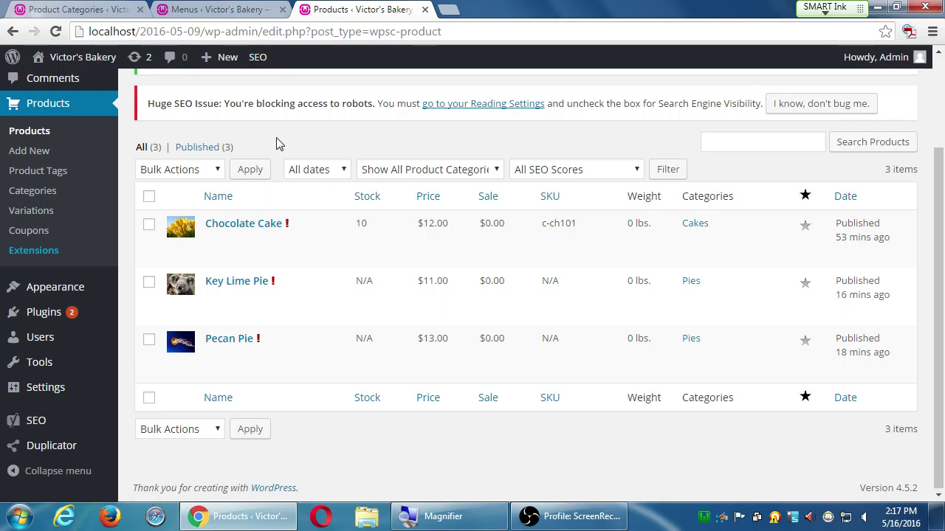
click(149, 225)
click(149, 282)
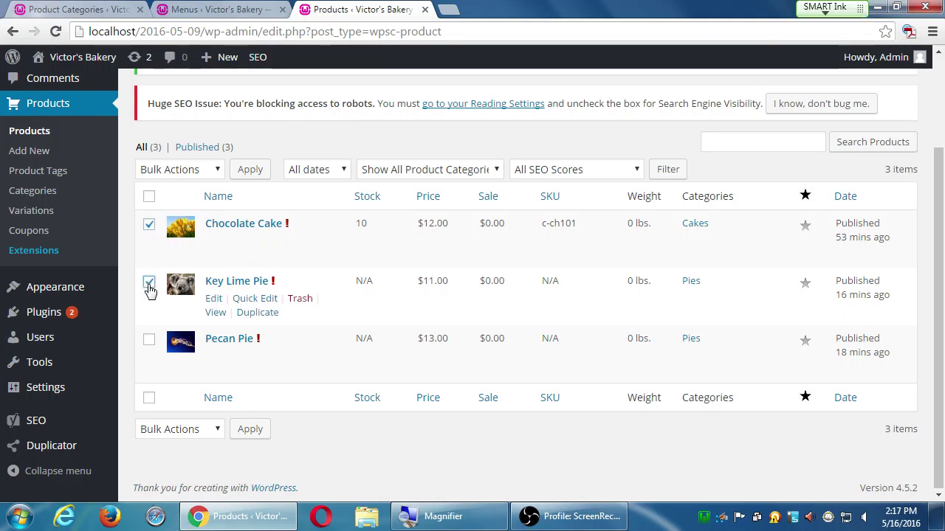
click(149, 341)
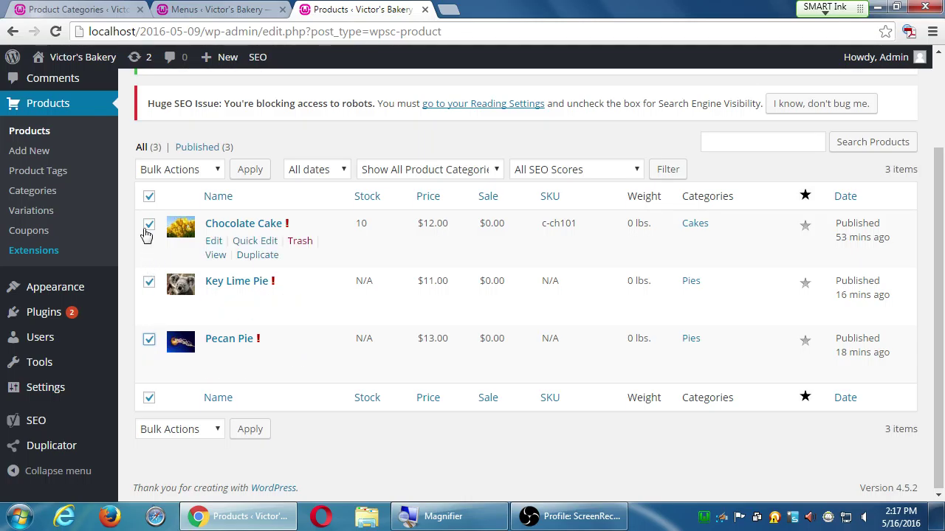
click(148, 198)
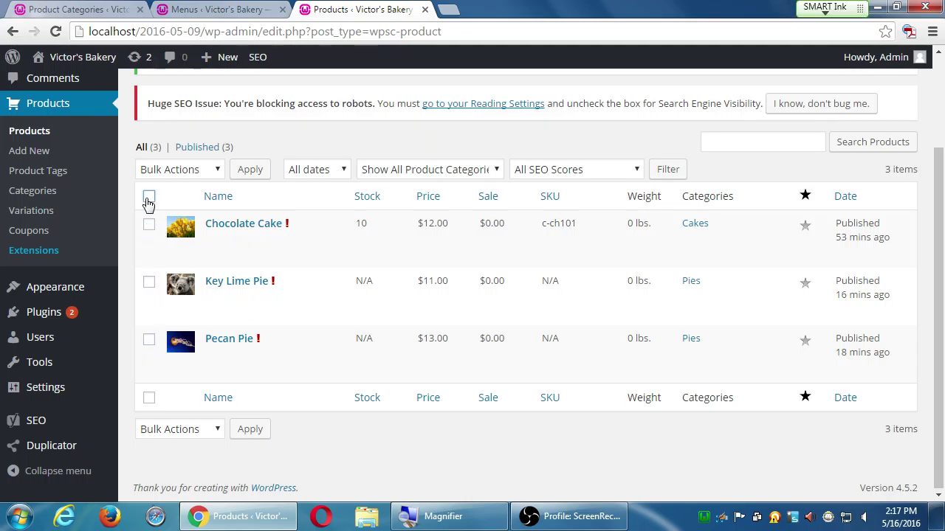
click(148, 198)
click(148, 198)
click(148, 198)
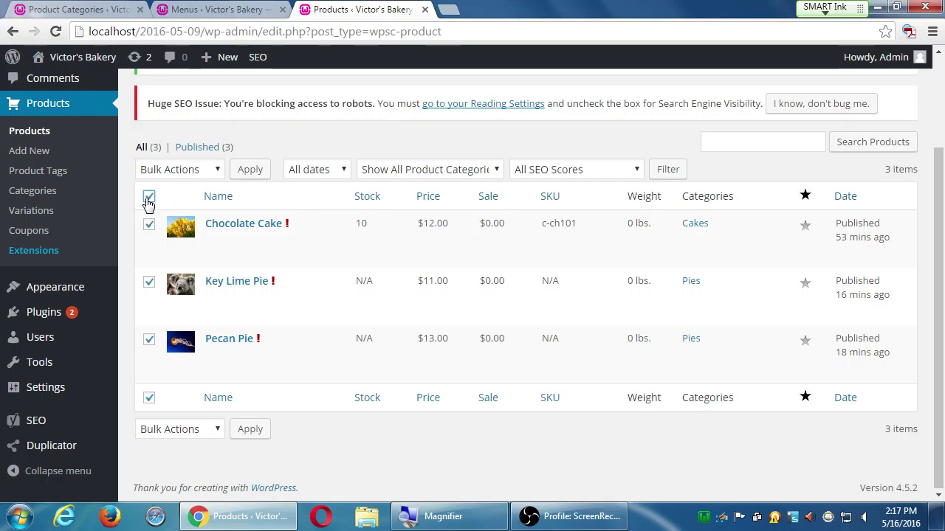
Reselect all three bakery products and choose Edit as the bulk action.
click(148, 198)
click(148, 198)
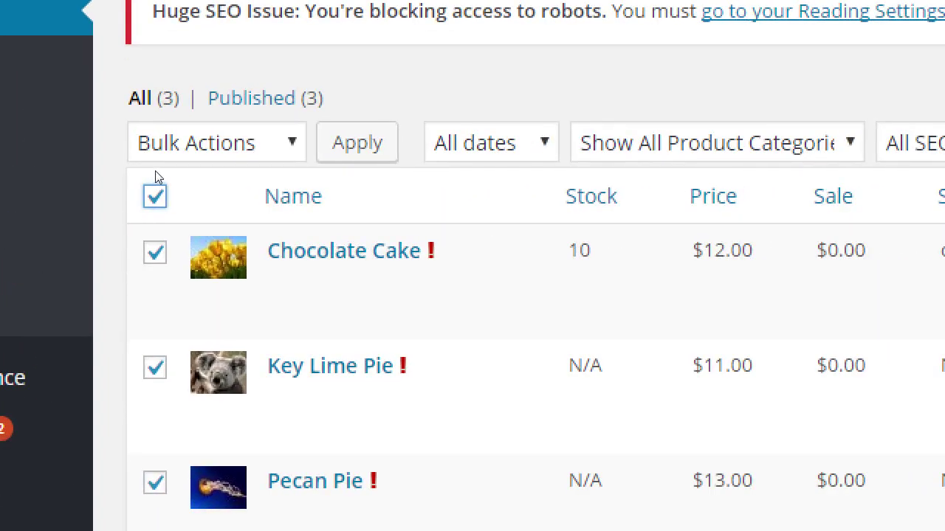
click(157, 143)
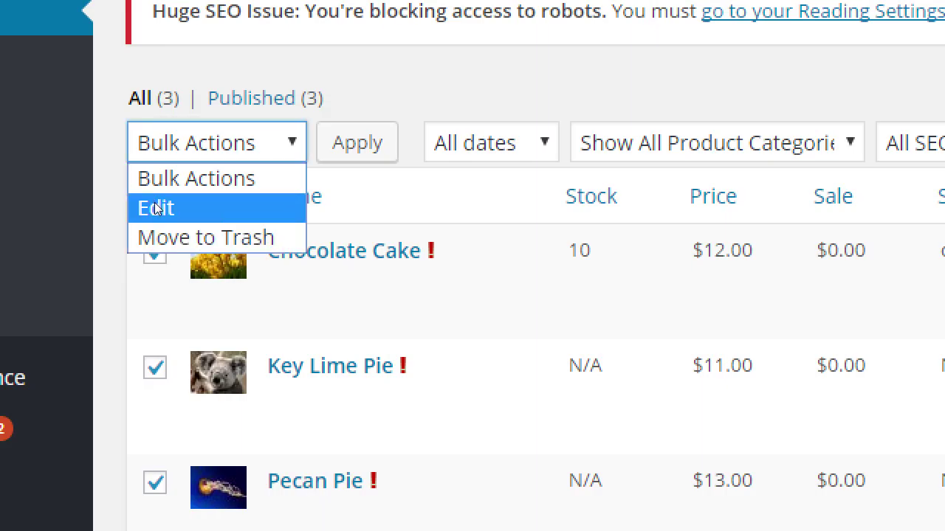
click(157, 210)
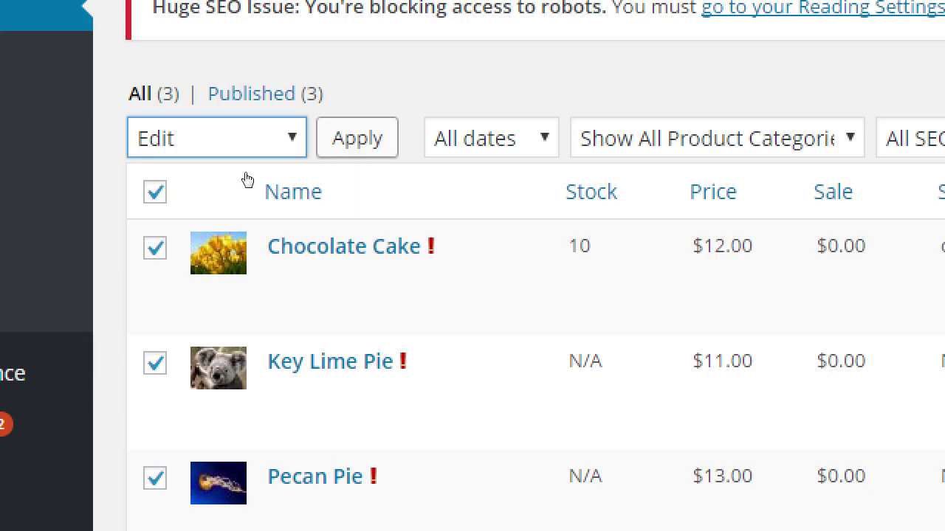
Apply the Edit bulk action to open the Bulk Edit panel and scroll down to its fields.
key(Tab)
key(Return)
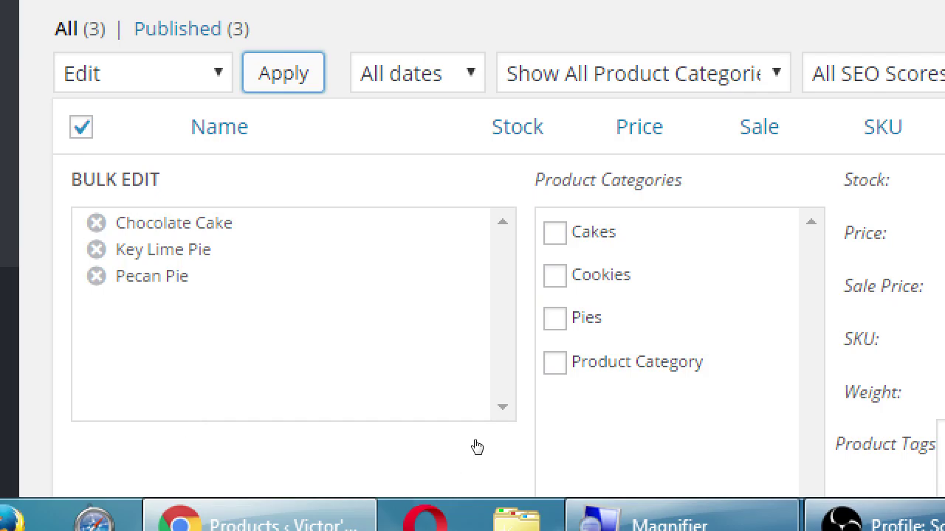
scroll(475, 446, down, 1)
scroll(394, 383, down, 2)
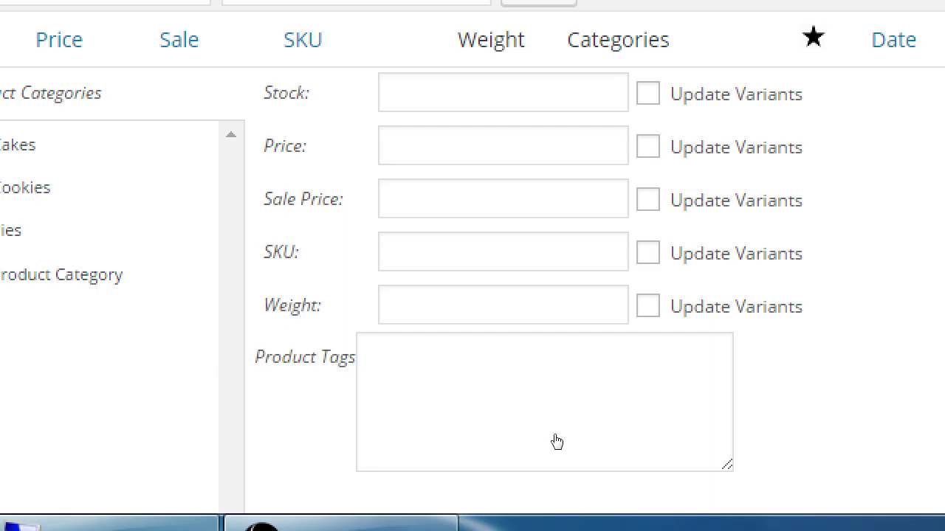
Enter 'Organic' in Product Tags and update Chocolate Cake, Key Lime Pie and Pecan Pie.
click(624, 442)
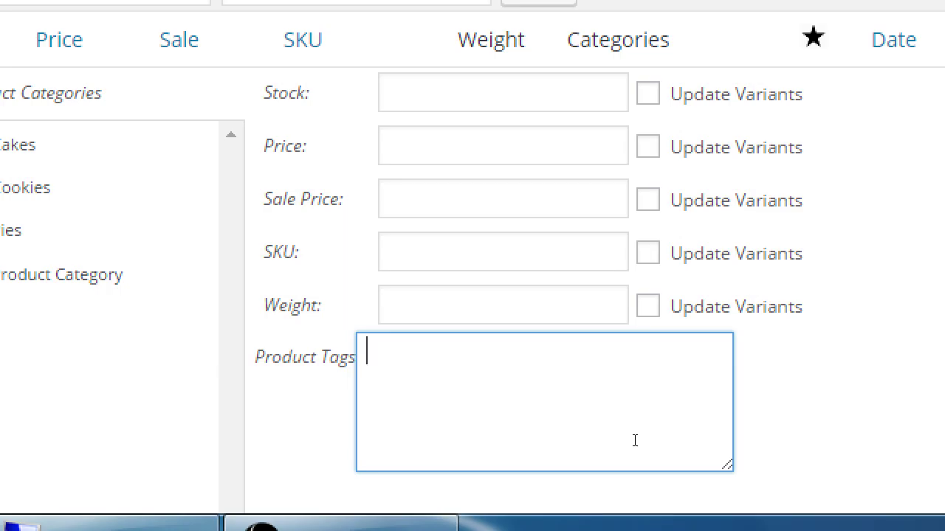
text(Organic)
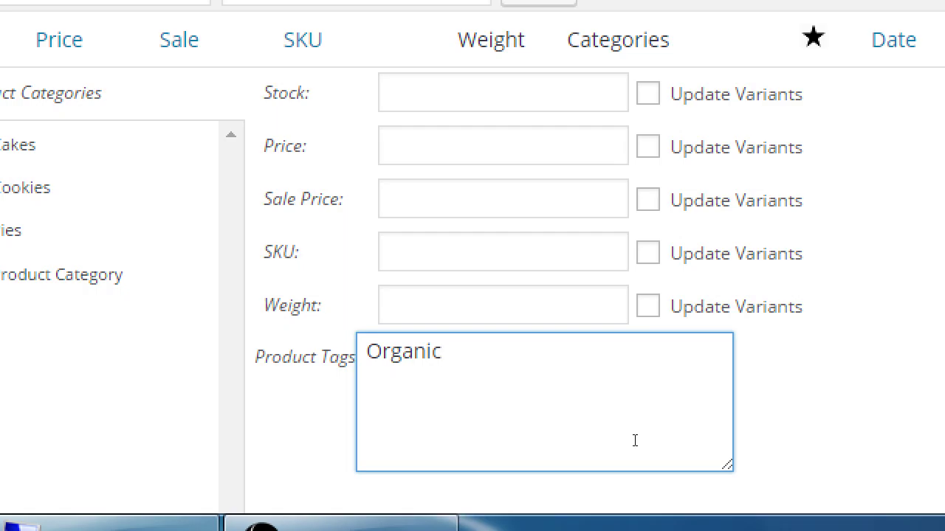
scroll(634, 441, down, 1)
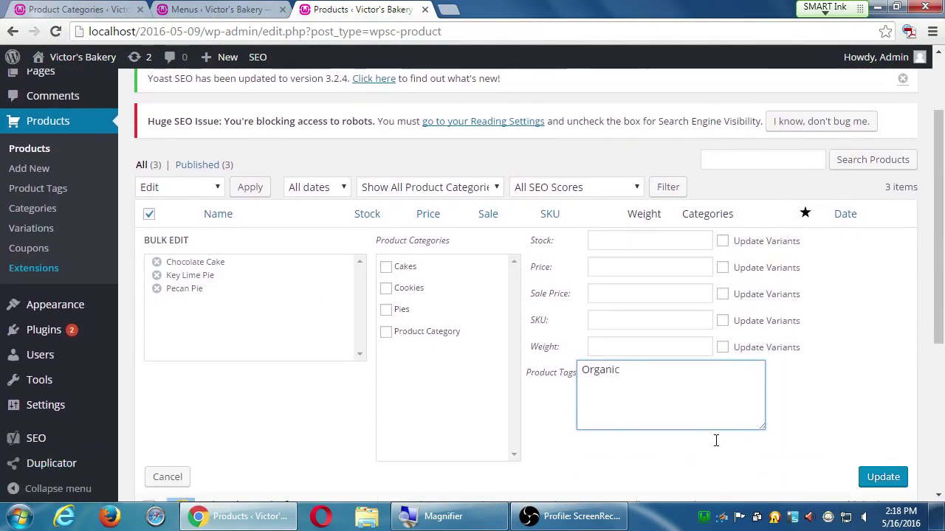
scroll(716, 441, down, 1)
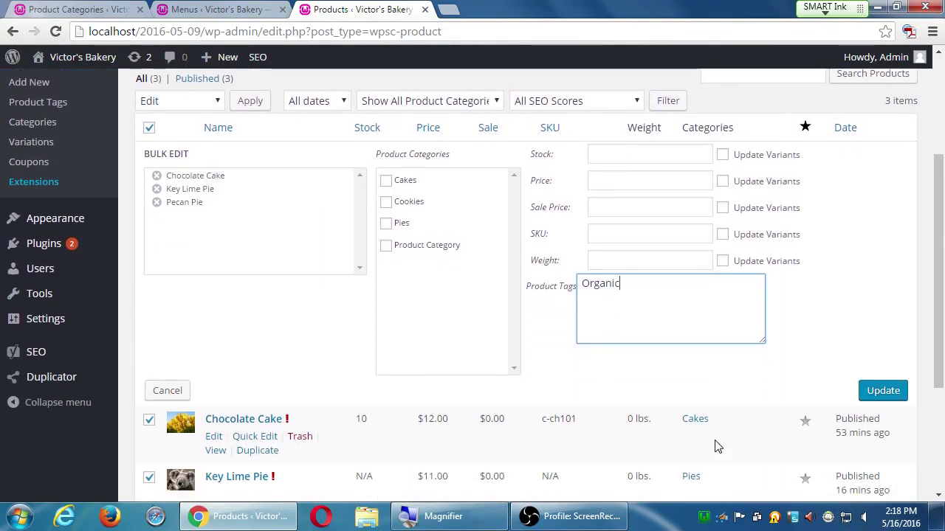
click(867, 397)
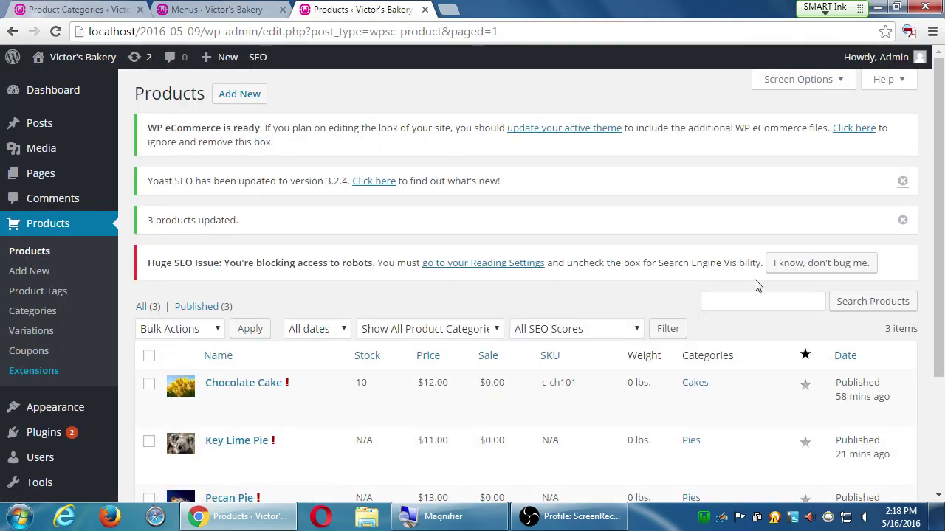
click(800, 81)
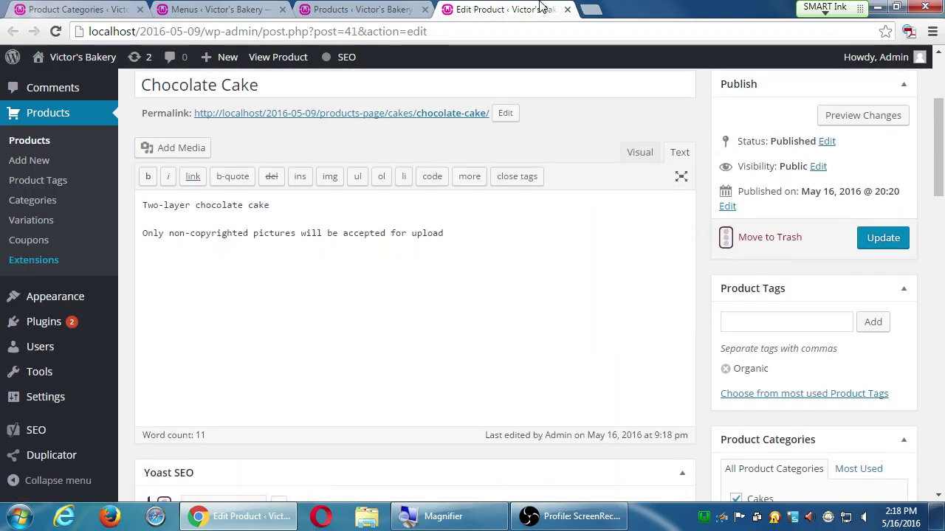
key(ctrl+w)
scroll(177, 325, down, 1)
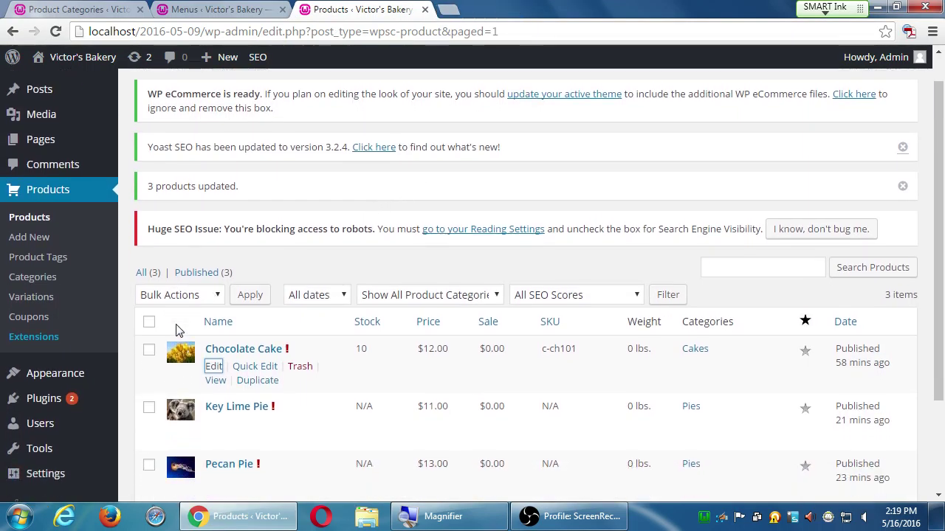
scroll(177, 331, down, 1)
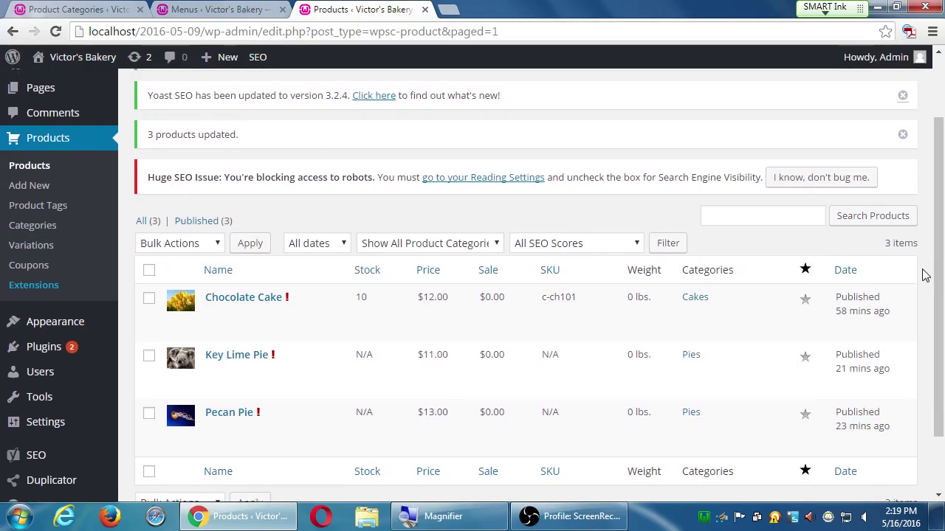
click(568, 519)
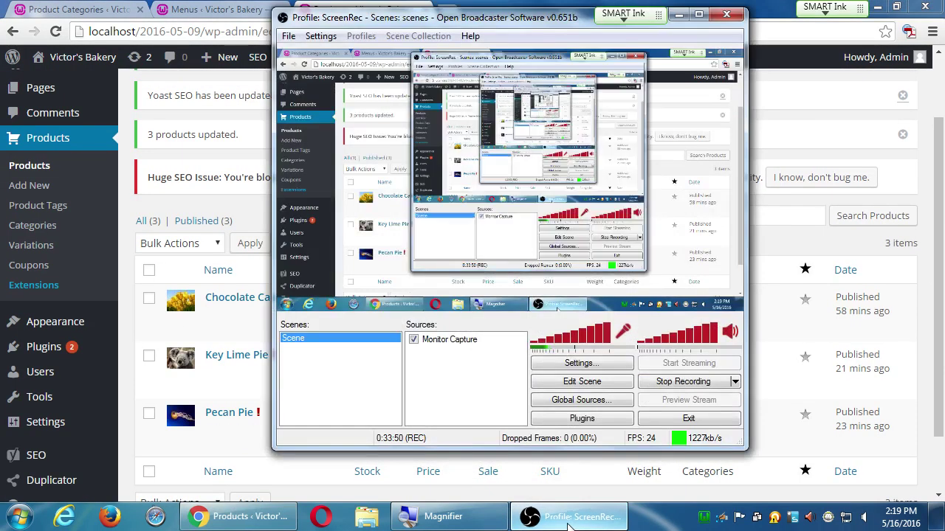
click(569, 519)
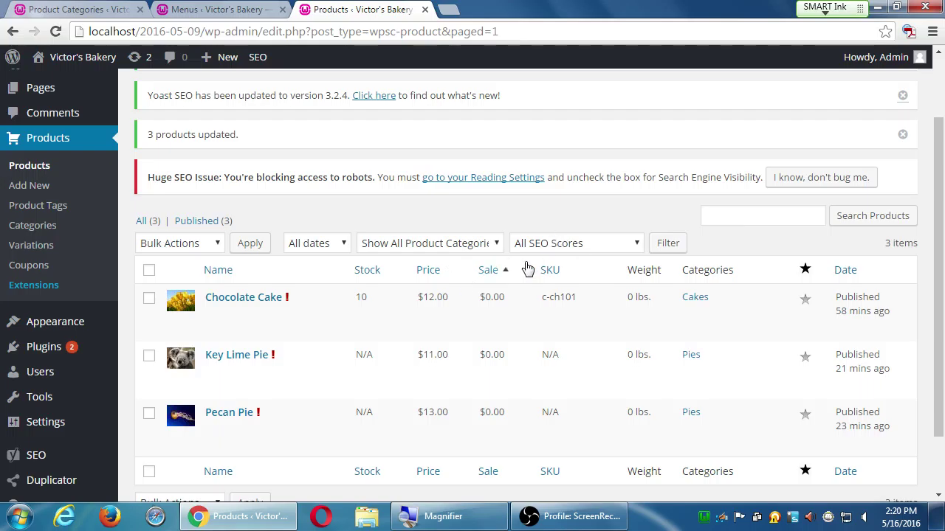
click(150, 272)
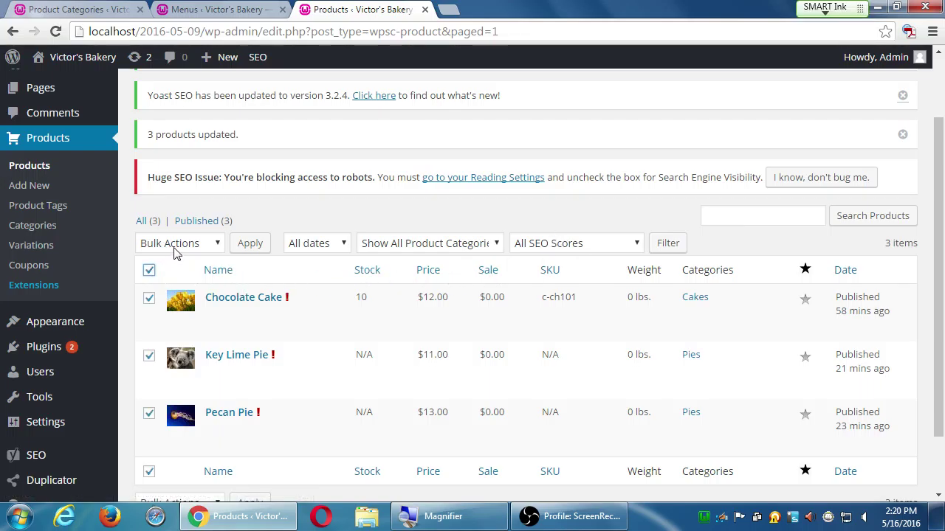
click(174, 247)
click(149, 276)
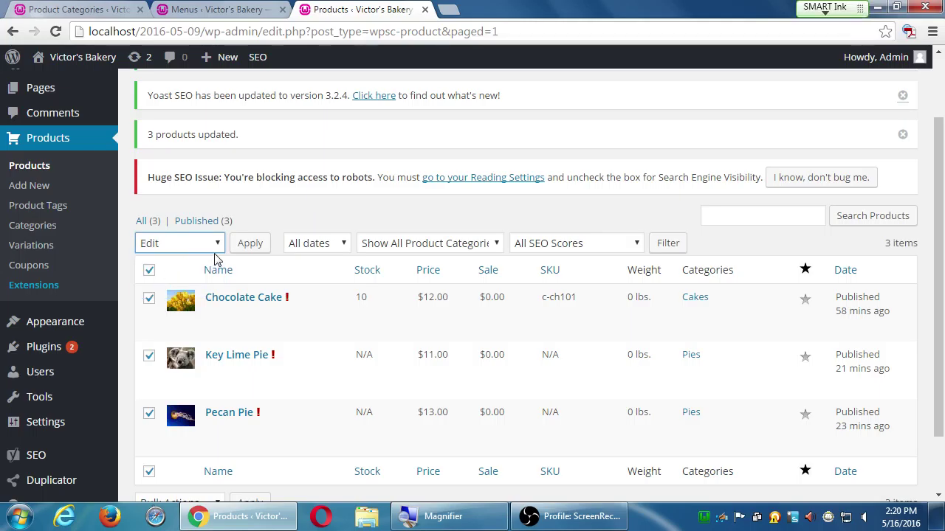
click(251, 249)
scroll(460, 485, down, 3)
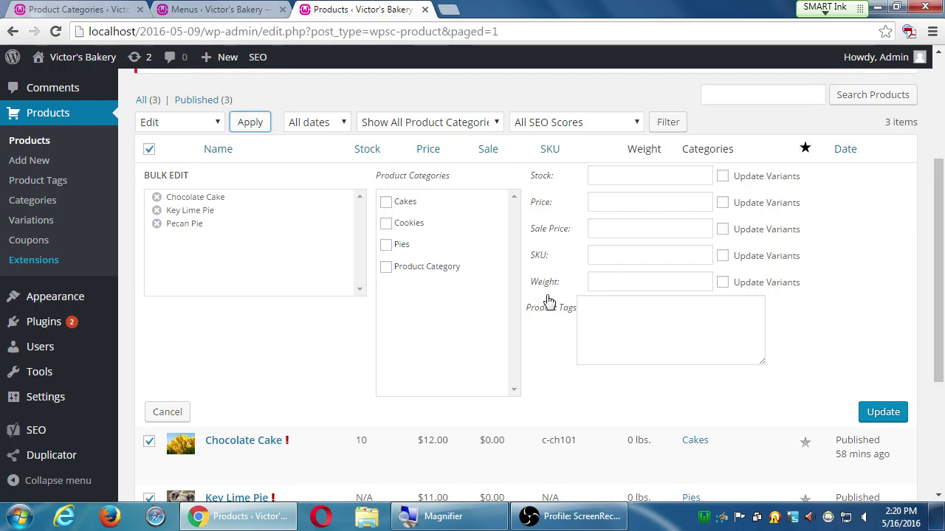
click(170, 413)
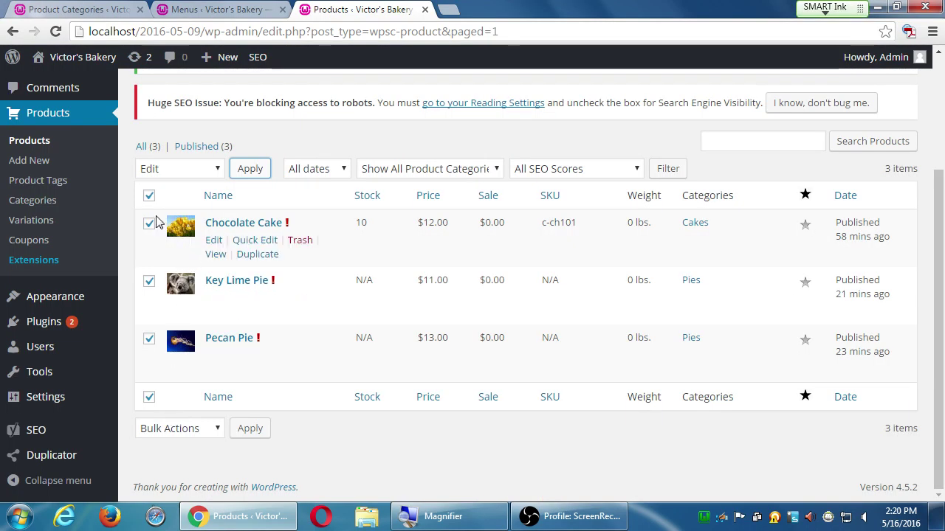
click(149, 196)
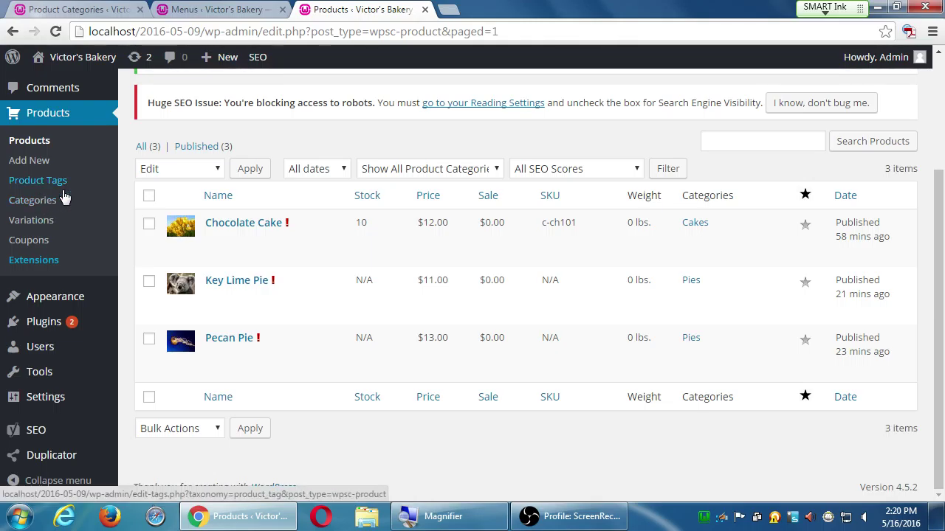
Visit the bakery's public site and search 'organic' from the sidebar Search box.
click(68, 58)
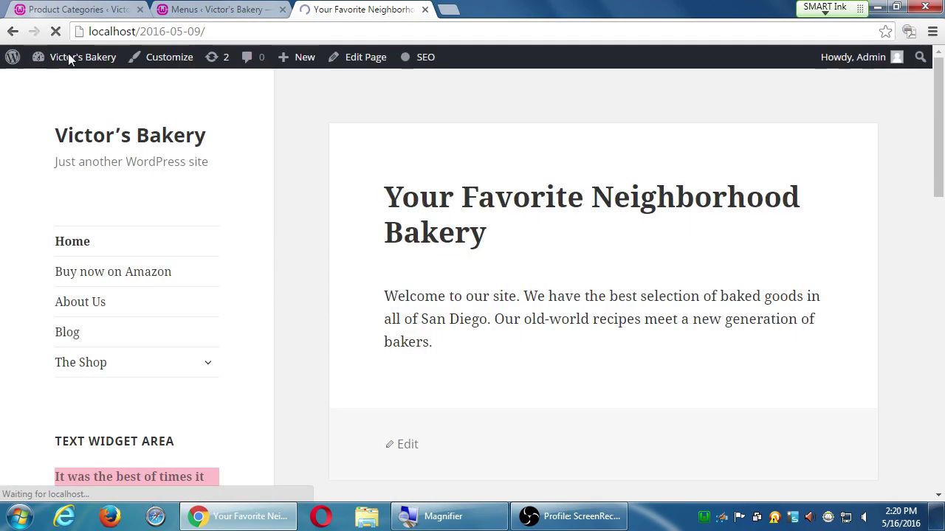
scroll(118, 266, down, 4)
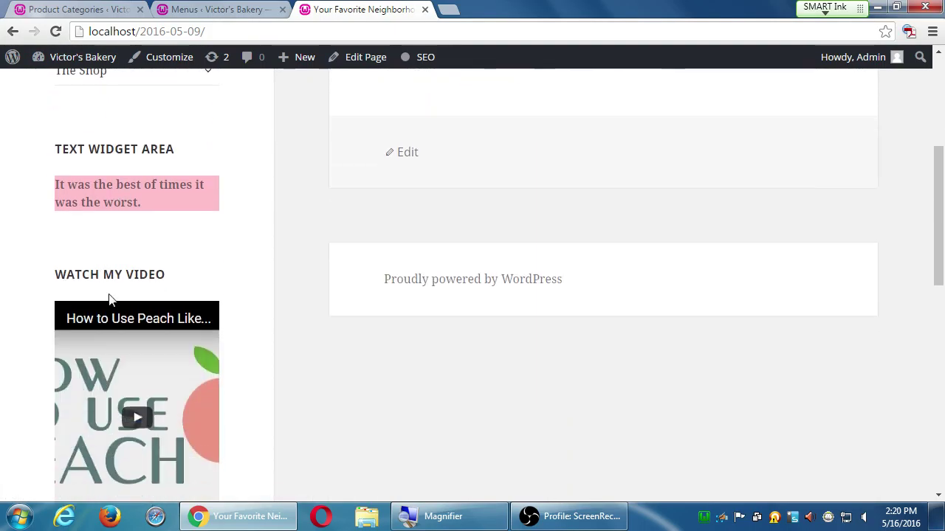
scroll(118, 304, down, 3)
click(161, 391)
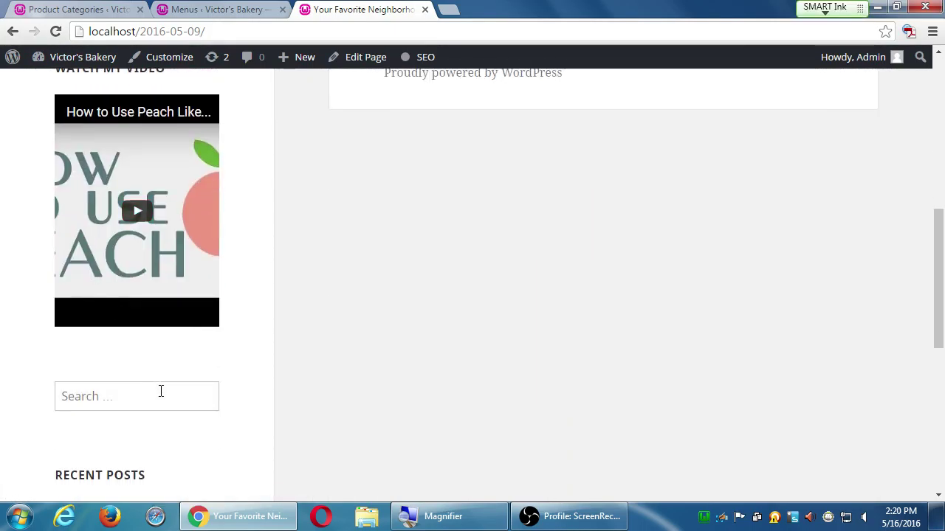
text(organic)
key(Return)
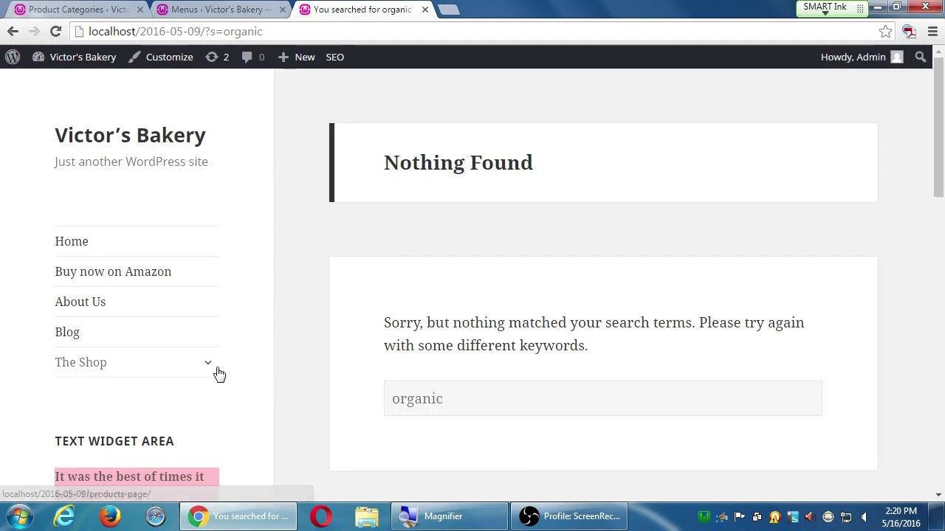
Highlight the Nothing Found heading and the word 'keywords' on the results page.
drag(380, 164, 624, 175)
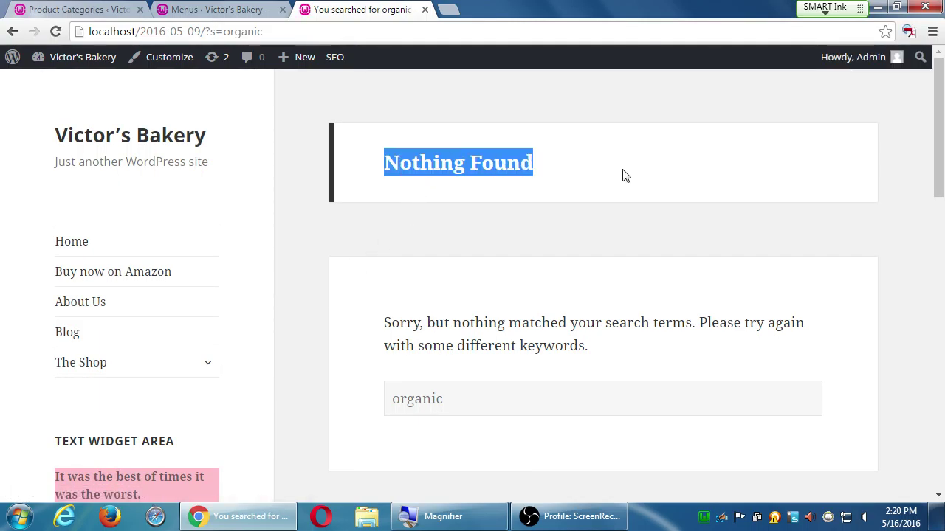
click(624, 174)
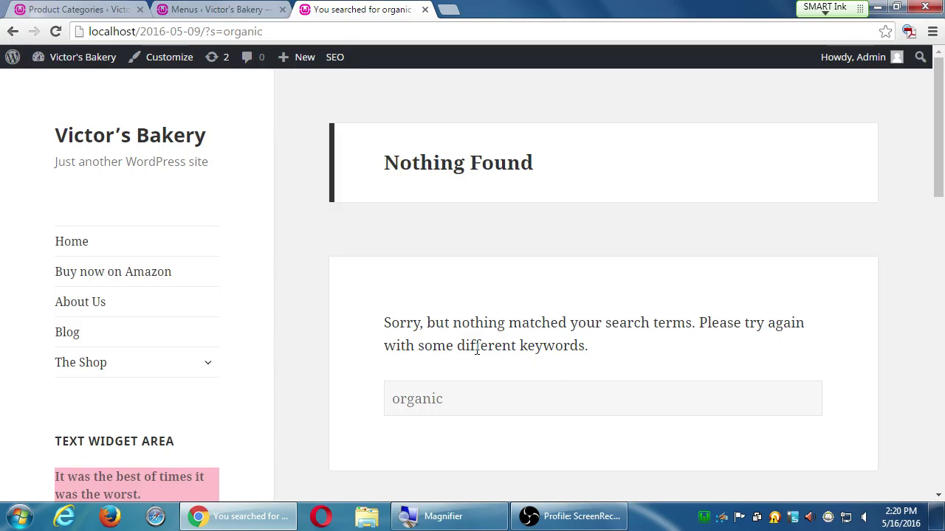
double_click(552, 347)
click(639, 358)
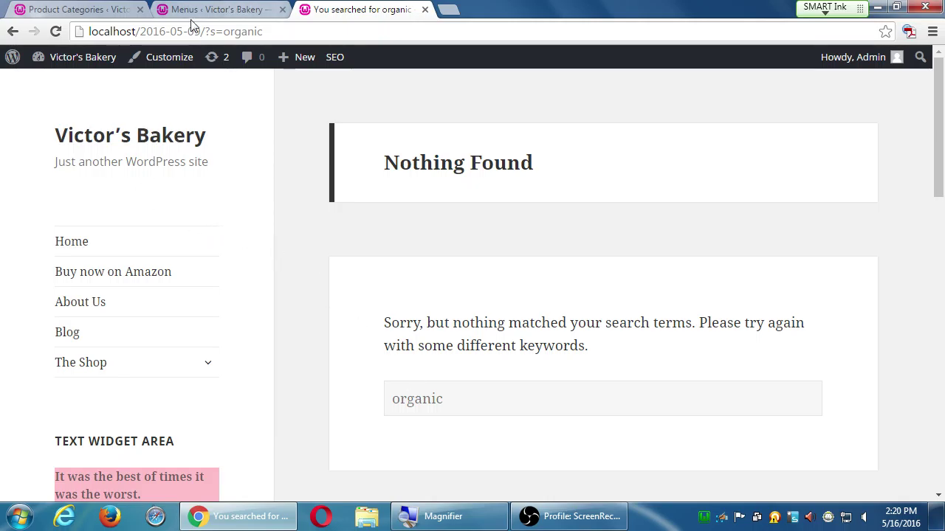
click(78, 9)
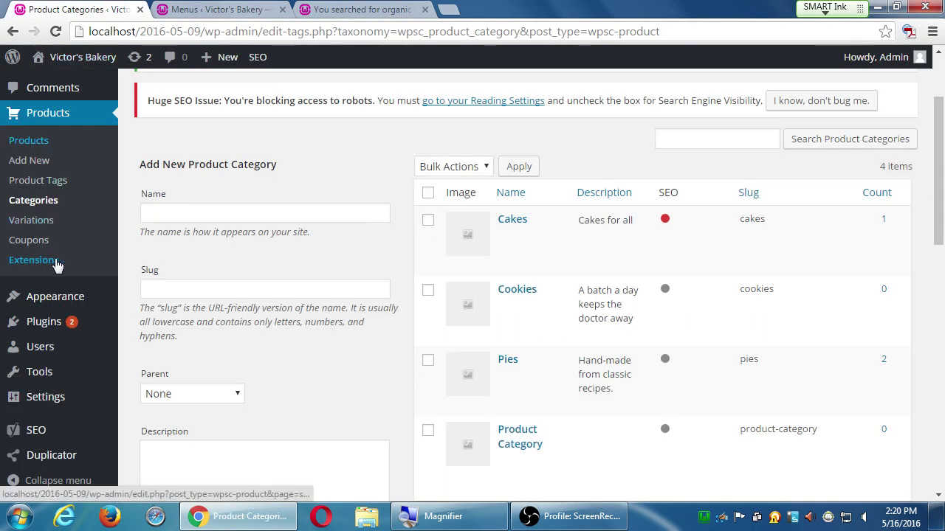
mouse_move(51, 305)
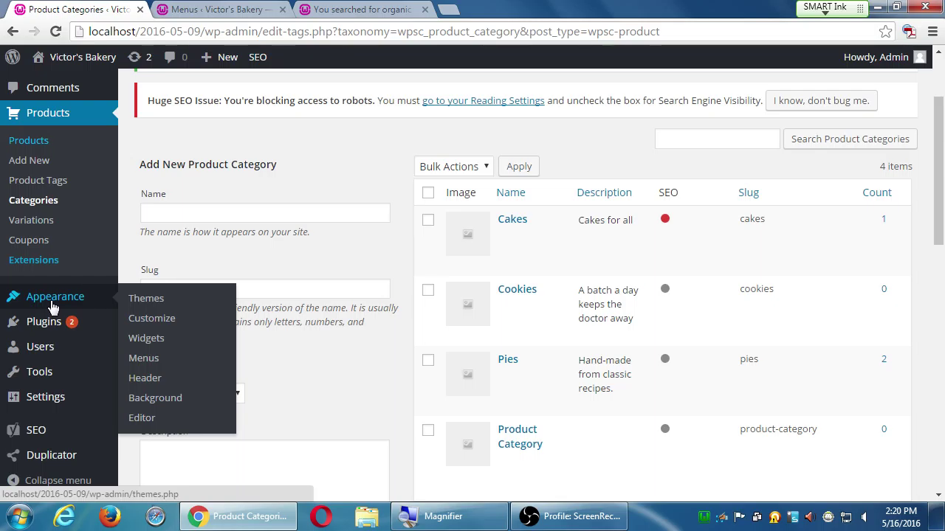
scroll(52, 305, down, 1)
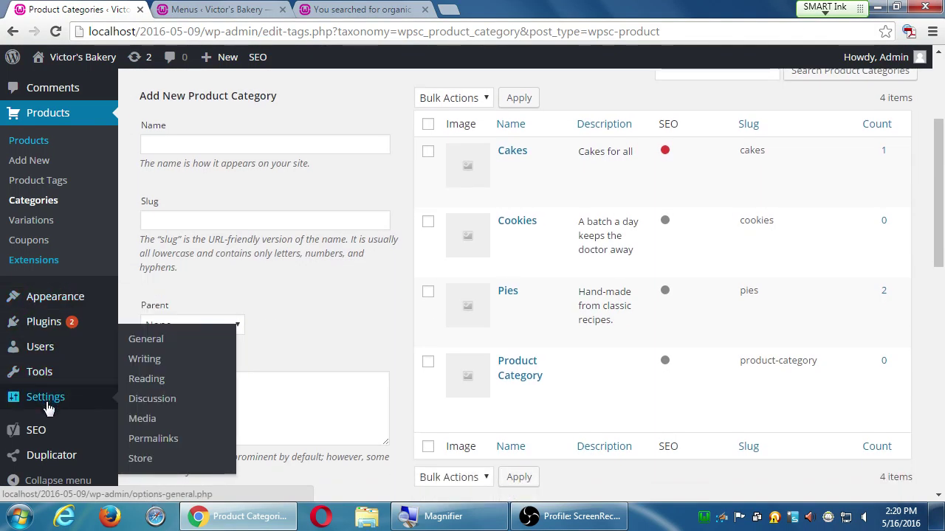
click(137, 339)
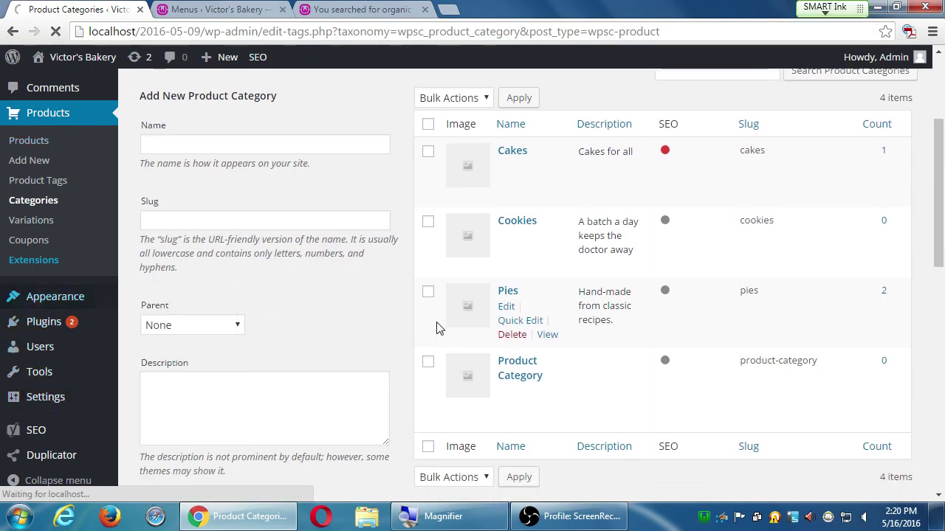
scroll(650, 369, down, 4)
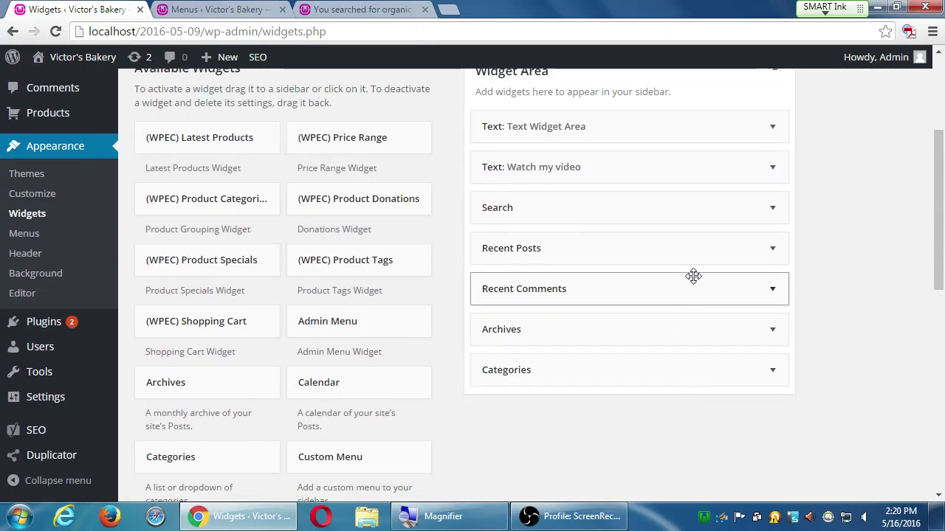
click(772, 211)
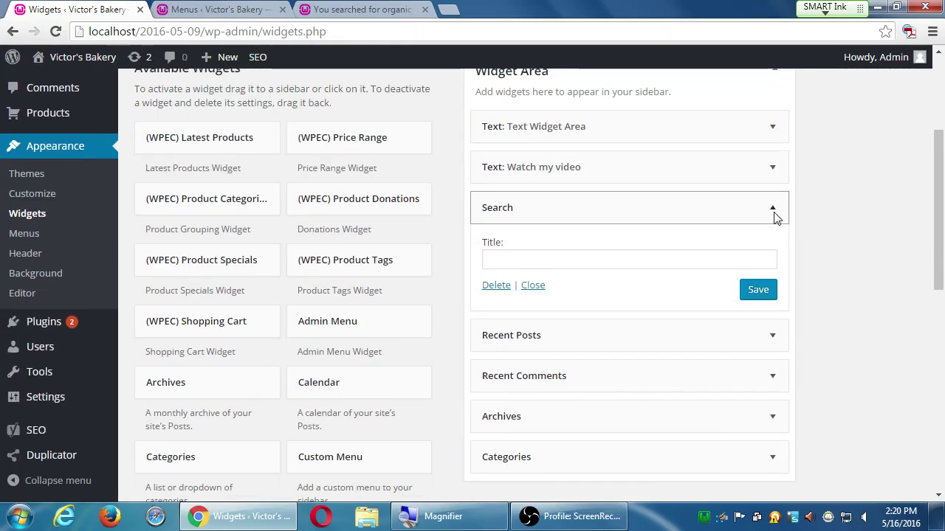
click(774, 212)
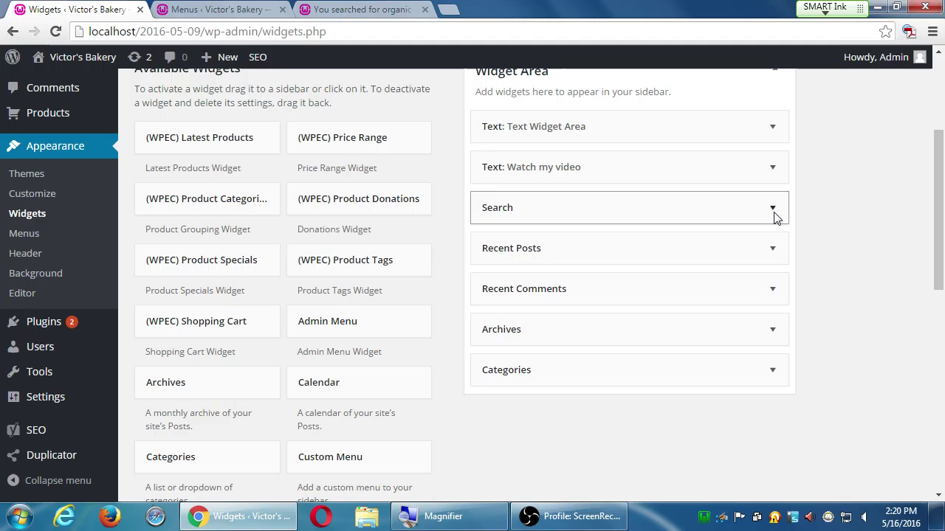
click(362, 7)
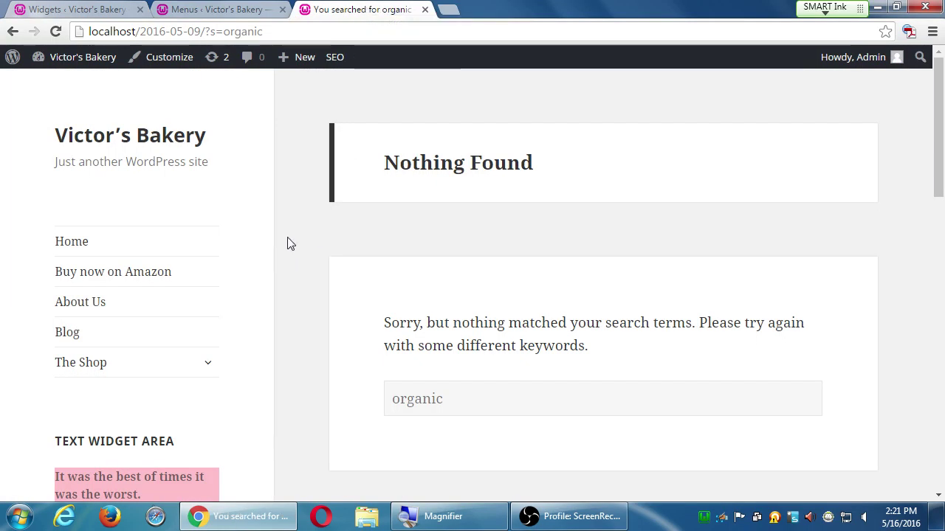
Highlight 'Nothing' and the 'organic' search term, then return to the Menus admin tab.
double_click(399, 163)
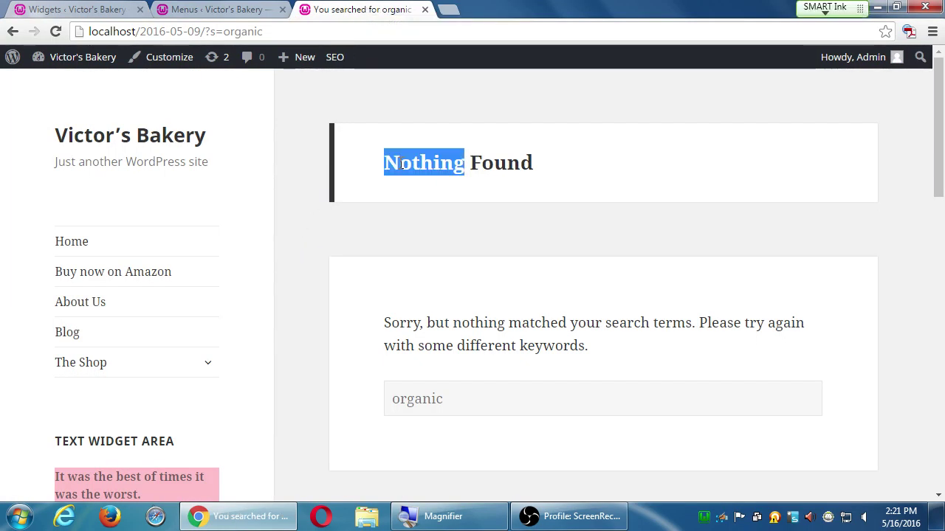
click(504, 162)
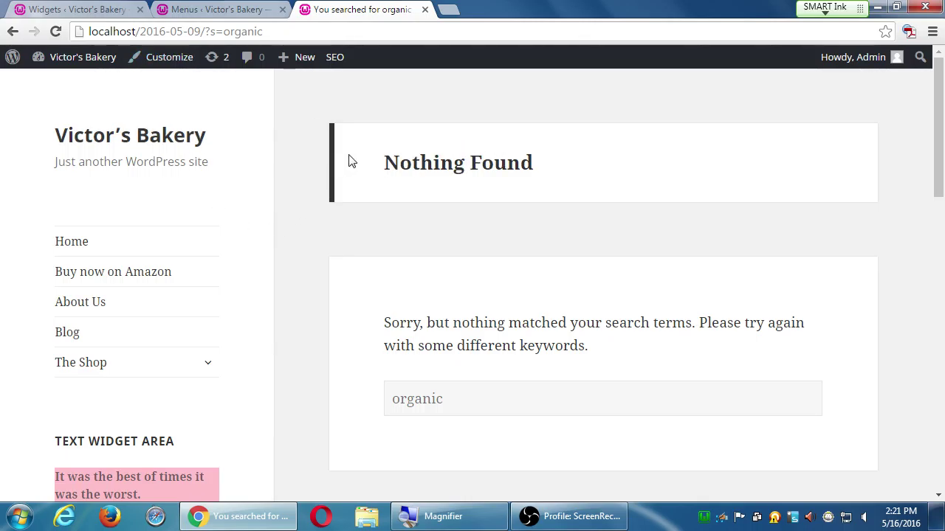
double_click(418, 392)
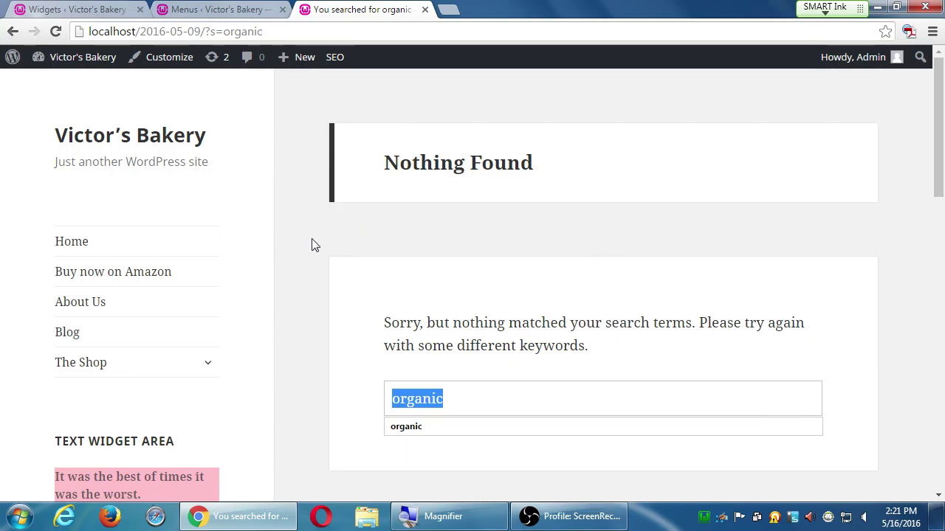
click(312, 324)
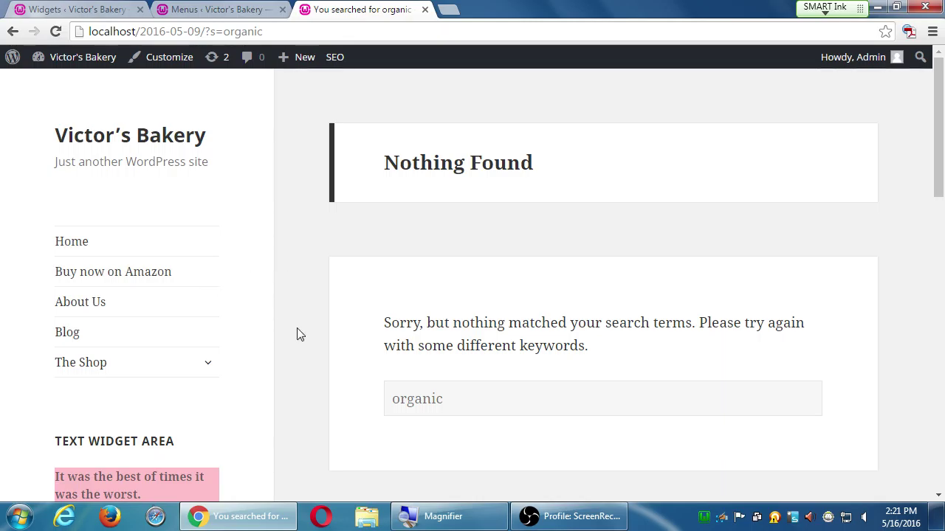
click(228, 9)
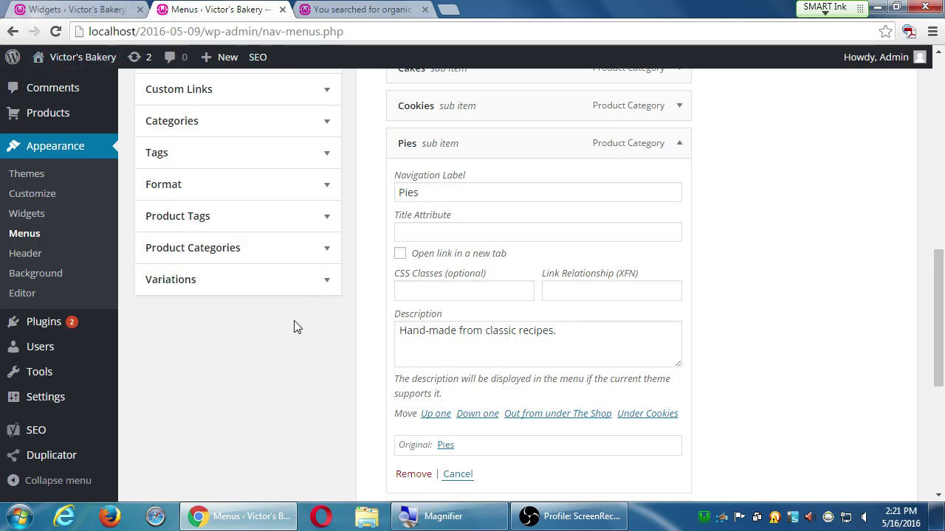
Add a new product category named Organic on the Product Categories page.
scroll(90, 233, up, 2)
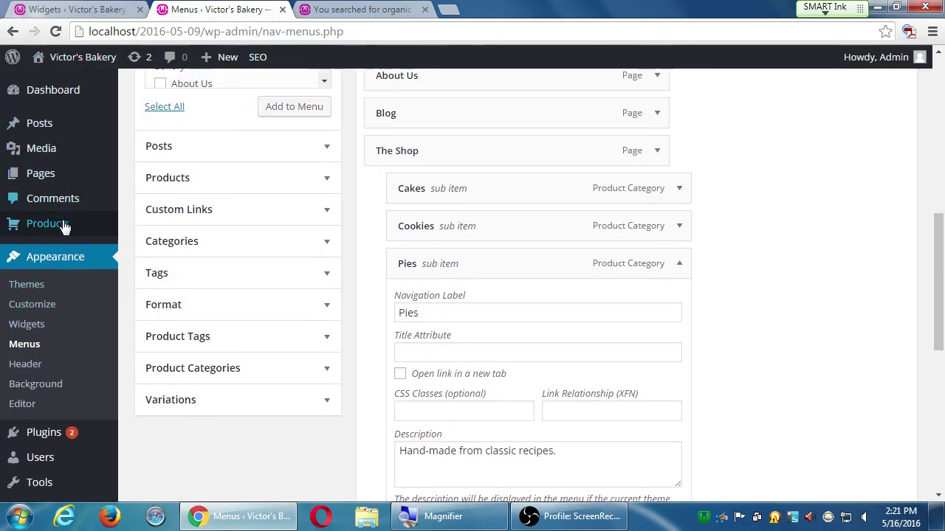
mouse_move(107, 233)
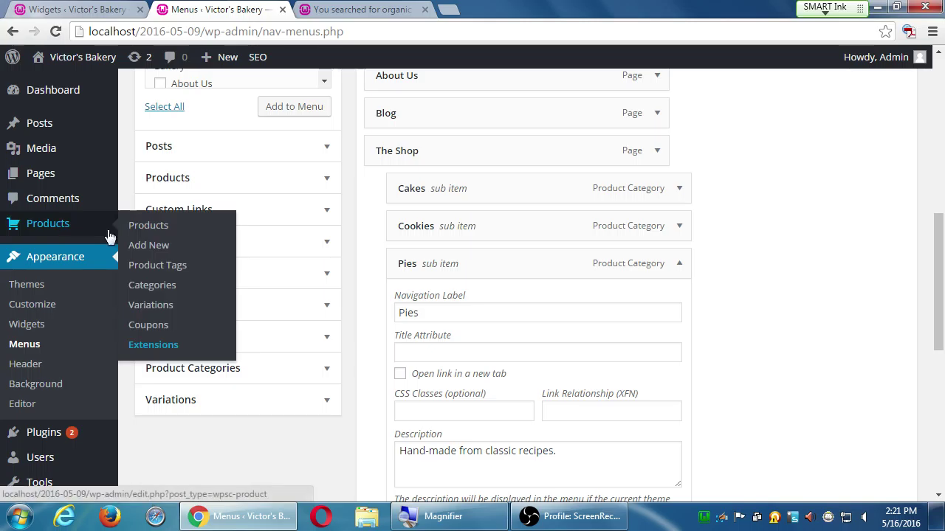
click(159, 285)
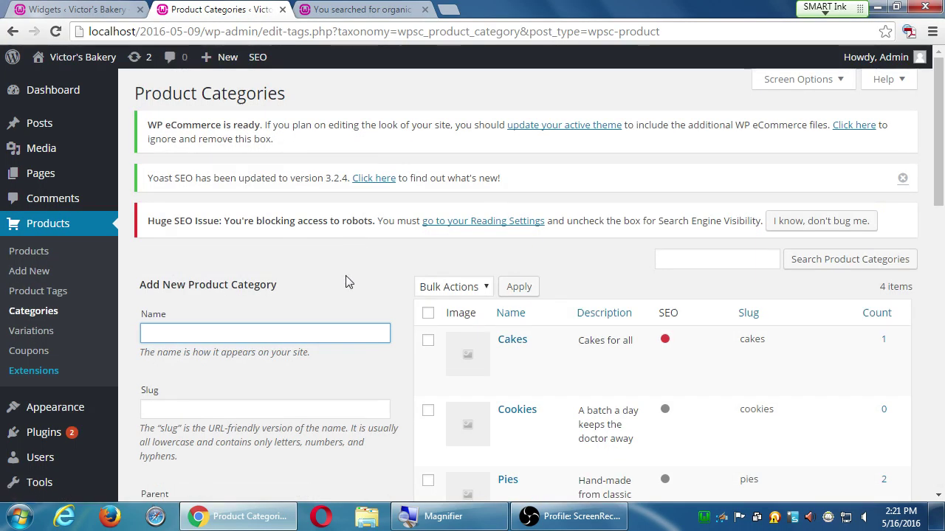
scroll(384, 280, down, 2)
mouse_move(421, 285)
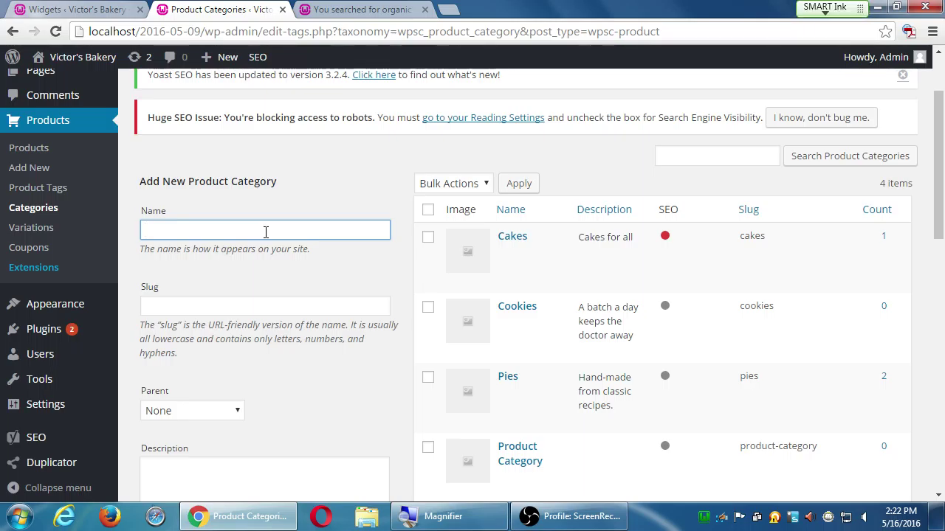
text(rganic)
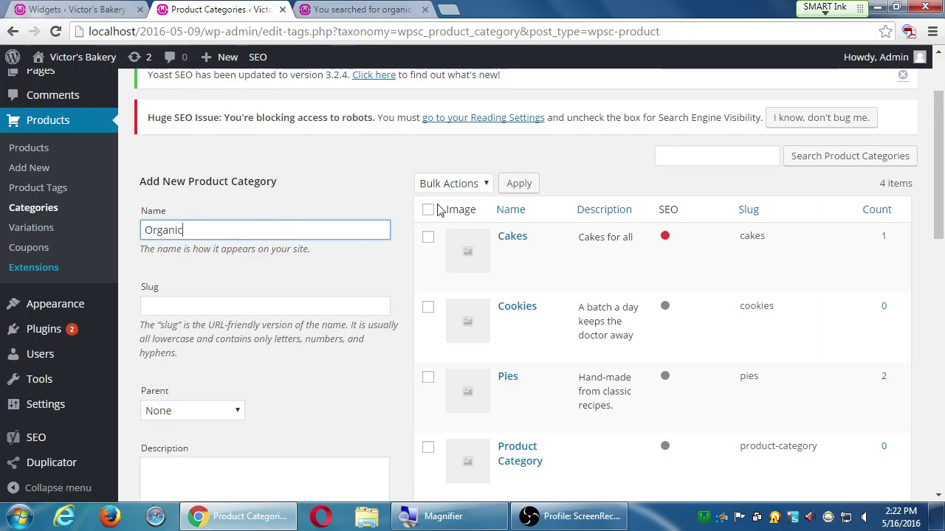
scroll(934, 305, down, 10)
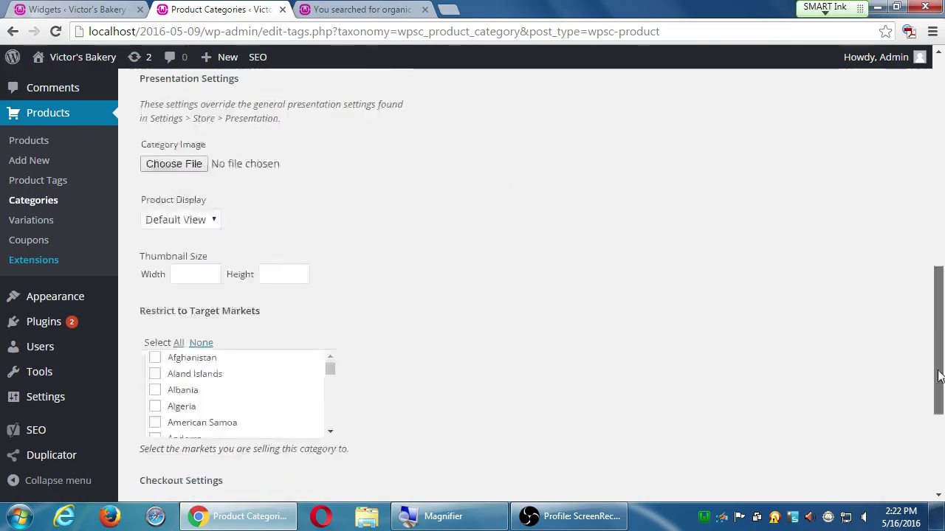
click(244, 428)
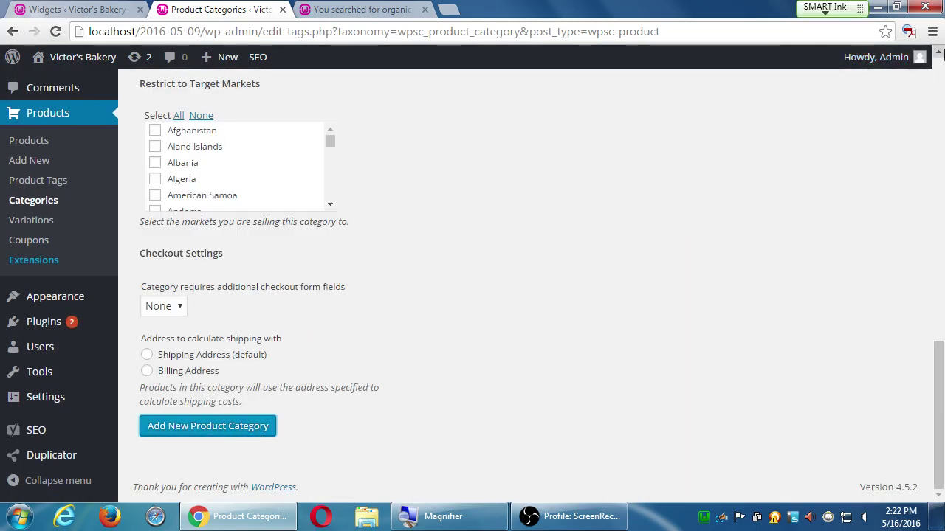
Go to the admin list of all products.
scroll(941, 67, up, 15)
scroll(552, 259, down, 2)
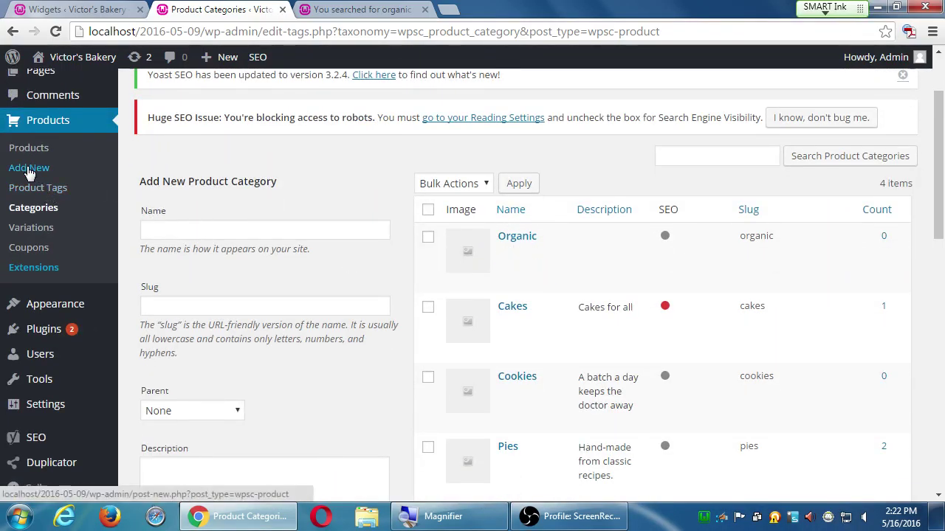
click(41, 149)
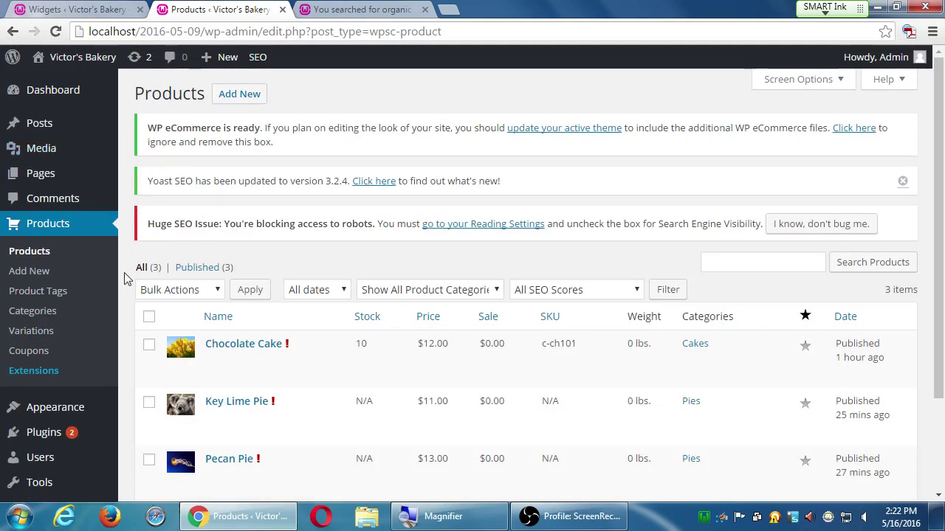
Select all three products, bulk edit them, tick the Organic category and update.
click(149, 317)
click(158, 291)
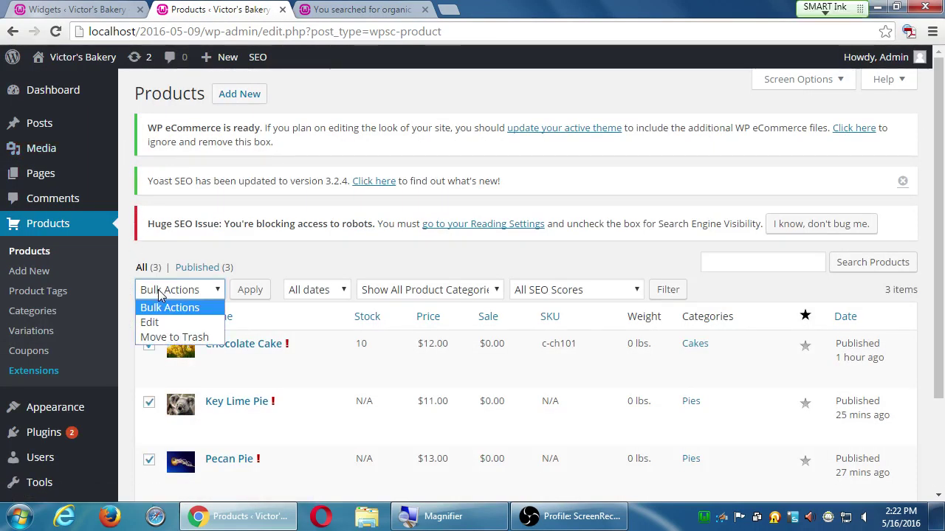
click(184, 325)
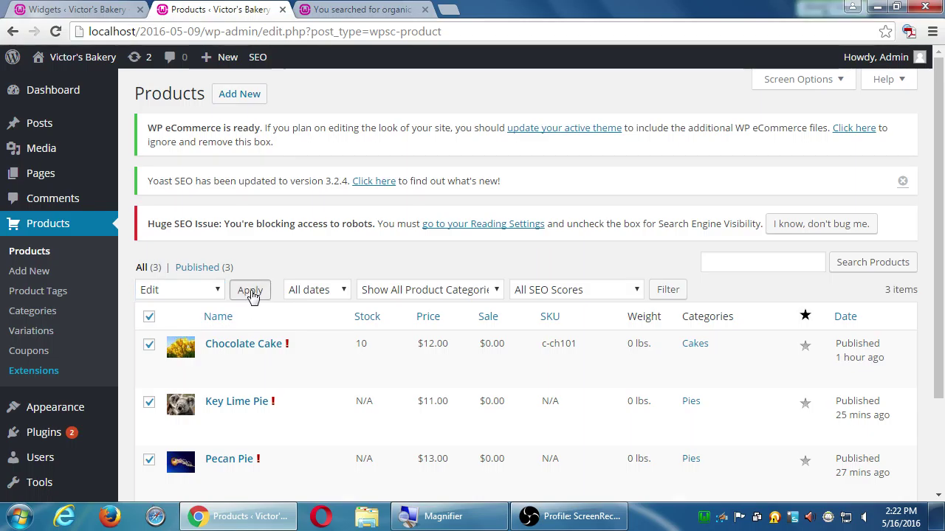
click(250, 292)
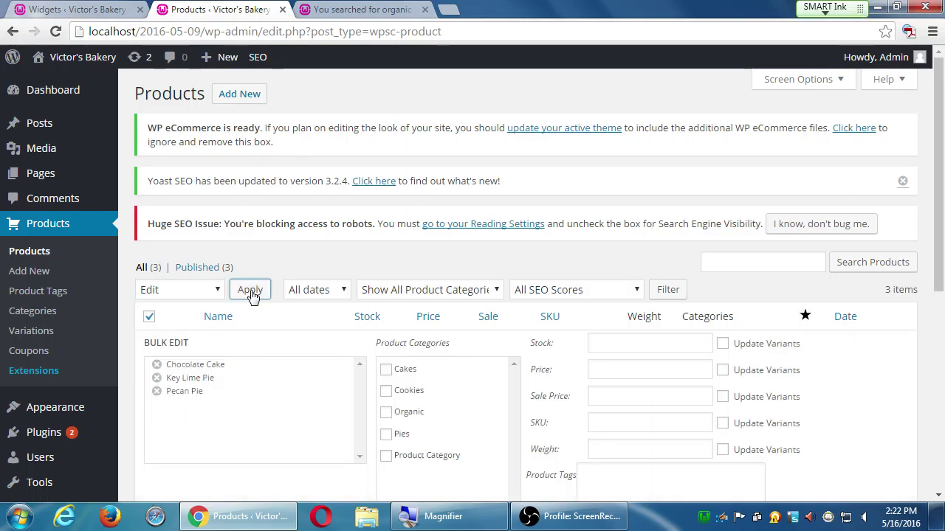
click(384, 413)
scroll(516, 413, down, 1)
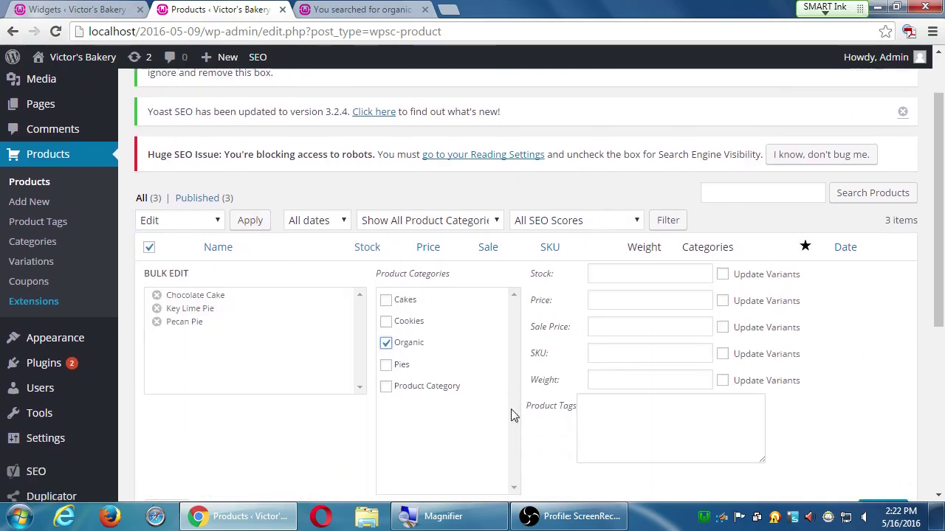
scroll(514, 414, down, 2)
click(884, 341)
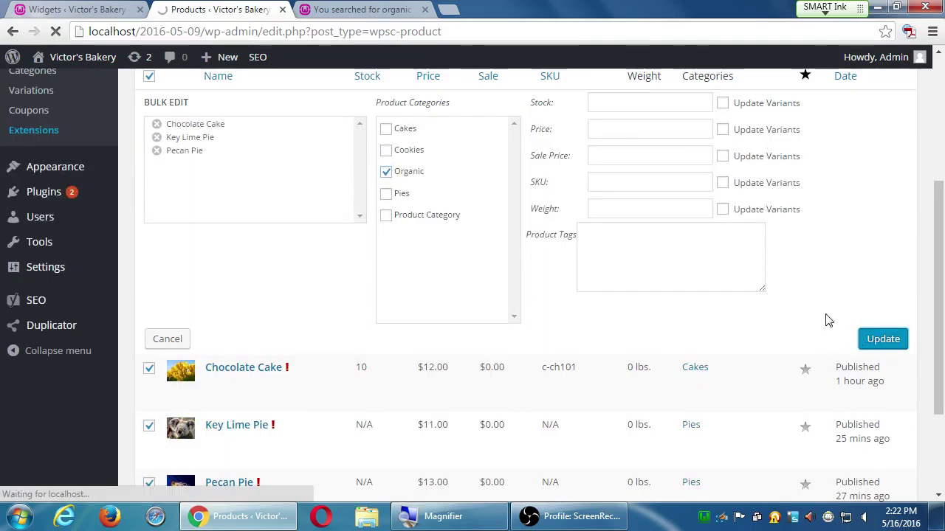
Resubmit the 'organic' search on the storefront results tab and reload the page.
click(363, 8)
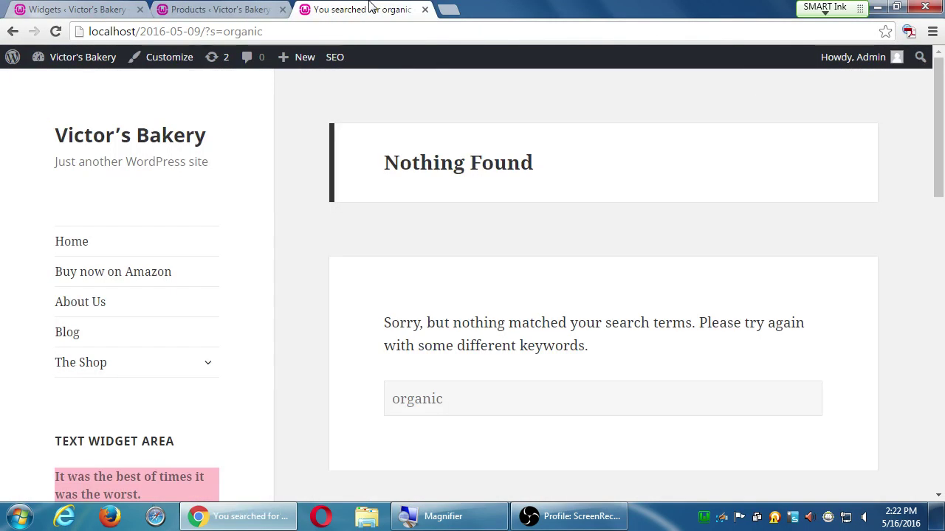
scroll(110, 245, down, 8)
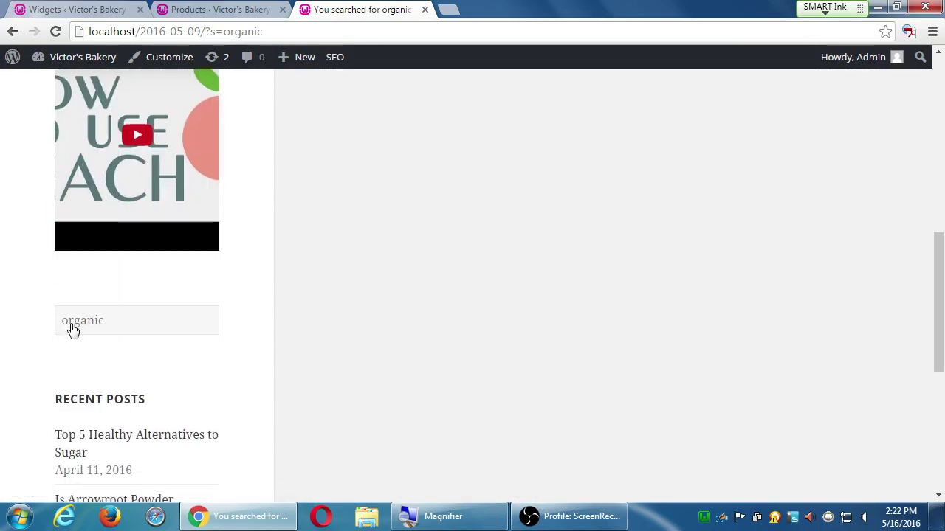
click(110, 316)
key(Return)
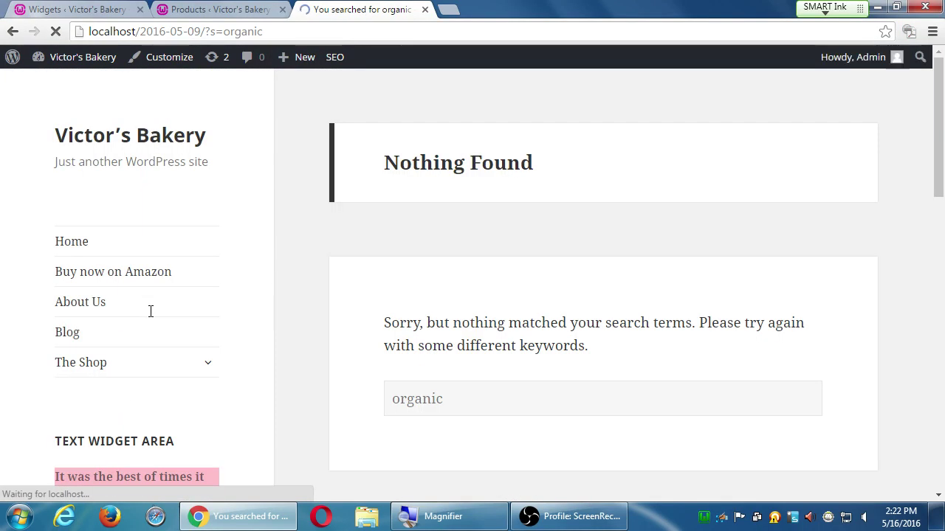
key(F5)
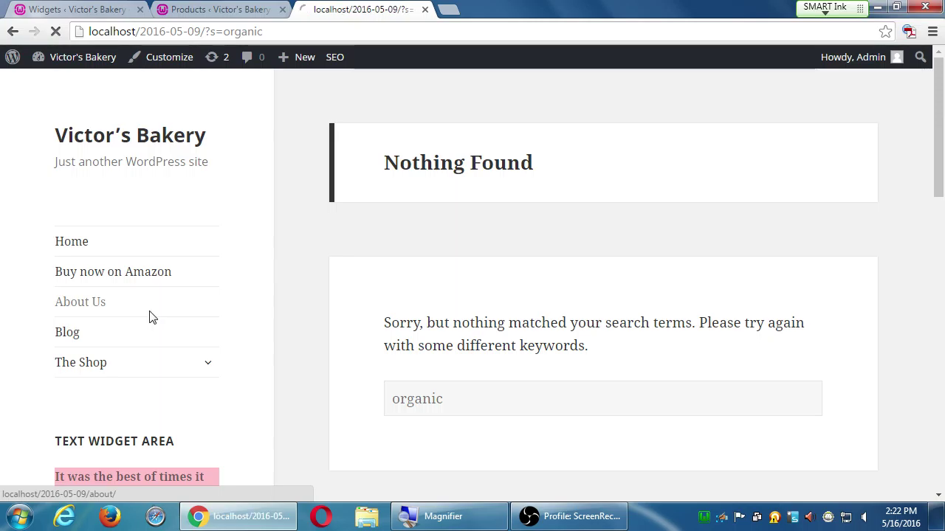
Go to the bakery home page, reload it, and search 'organic' again from the sidebar.
scroll(148, 331, up, 8)
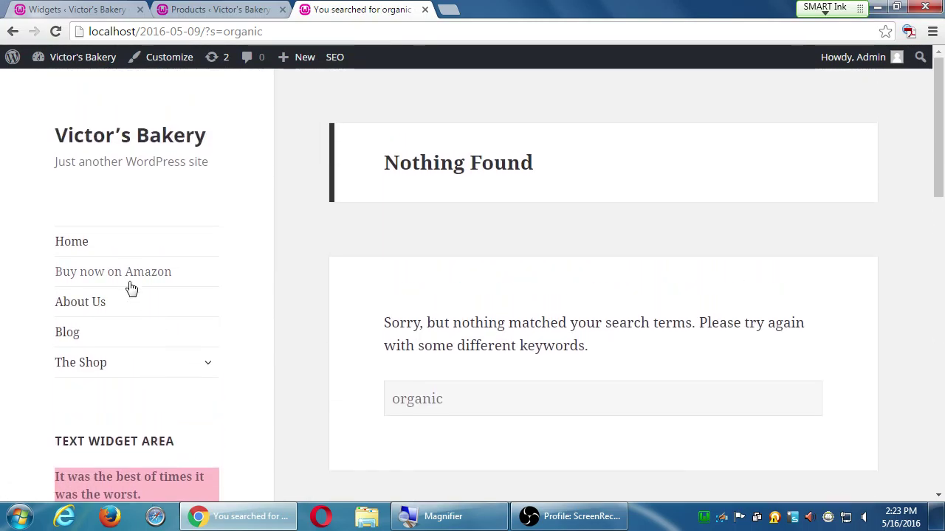
click(78, 245)
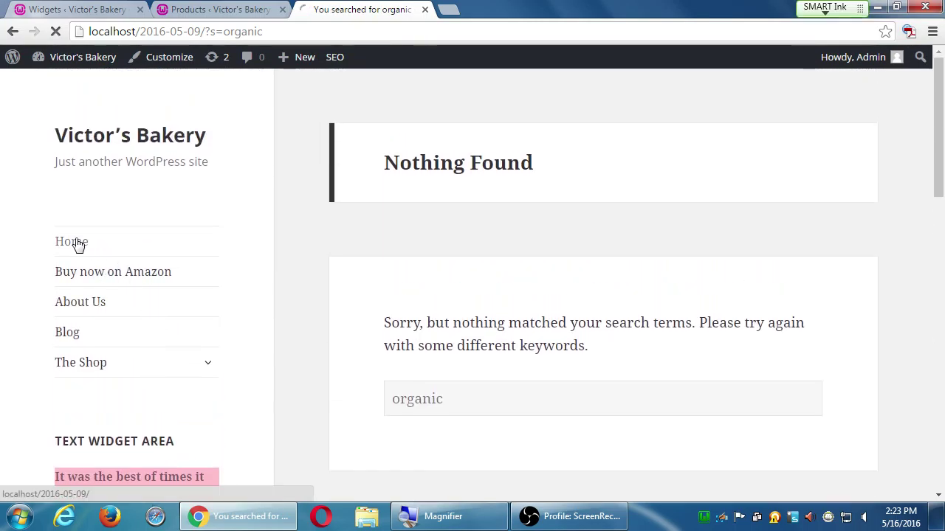
click(55, 31)
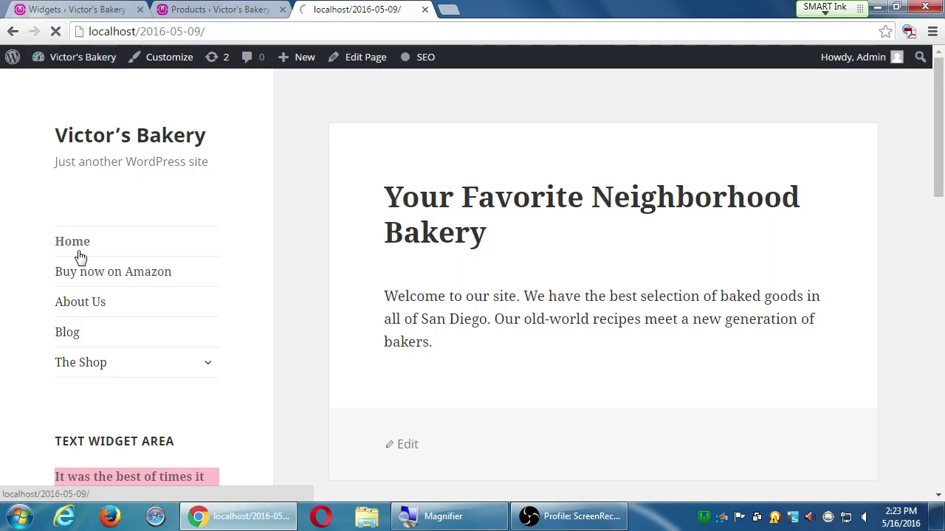
scroll(12, 306, down, 2)
scroll(15, 310, down, 7)
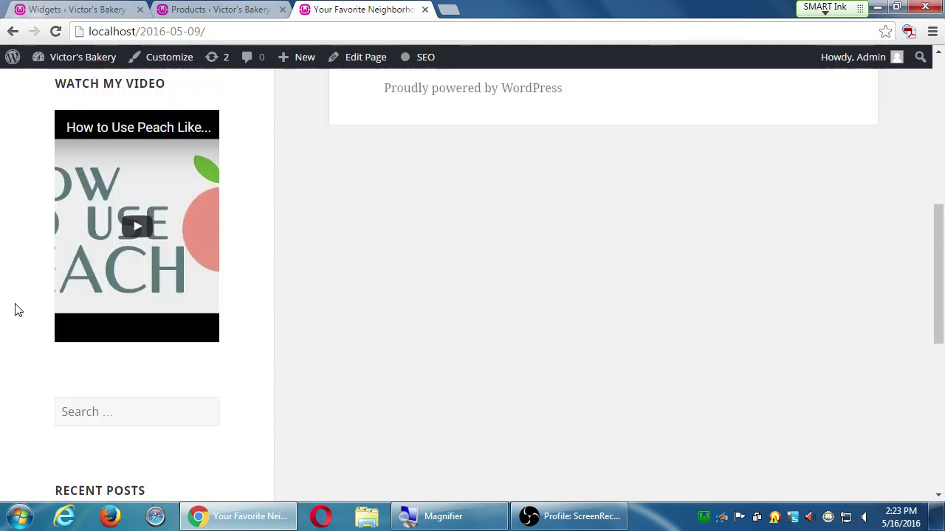
click(100, 293)
text(organic)
key(Return)
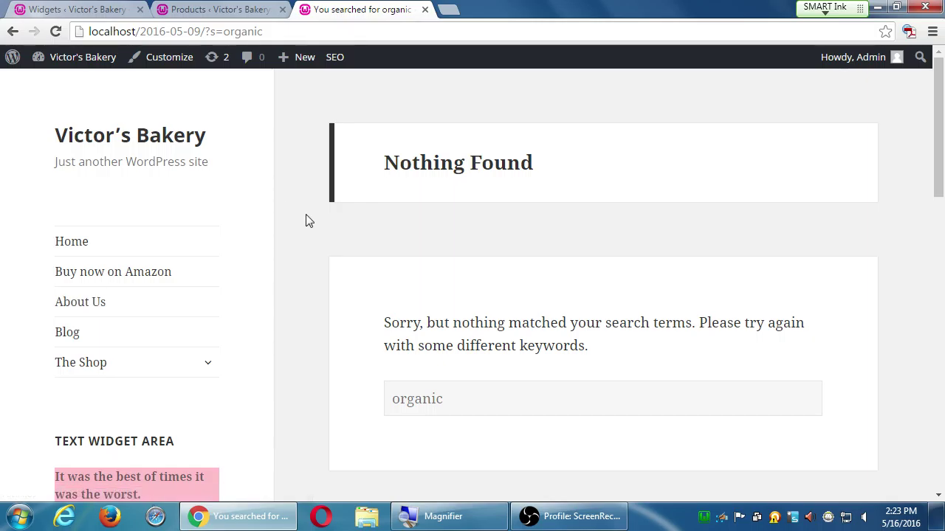
scroll(288, 278, down, 3)
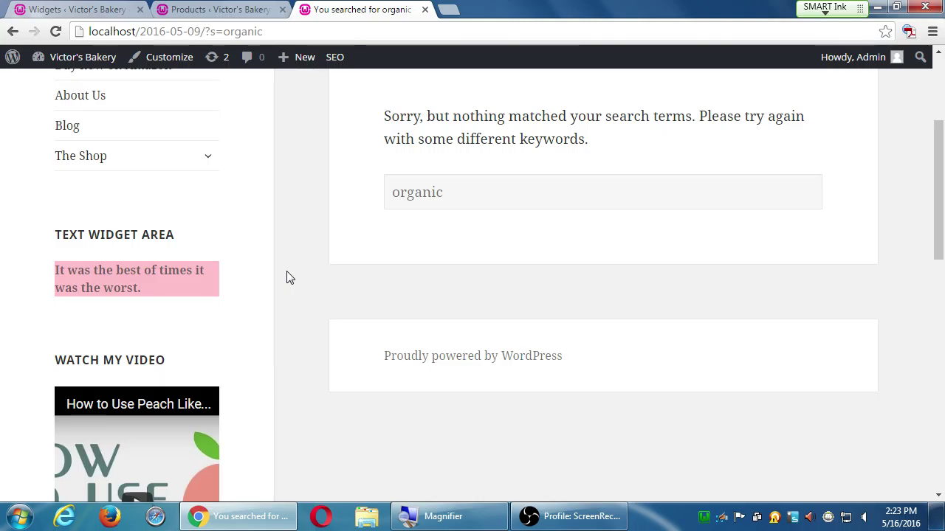
scroll(289, 278, up, 3)
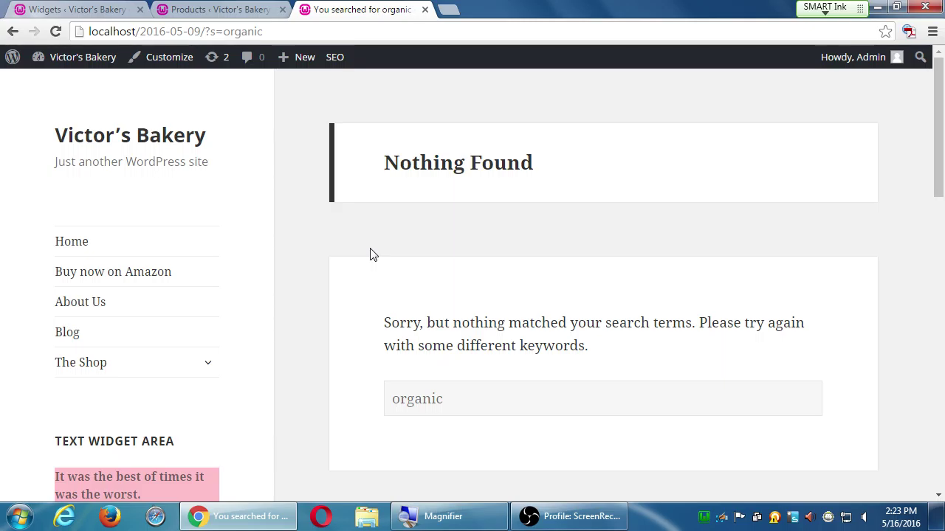
Clear the inactive widgets on the Widgets page, then return to the 'organic' search results.
click(207, 9)
click(107, 7)
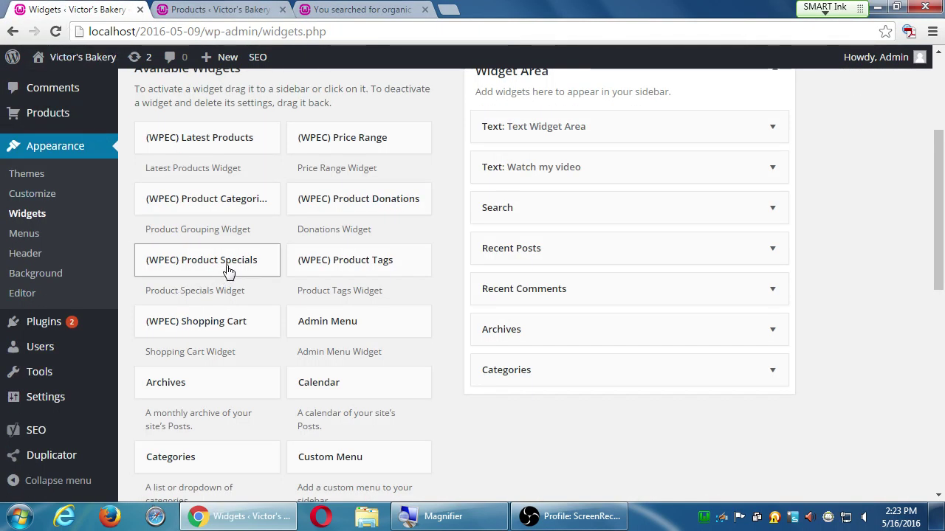
scroll(224, 221, down, 1)
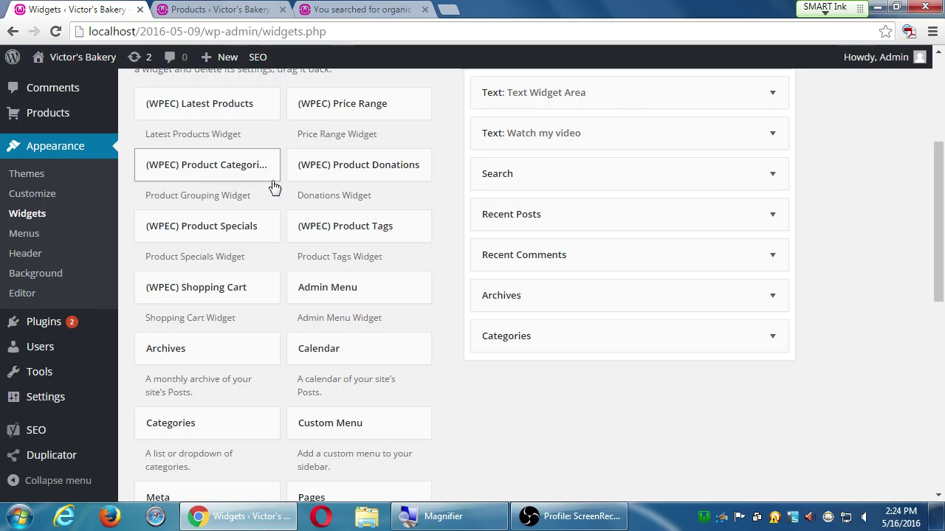
scroll(502, 447, down, 4)
scroll(502, 447, down, 3)
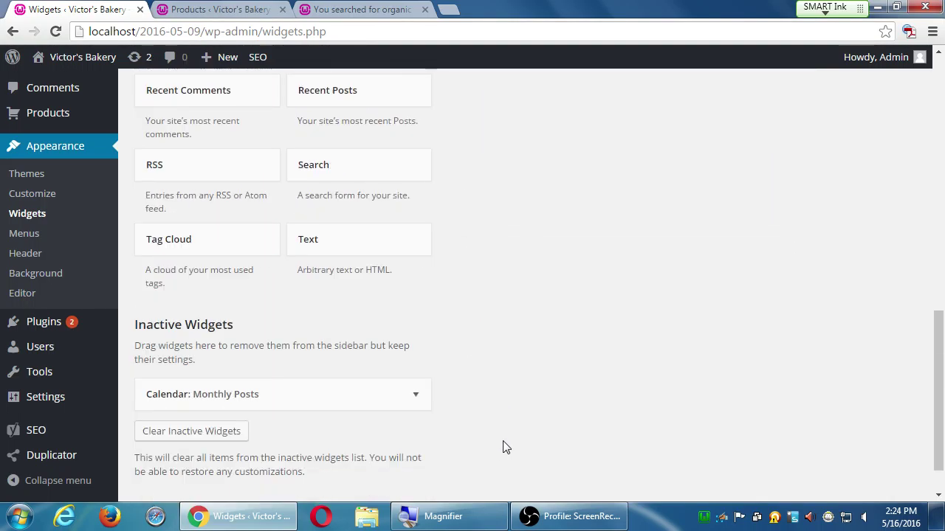
scroll(502, 447, down, 1)
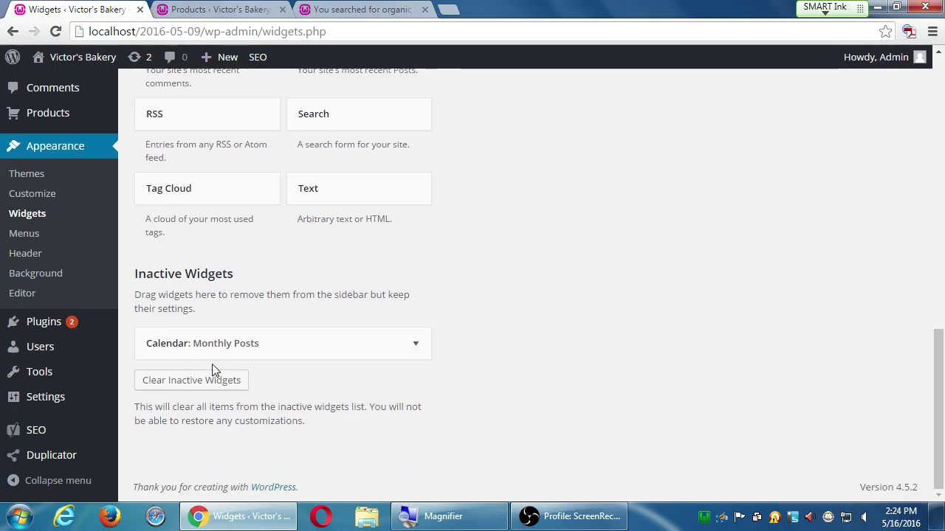
click(187, 378)
scroll(480, 274, up, 4)
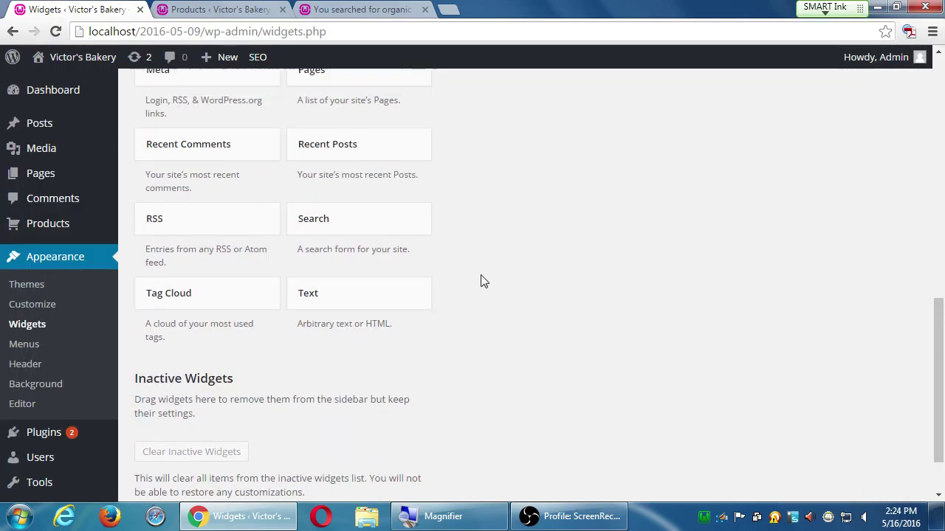
scroll(480, 281, up, 6)
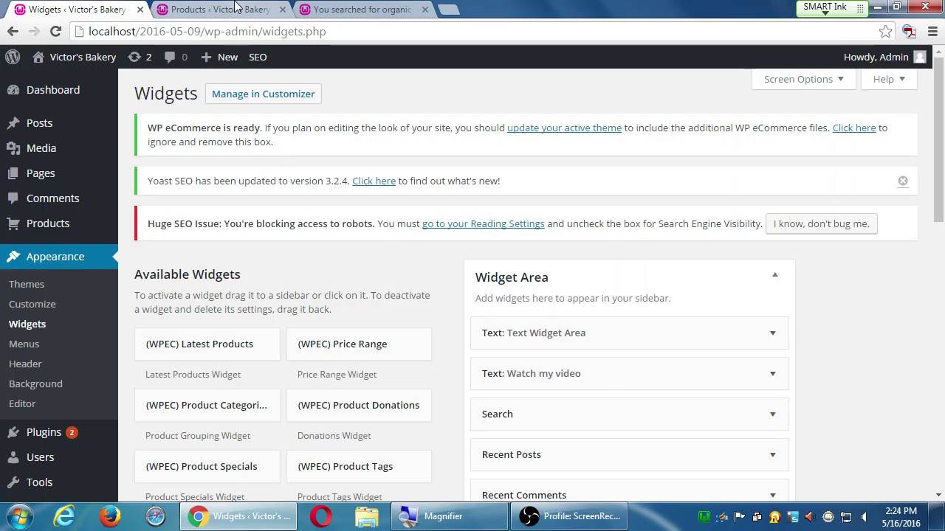
click(341, 7)
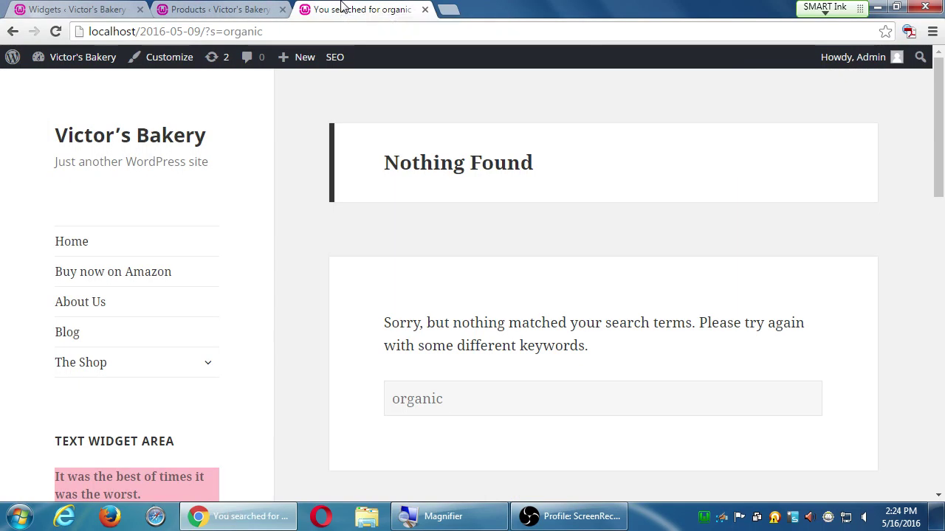
In a new tab, search Google for 'organic bakery victor' and scroll the results.
click(448, 9)
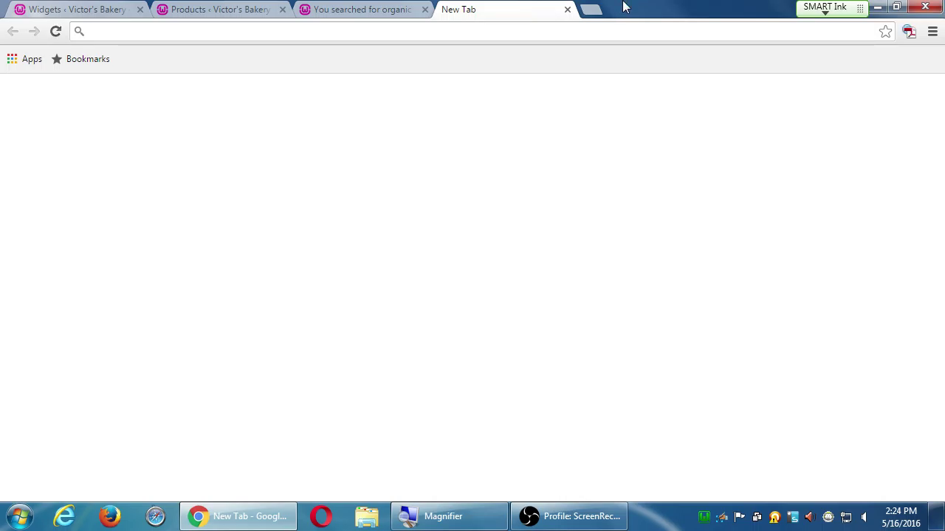
text(google.com)
key(Return)
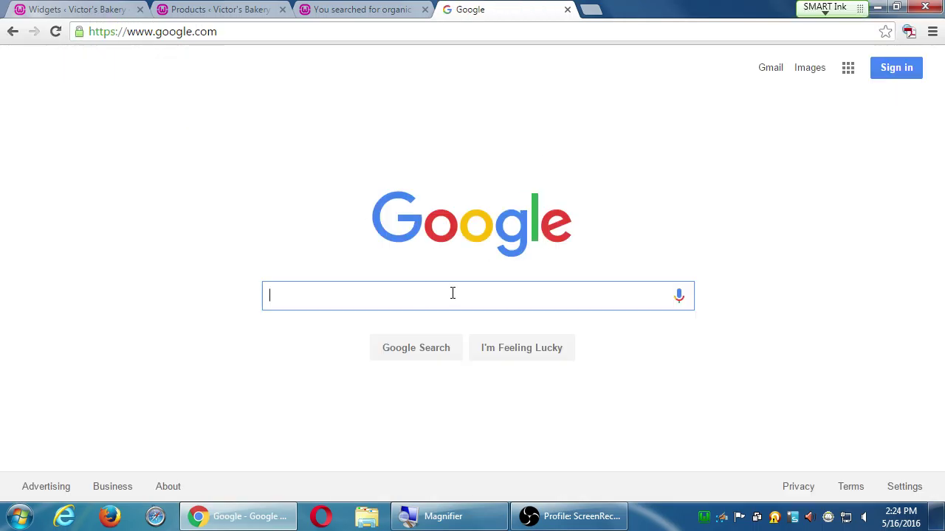
text(i)
key(BackSpace)
text(organic)
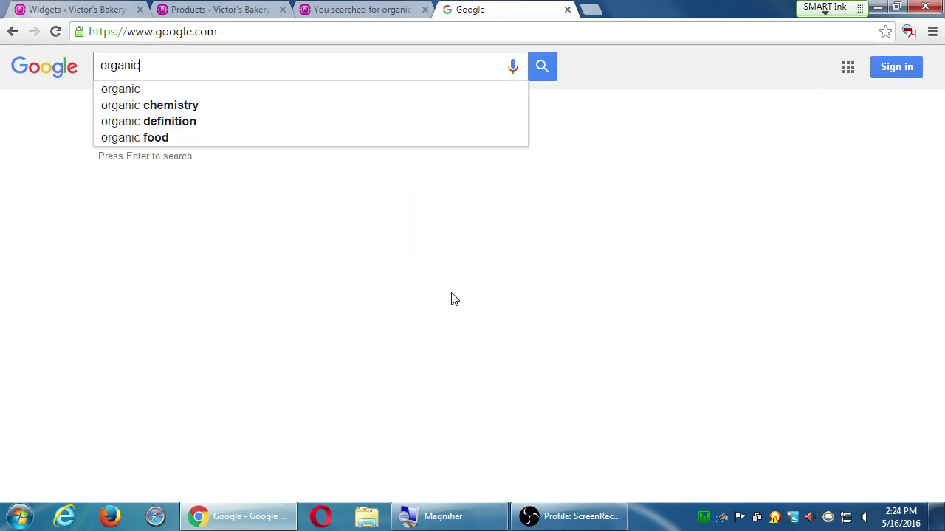
text( ba)
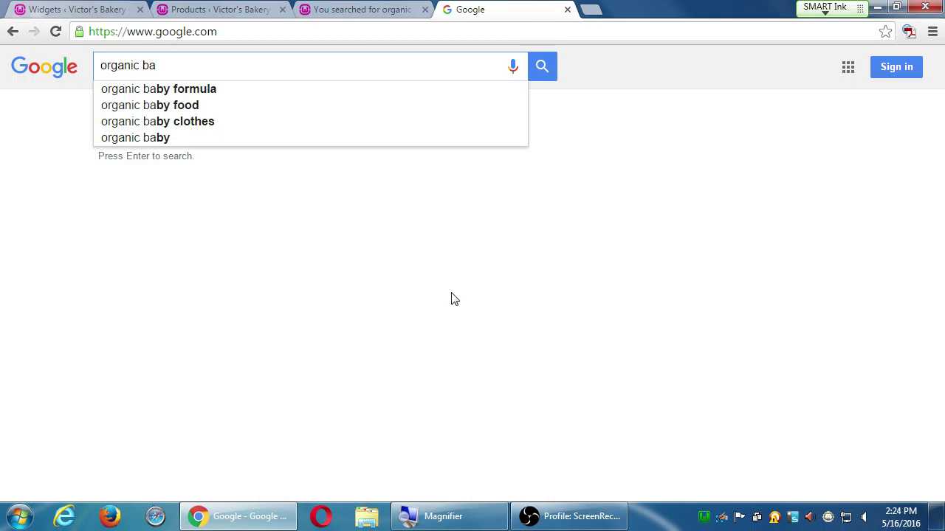
text(kery victor's)
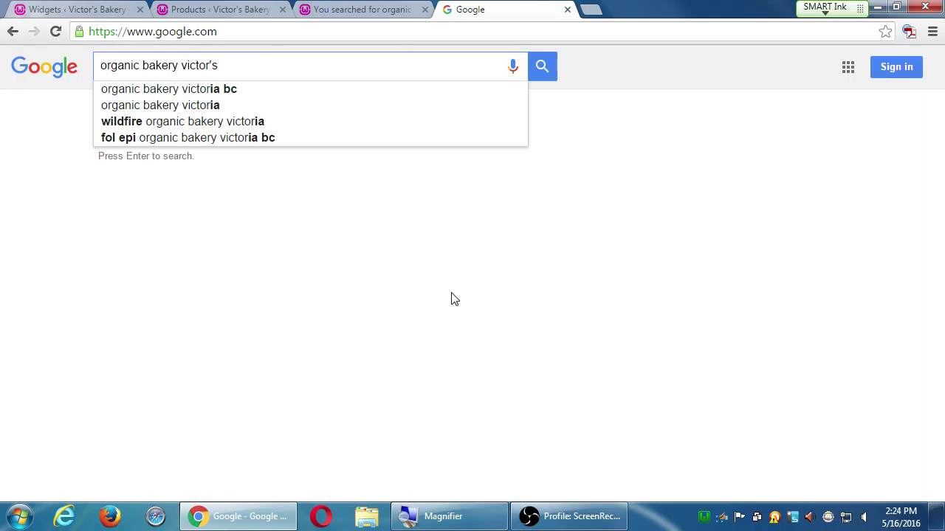
key(Return)
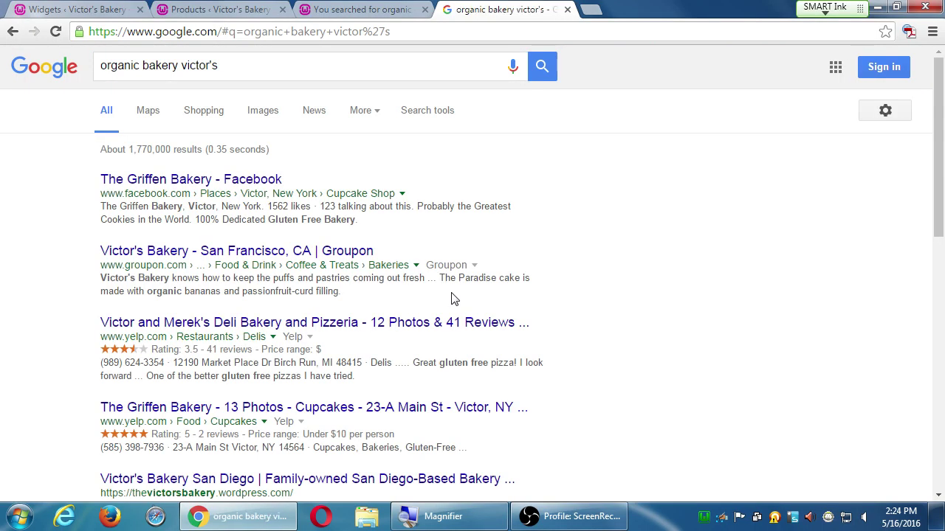
scroll(453, 299, down, 1)
scroll(453, 299, down, 2)
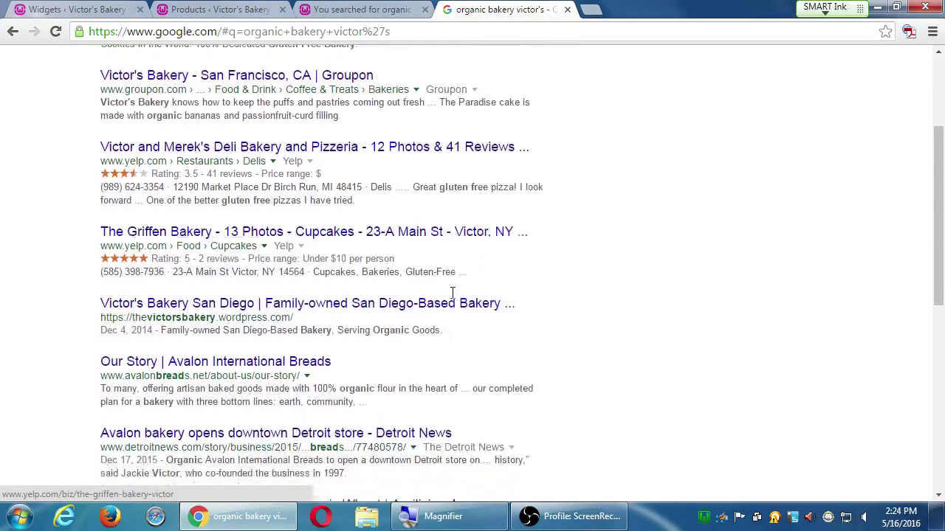
scroll(454, 294, down, 1)
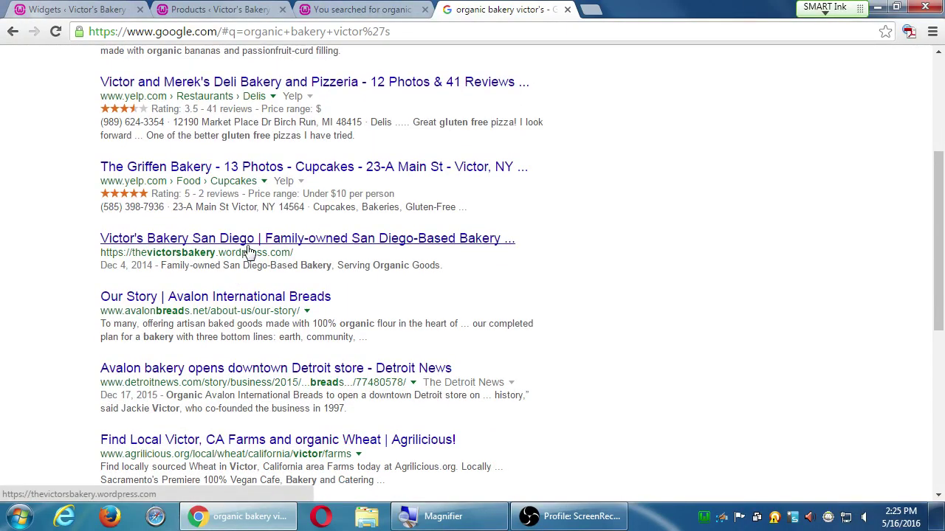
Review the 2014 Victor's Bakery San Diego result page, then close it and the Google results.
drag(132, 265, 154, 265)
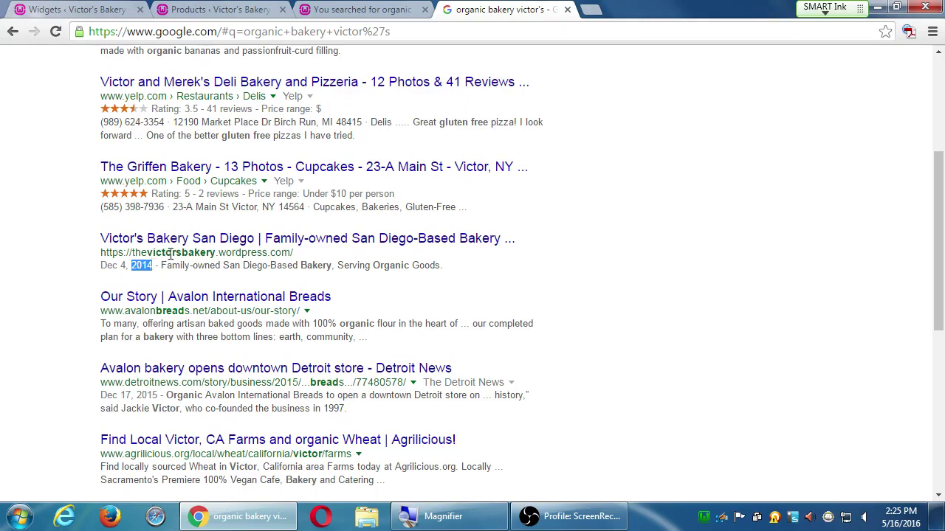
middle_click(176, 241)
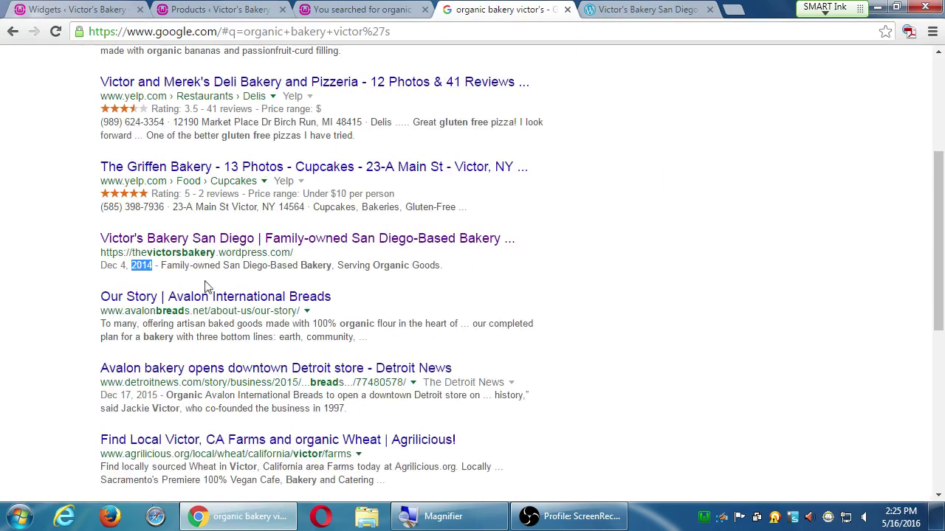
drag(232, 253, 321, 252)
drag(120, 265, 164, 265)
click(690, 8)
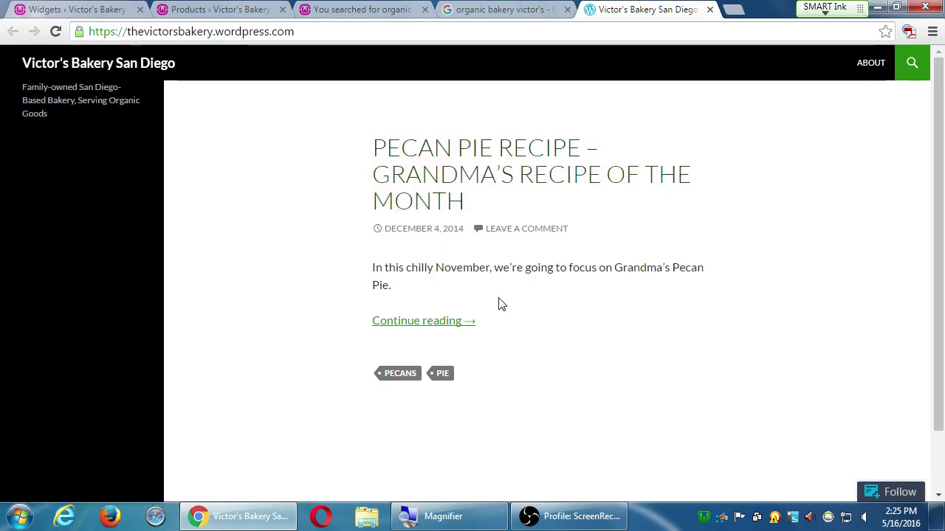
click(709, 9)
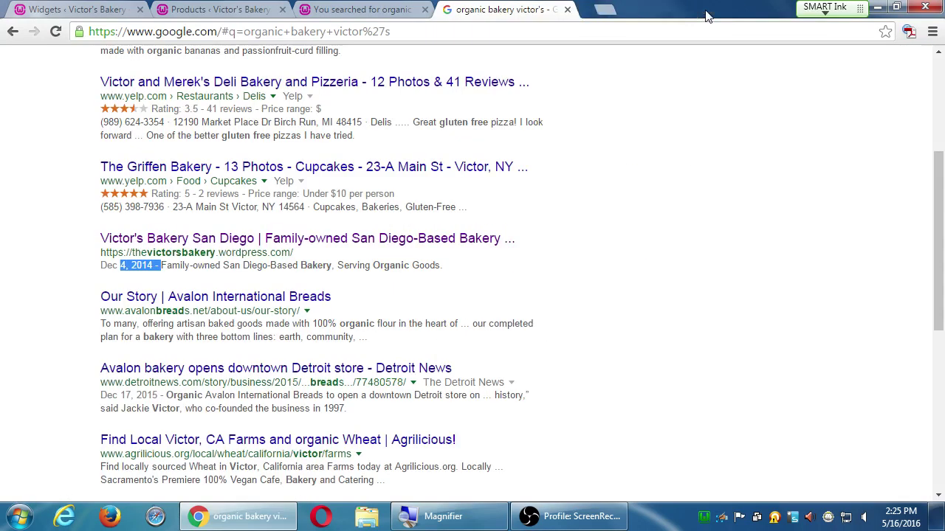
click(656, 318)
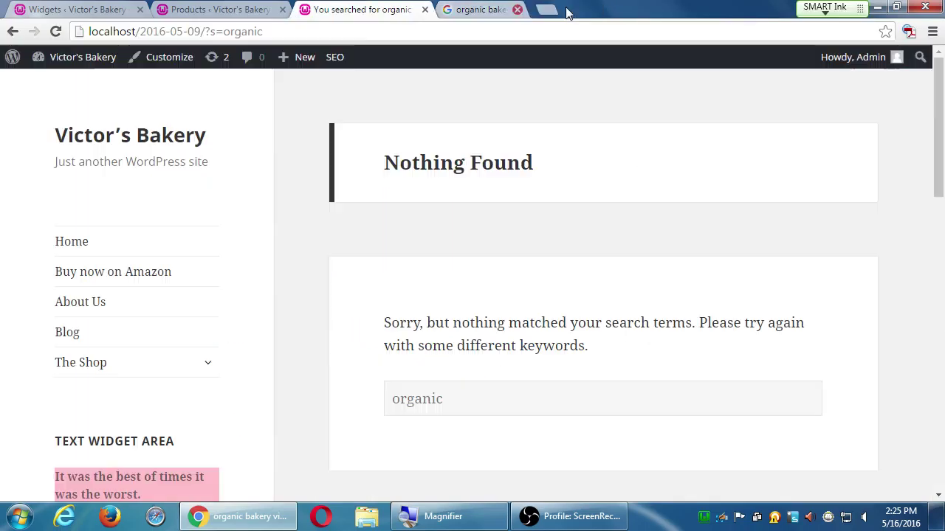
click(567, 10)
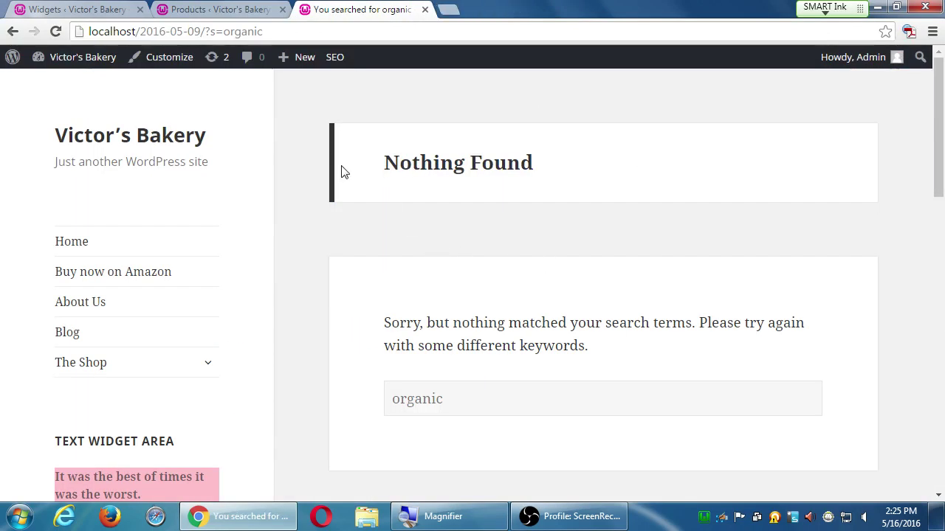
Show the admin Products list with all three items under Organic, closing the 'organic' search-results tab.
click(83, 7)
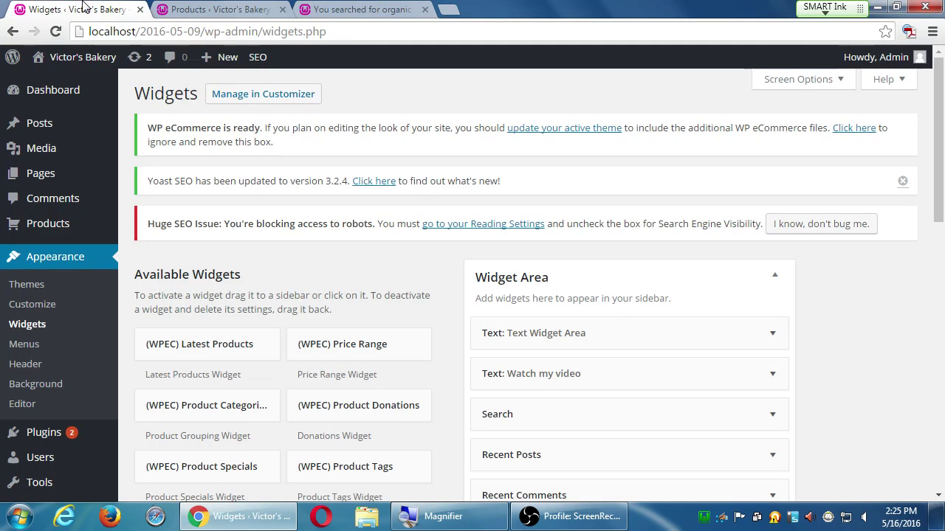
click(341, 7)
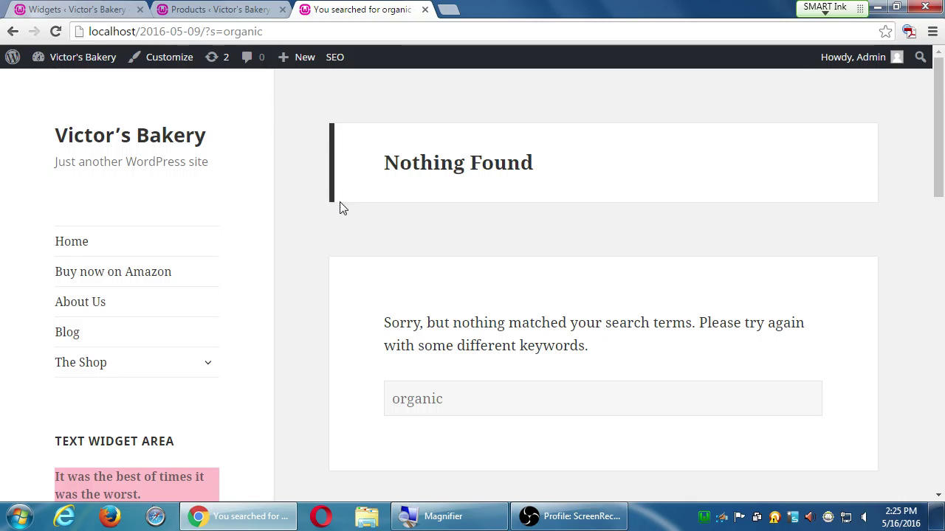
click(244, 9)
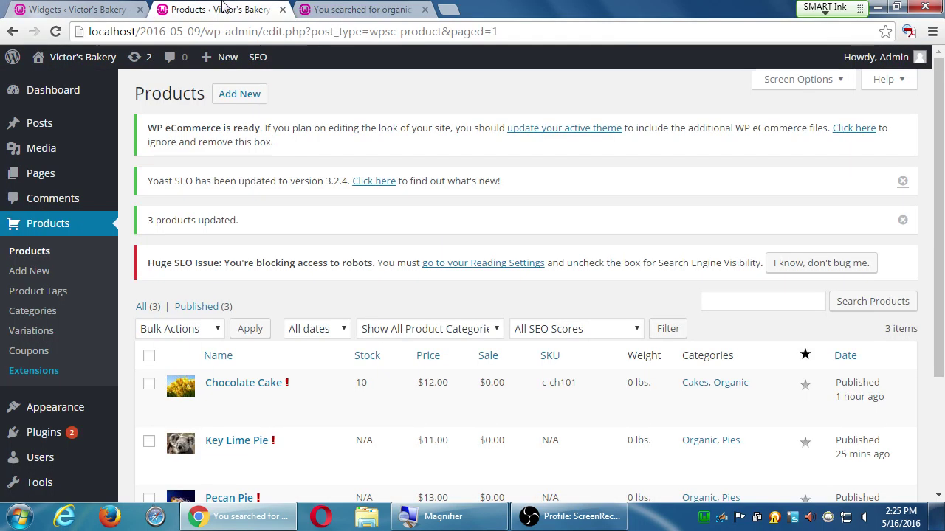
click(425, 9)
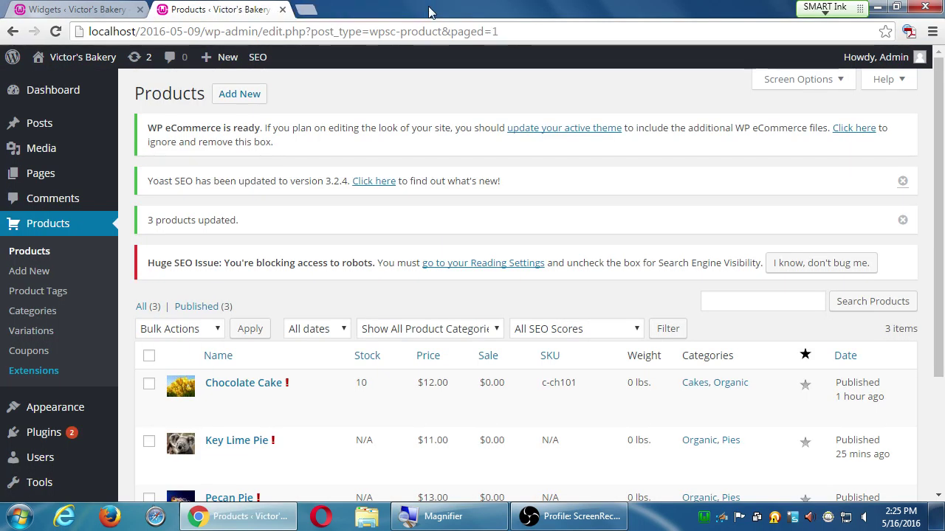